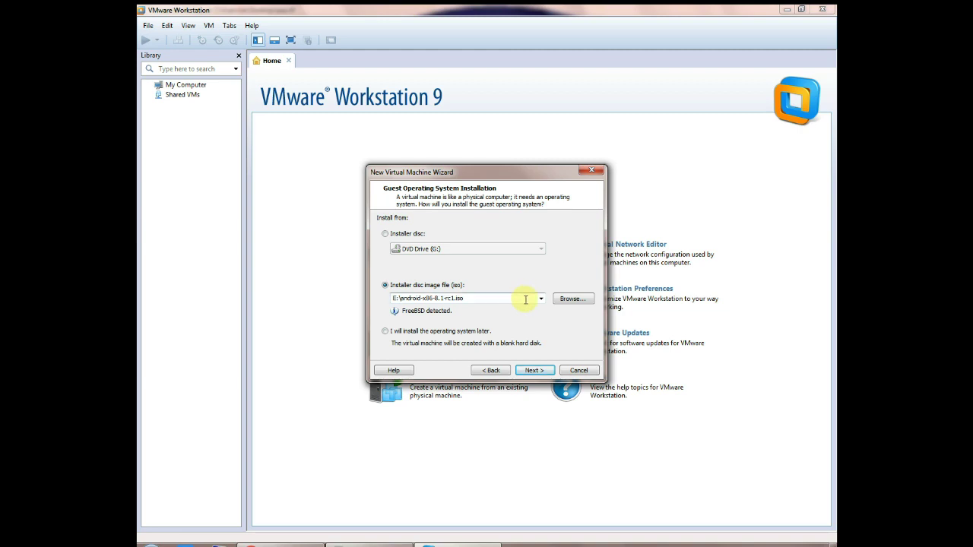
Browse for an installer image on the network server \\10.0.1.250, signing in as administrator with the account password
left_click(569, 299)
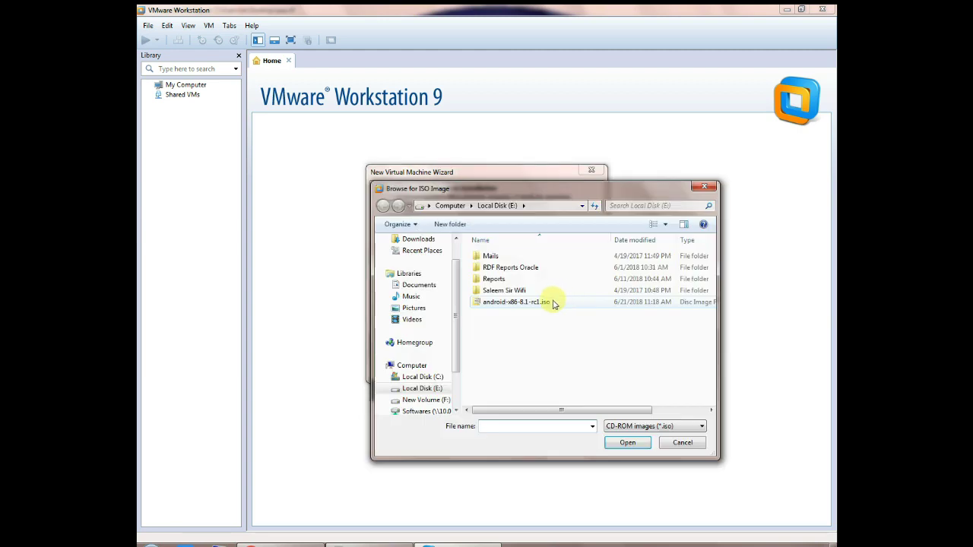
left_click(503, 429)
type("\\10.0.1.250")
key("Return")
type("administrator")
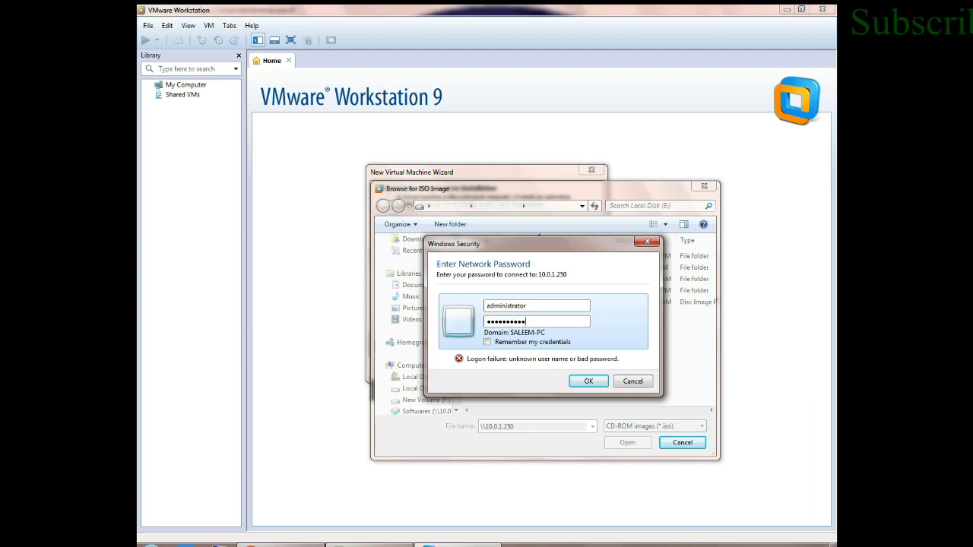
key("Return")
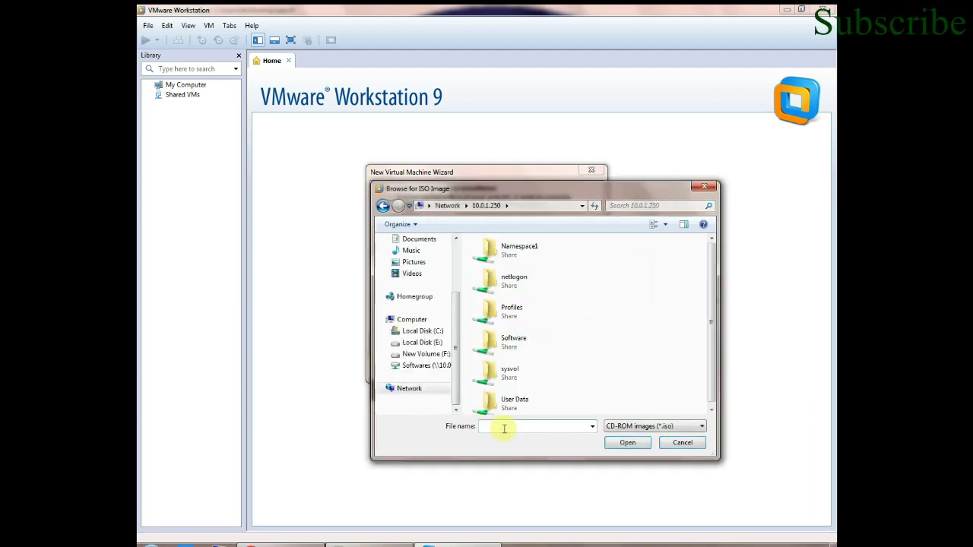
Open the server's Software share and browse through DVD & CD Images to the nested DVD-CD Images folder
left_click(498, 338)
double_click(497, 339)
type("dvd")
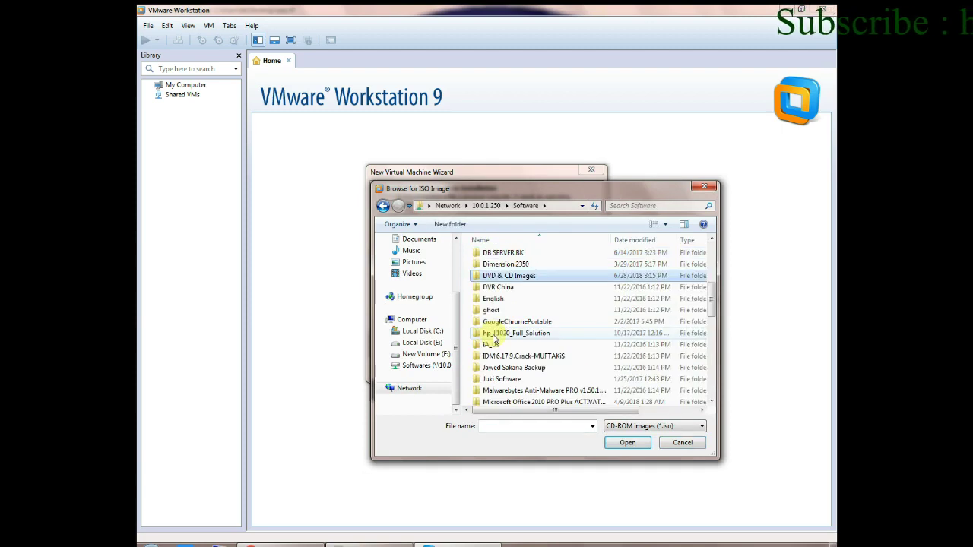
key("Return")
key("Down")
key("Down")
key("Down")
key("Down")
key("Down")
key("Down")
key("Down")
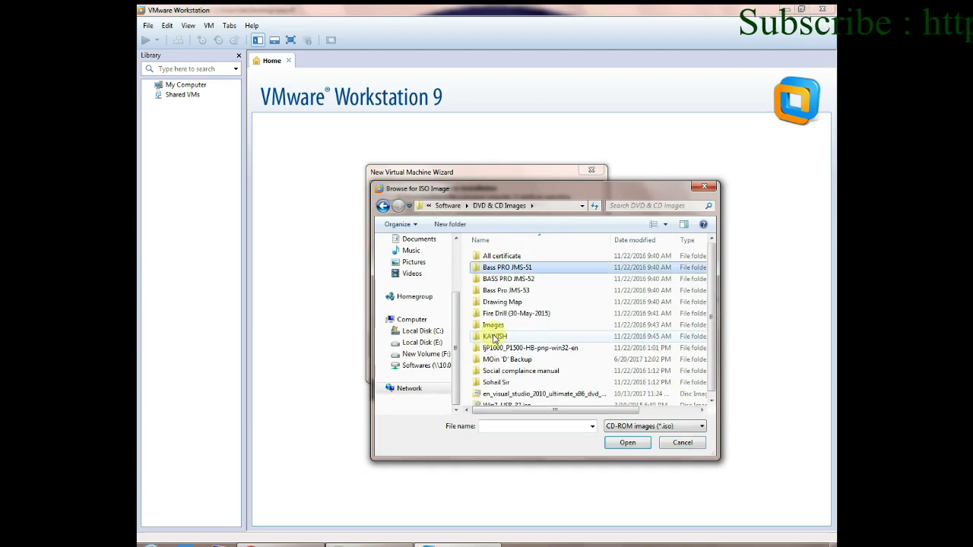
key("Return")
key("Down")
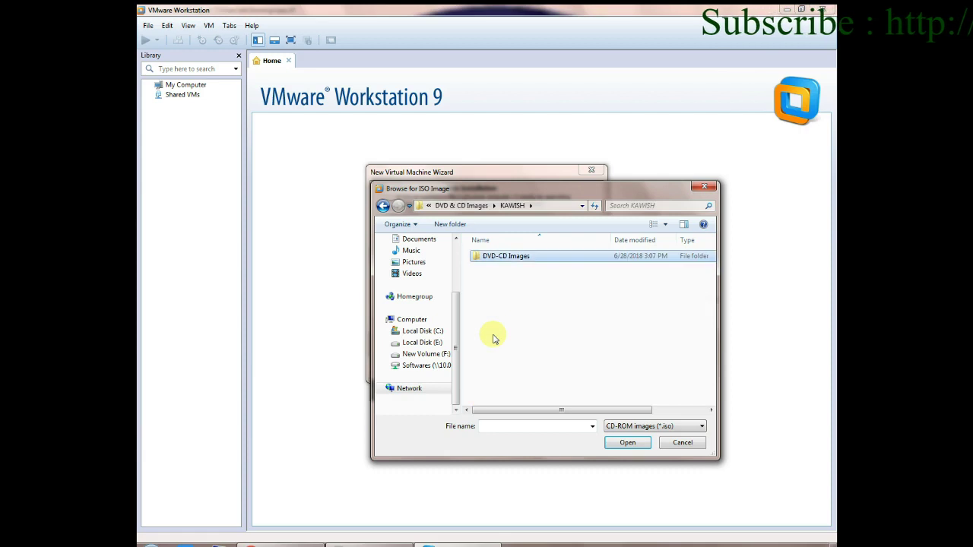
key("Return")
Look through the folders and ISO files in DVD-CD Images for a suitable operating system installer
key("Down")
type("q")
key("Down")
key("Down")
key("Down")
key("Down")
key("Down")
key("Down")
key("Down")
key("Down")
key("Down")
key("Down")
key("Down")
key("Down")
key("Down")
key("Down")
key("Down")
key("Down")
key("Down")
key("Down")
key("Down")
key("Down")
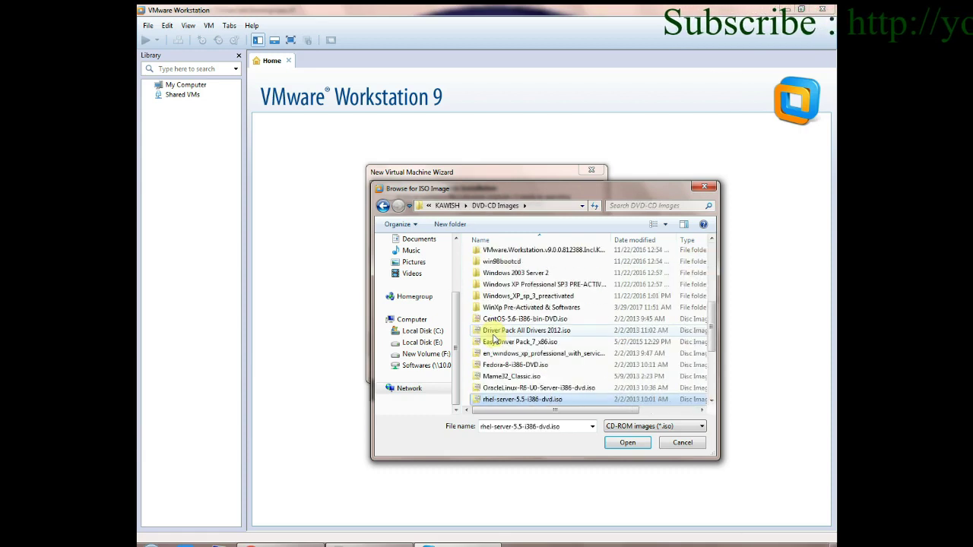
key("Up")
key("Up")
key("Up")
key("Up")
key("Up")
key("Up")
key("Up")
key("Up")
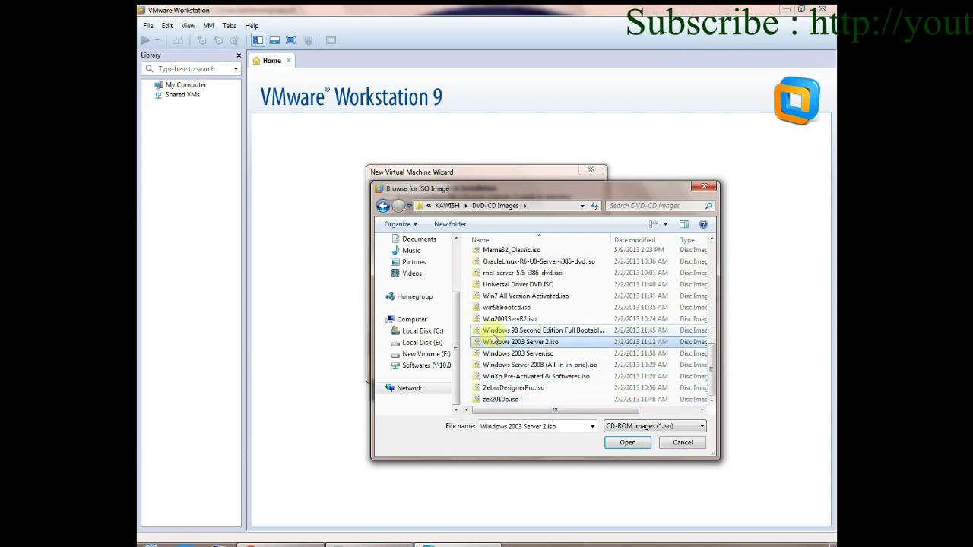
key("Down")
key("Down")
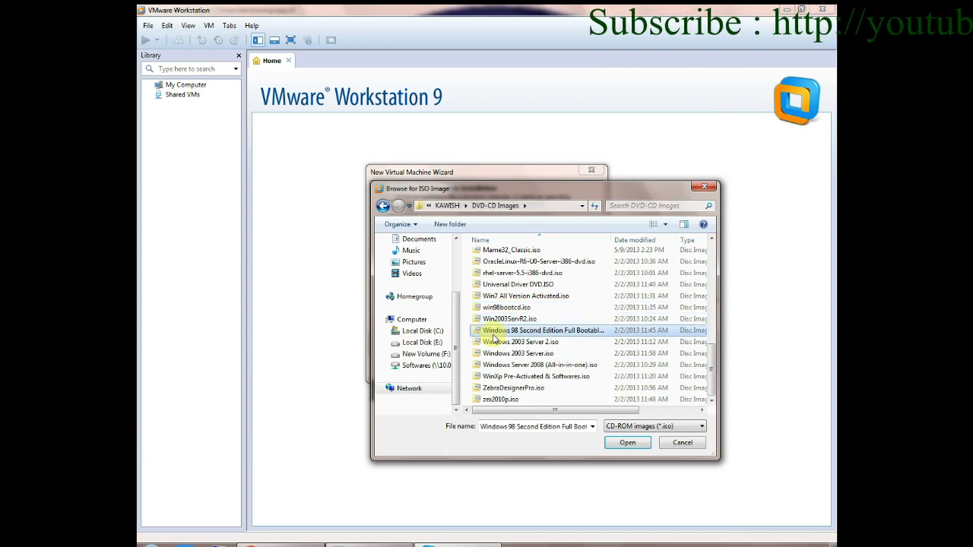
key("Down")
key("Down")
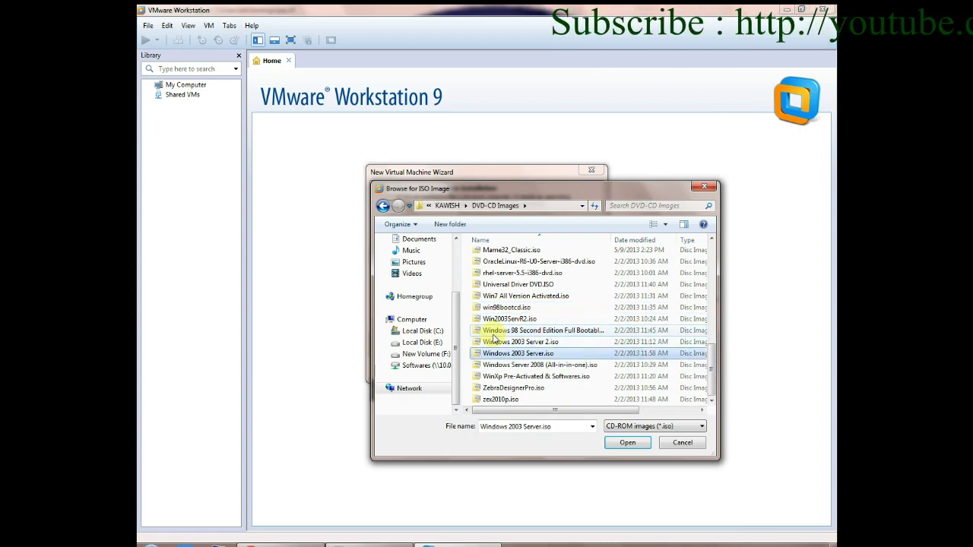
key("Down")
key("Down")
key("Down")
key("Down")
key("Up")
key("Up")
key("Up")
key("Up")
key("Up")
key("Up")
key("Up")
key("Up")
key("Up")
key("Up")
key("Up")
key("Up")
key("Up")
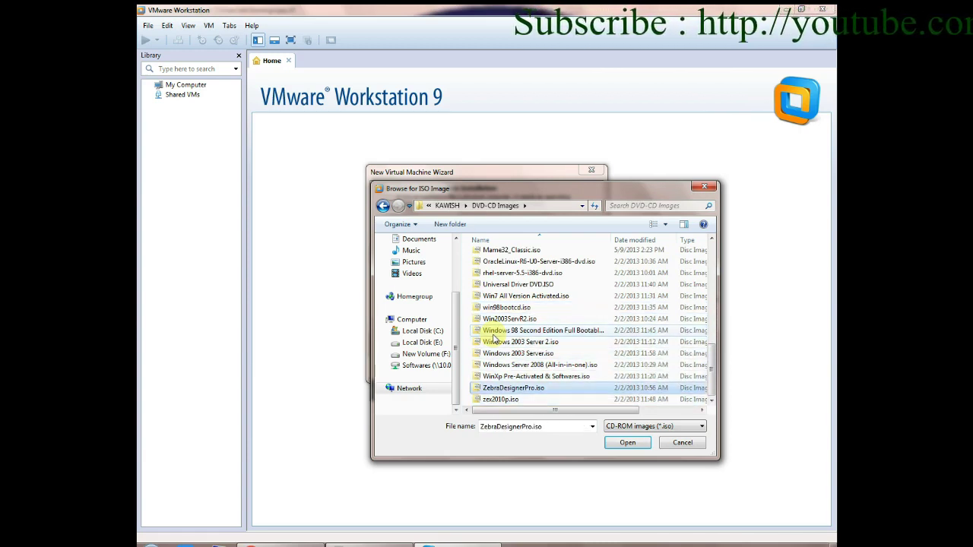
key("Up")
key("Up")
key("Up")
key("Up")
key("Up")
key("Up")
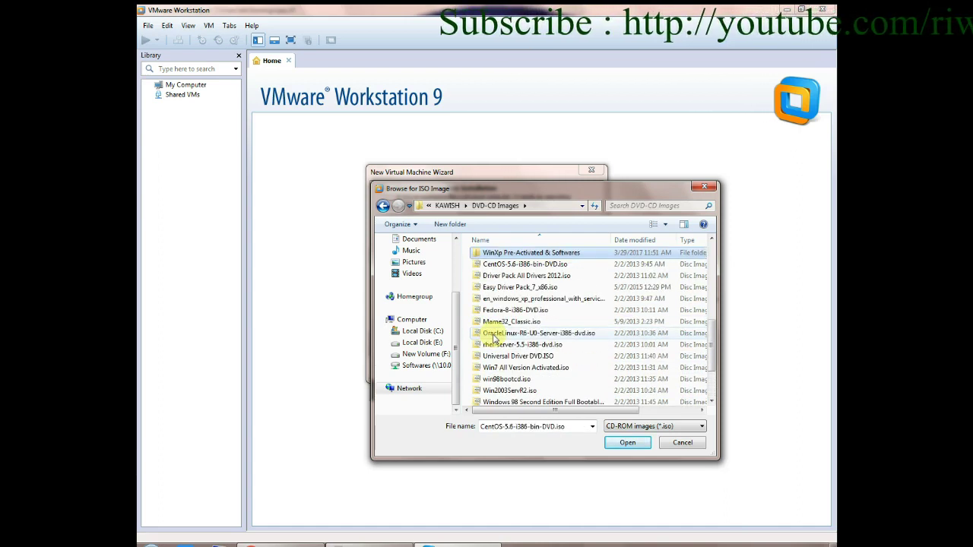
key("Up")
key("Up")
key("Up")
key("Up")
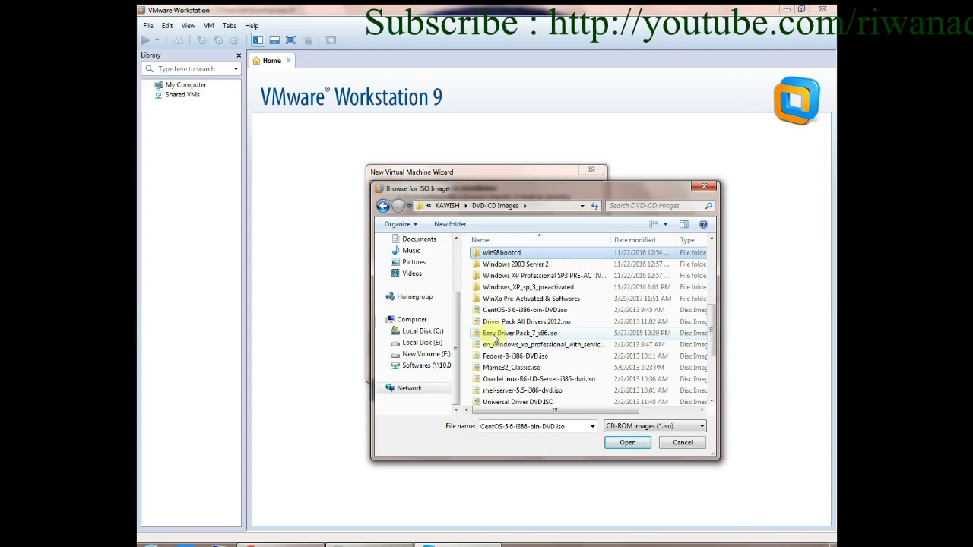
key("Down")
key("Down")
key("Down")
key("Down")
key("Down")
key("Down")
key("Down")
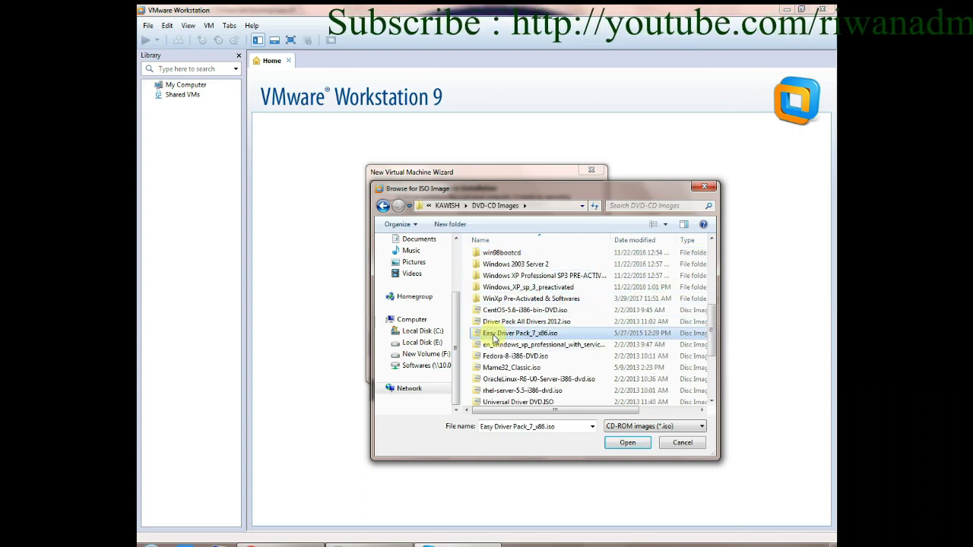
key("Up")
key("Up")
key("Up")
key("Up")
key("Up")
key("Up")
key("Up")
key("Up")
key("Up")
key("Up")
key("Up")
key("Up")
key("Up")
key("Up")
key("Up")
key("Up")
key("Up")
key("Up")
key("Up")
key("Up")
key("Up")
key("Up")
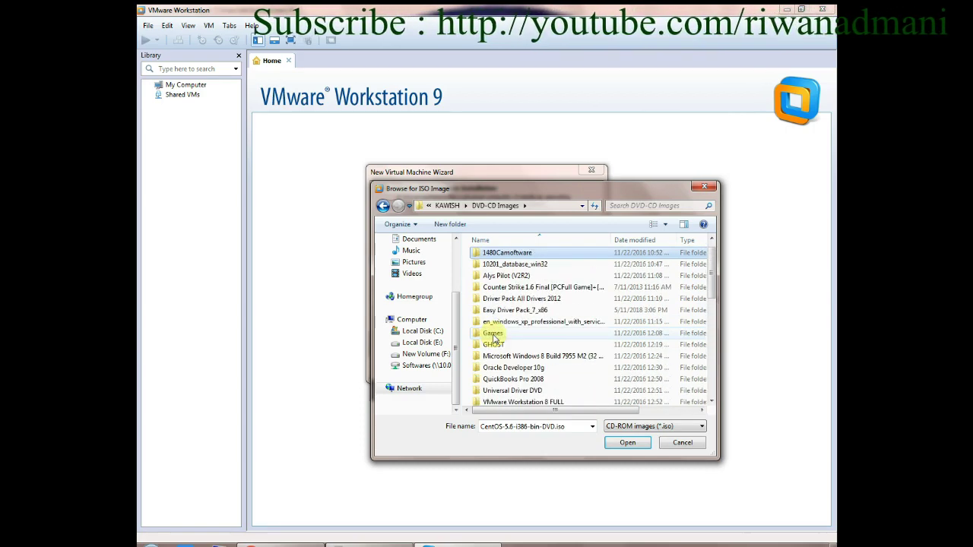
key("Up")
Choose Windows Server 2008 (All-in-in-one).iso as the installer disc image for the new virtual machine
key("Down")
key("Down")
key("Down")
key("Down")
key("Down")
key("Down")
key("Down")
key("Down")
key("Down")
key("Down")
key("Down")
key("Down")
key("Down")
key("Down")
key("Down")
key("Down")
key("Down")
key("Down")
key("Down")
key("Down")
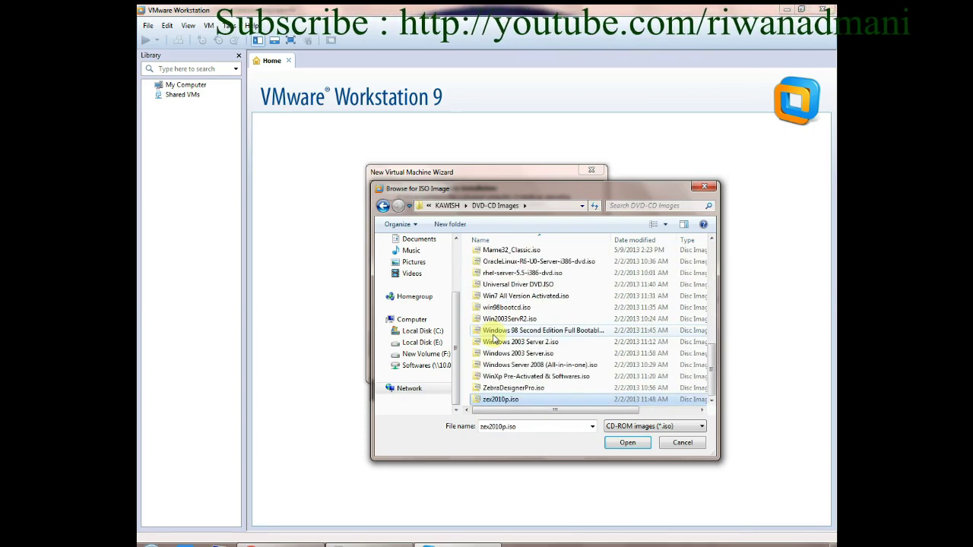
key("Up")
key("Up")
key("Up")
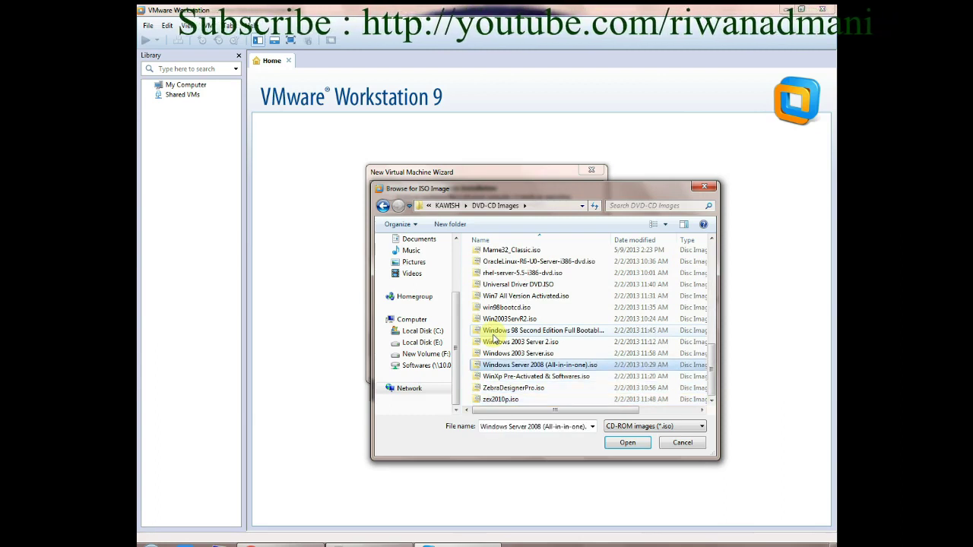
key("Return")
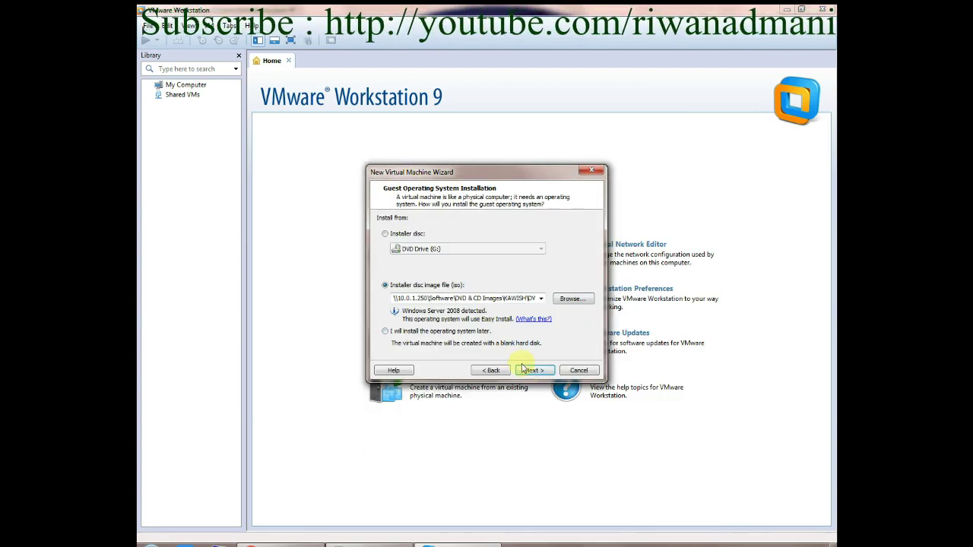
Switch to Transparent Notepad and append "main ne windows server 2008 ki iso add karwai hai kyun ke mere pass system main majood thi"
left_click(371, 544)
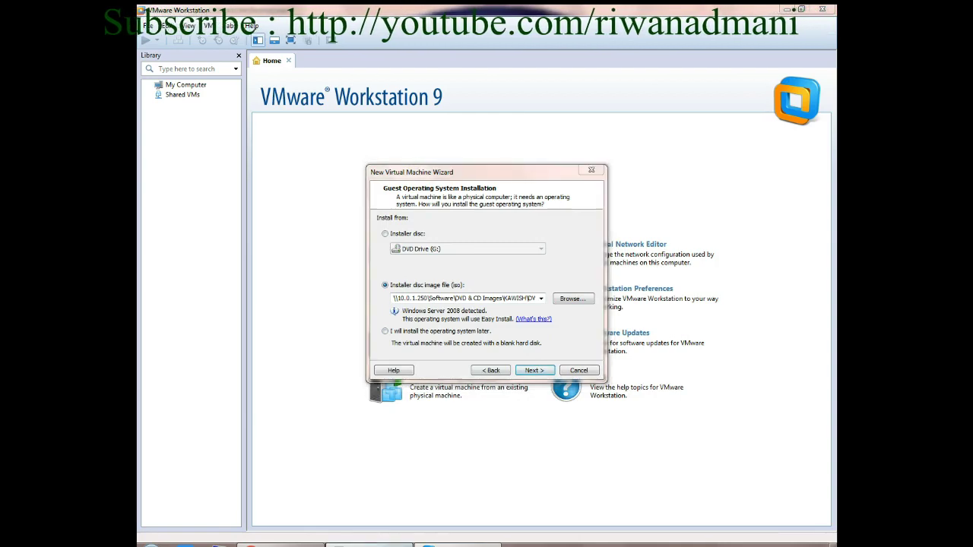
left_click(732, 470)
type("m")
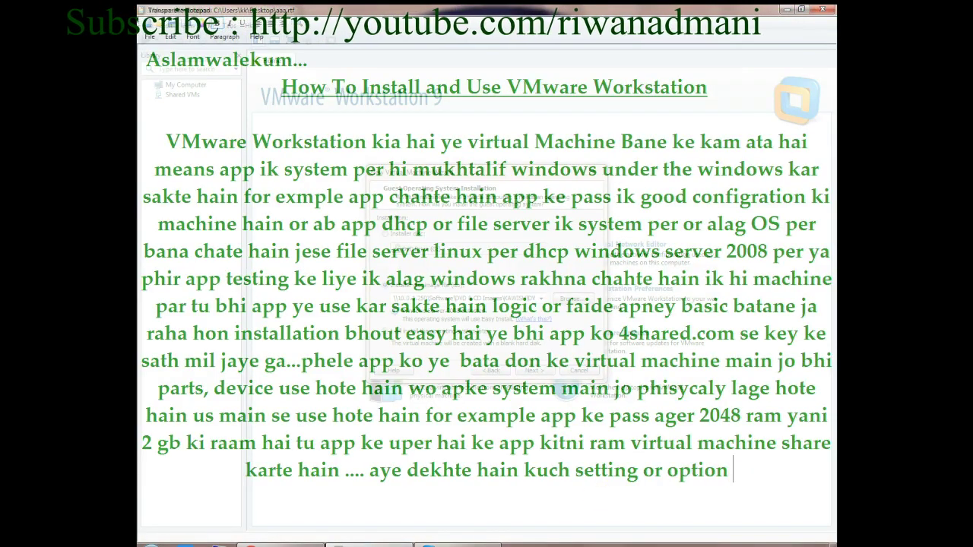
type("ain ne")
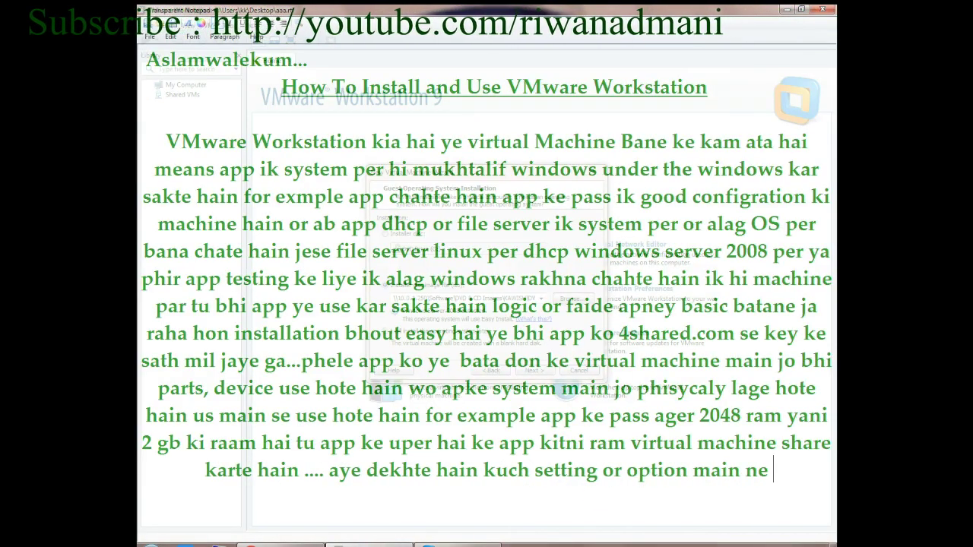
type(" windows")
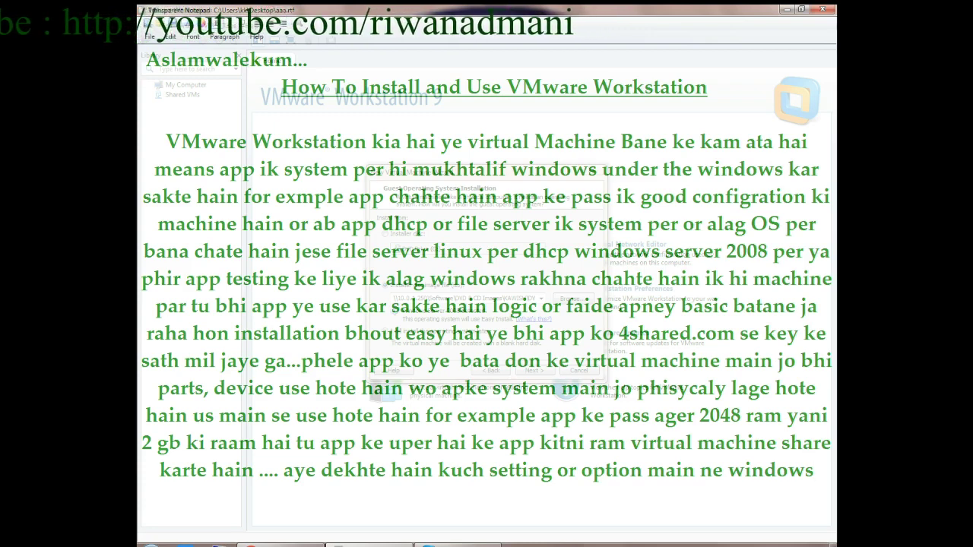
type("server 2008 ki ")
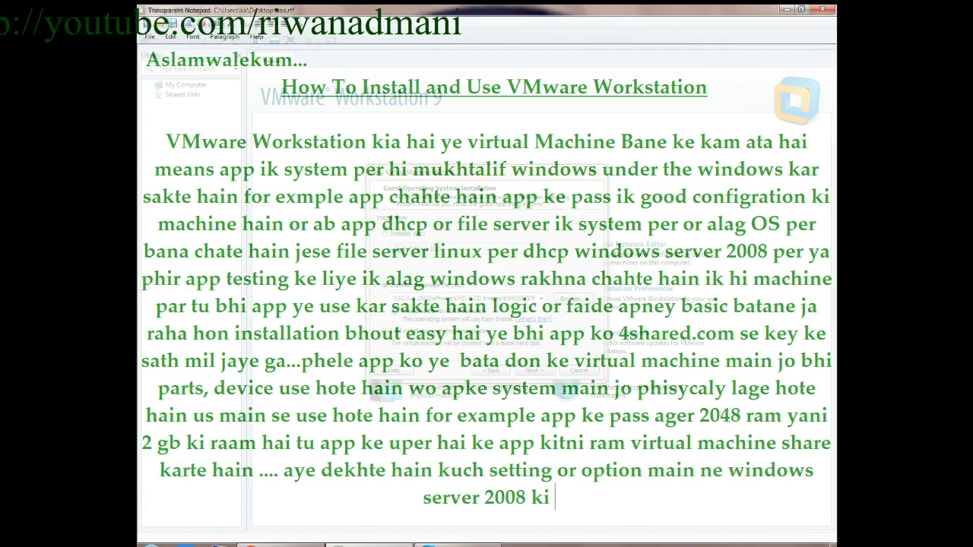
type("iso ")
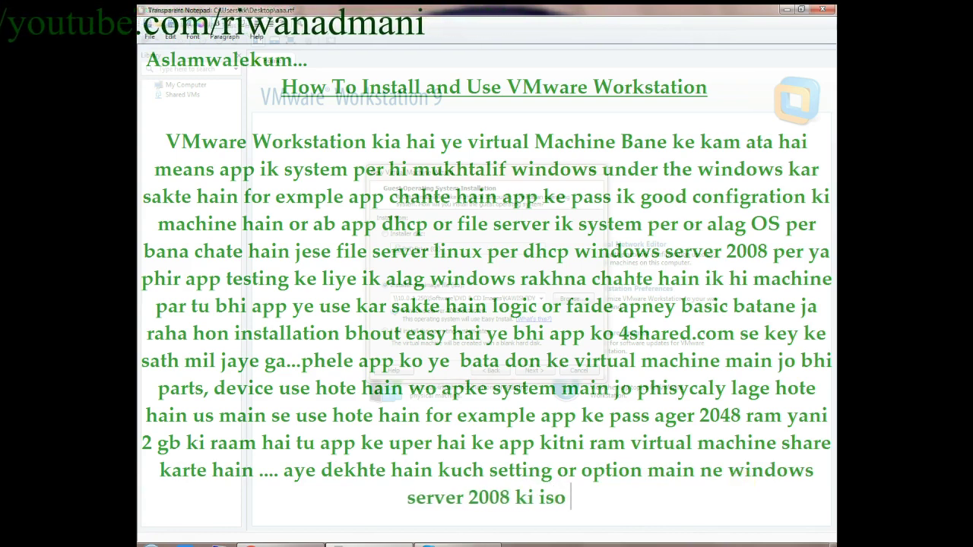
type("add karwai hai kyun ke mere pass system main maj")
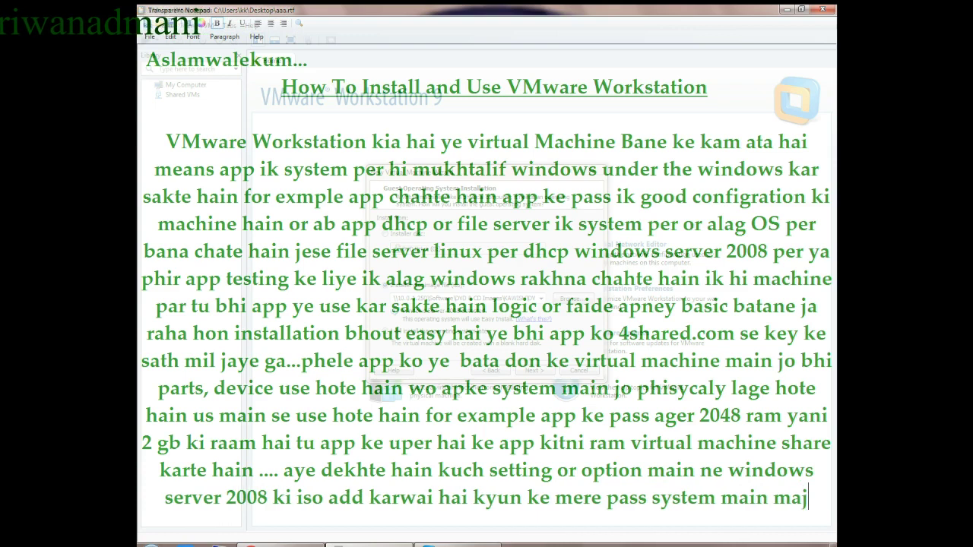
type("ood thi ap")
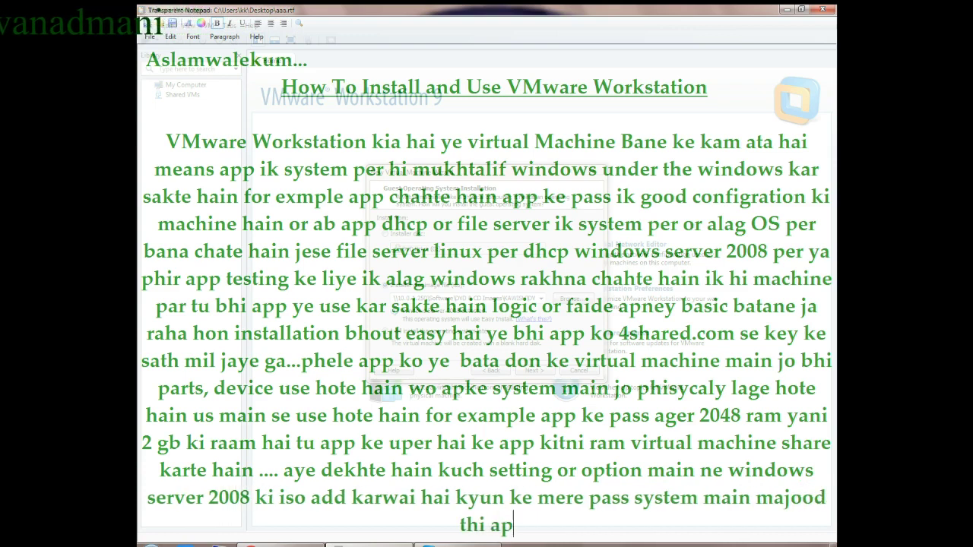
Continue the note with "app chahe tu cd / dvd laga ke bhi location de sakte hain"
type("p chahe tu ")
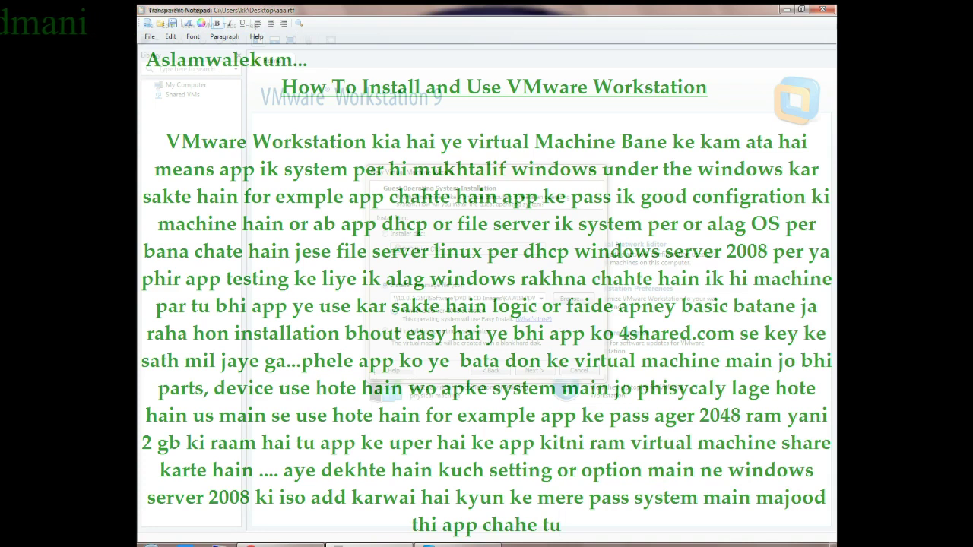
type("cd ")
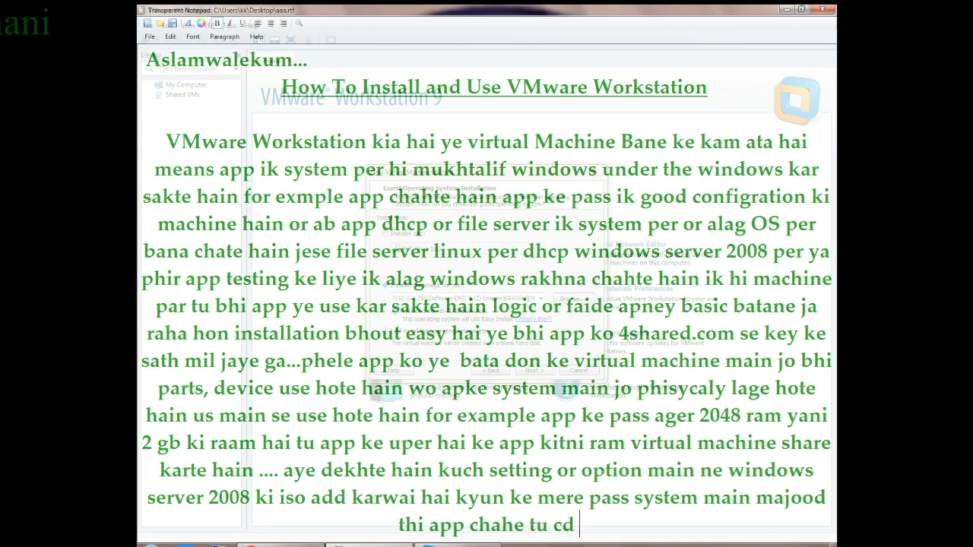
type("/ dvd")
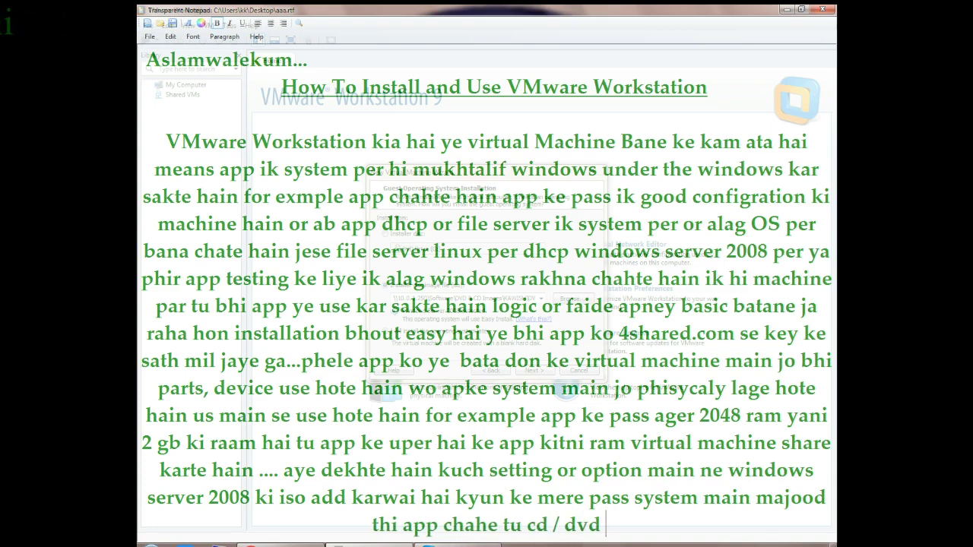
type(" laga ke bhi ")
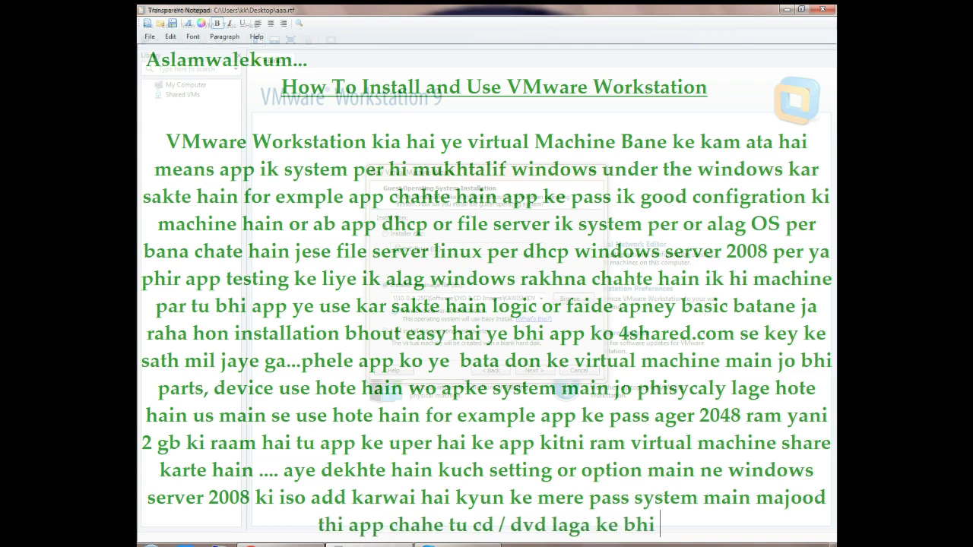
type("location de sak")
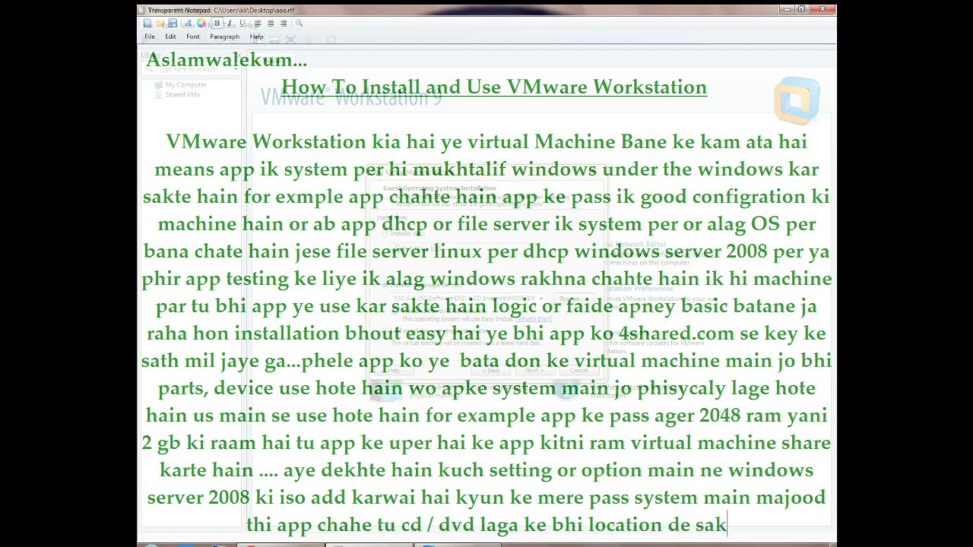
type("te hain")
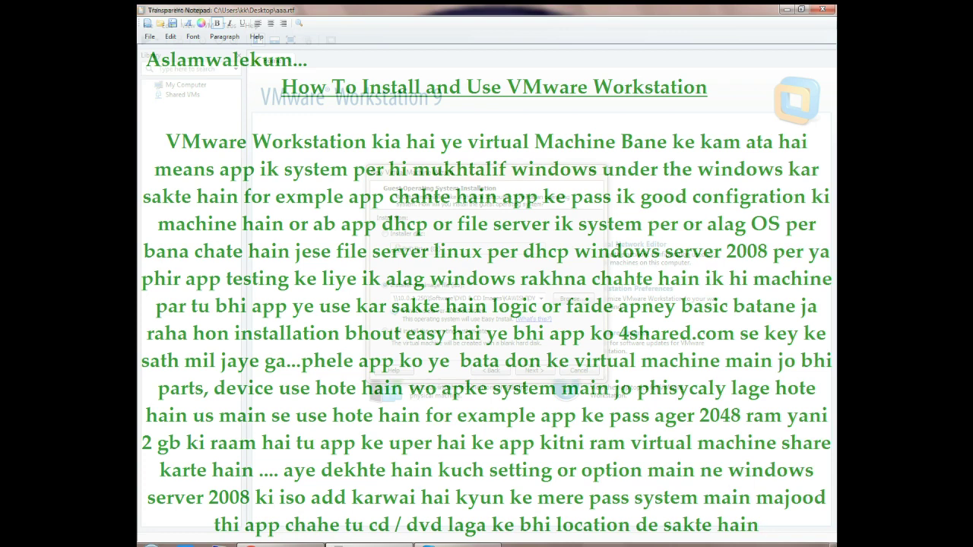
Switch back to VMware Workstation, check the installer disc option, and return to installing from the disc image file
left_click(458, 545)
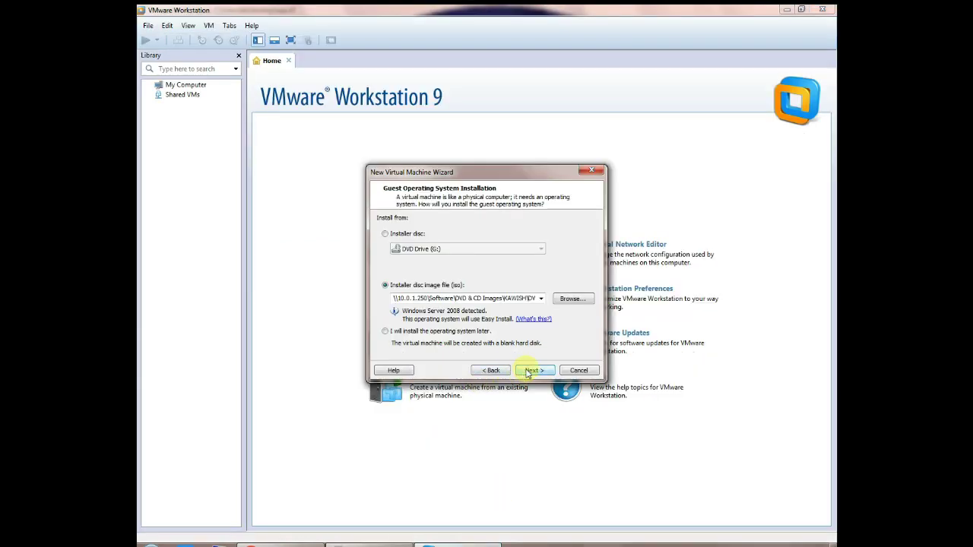
left_click(400, 235)
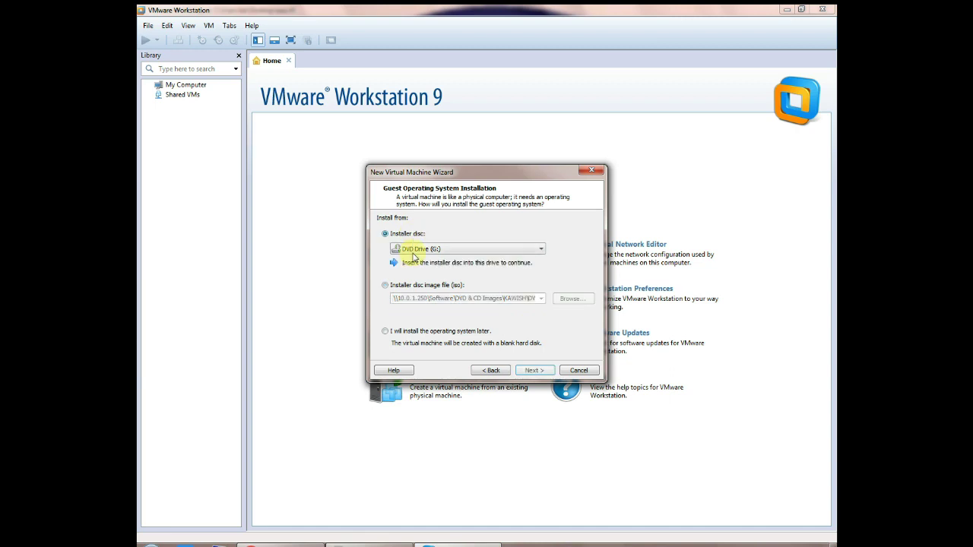
left_click(415, 287)
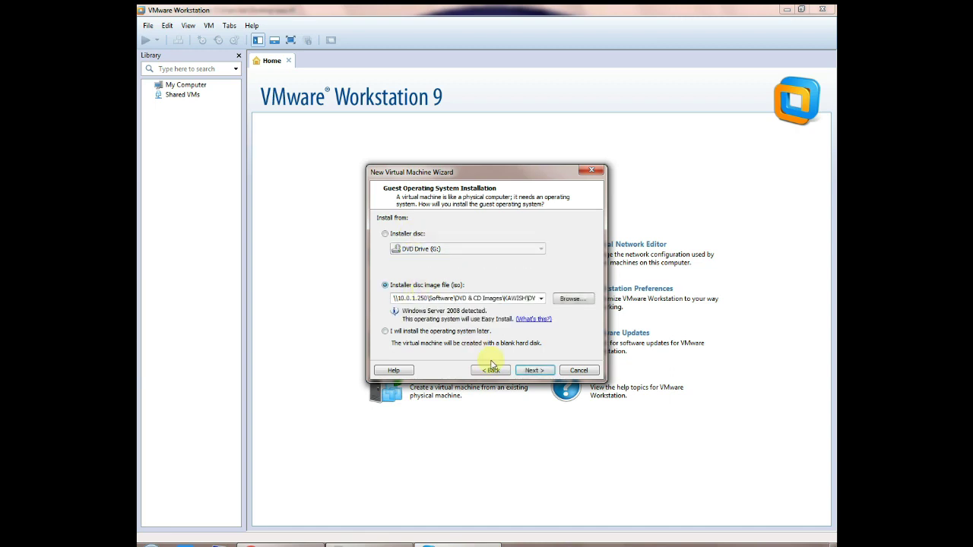
Proceed to the Easy Install information and choose Windows Server 2008 Standard as the version to install
left_click(530, 371)
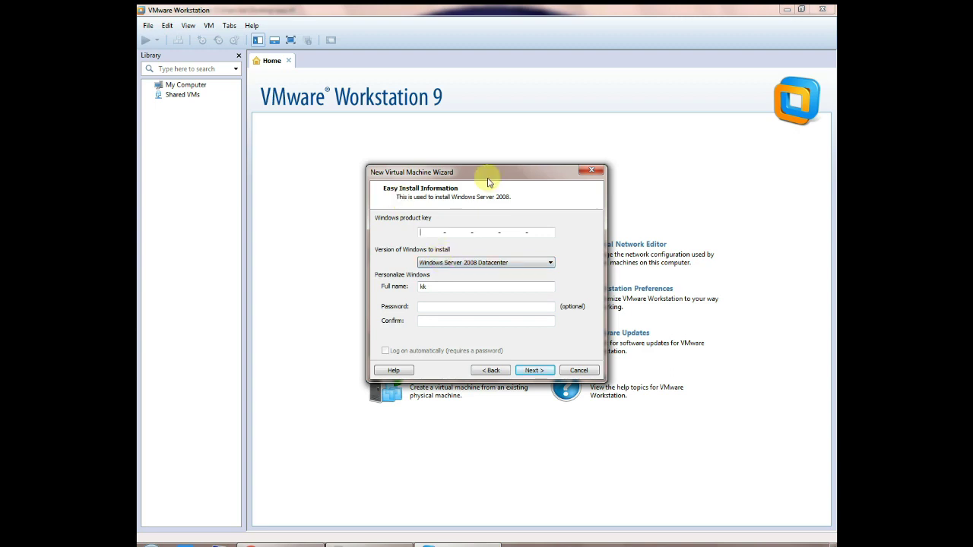
left_click(502, 264)
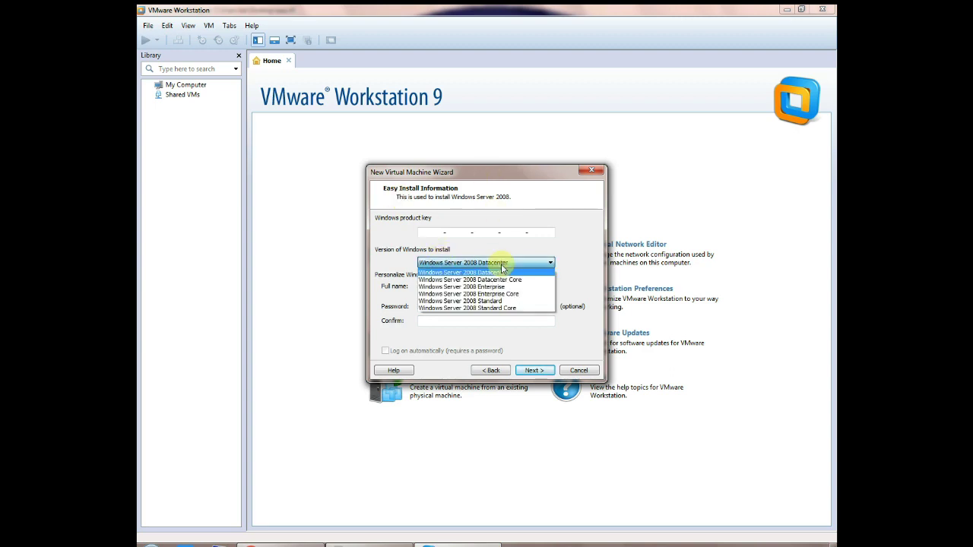
left_click(522, 305)
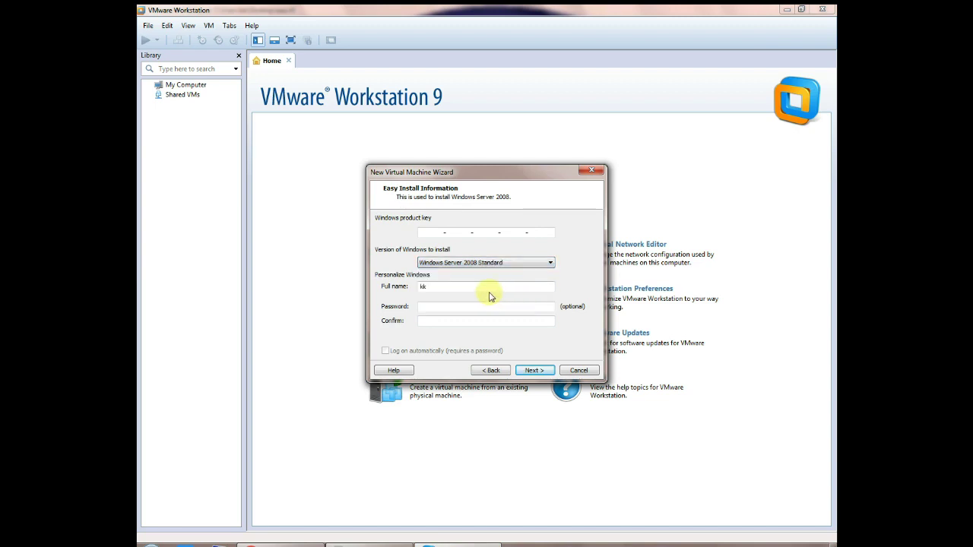
Enter and confirm the Windows account password, and continue without a Windows product key
left_click(471, 309)
type("******")
key("Tab")
type("******")
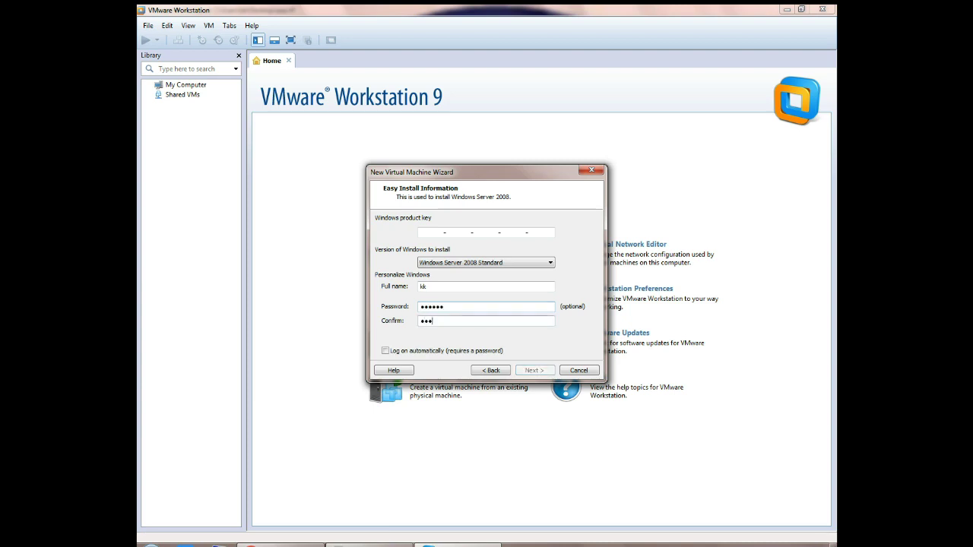
left_click(534, 370)
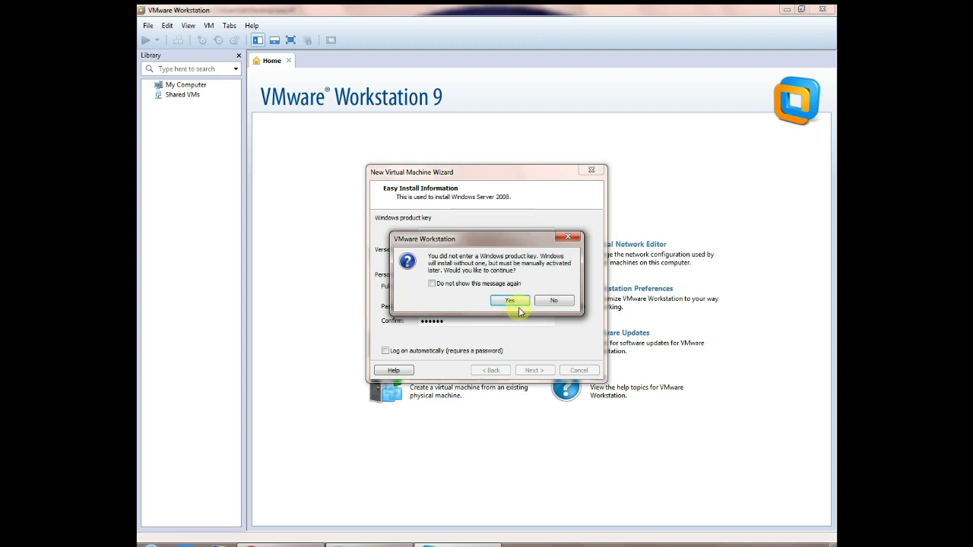
left_click(511, 301)
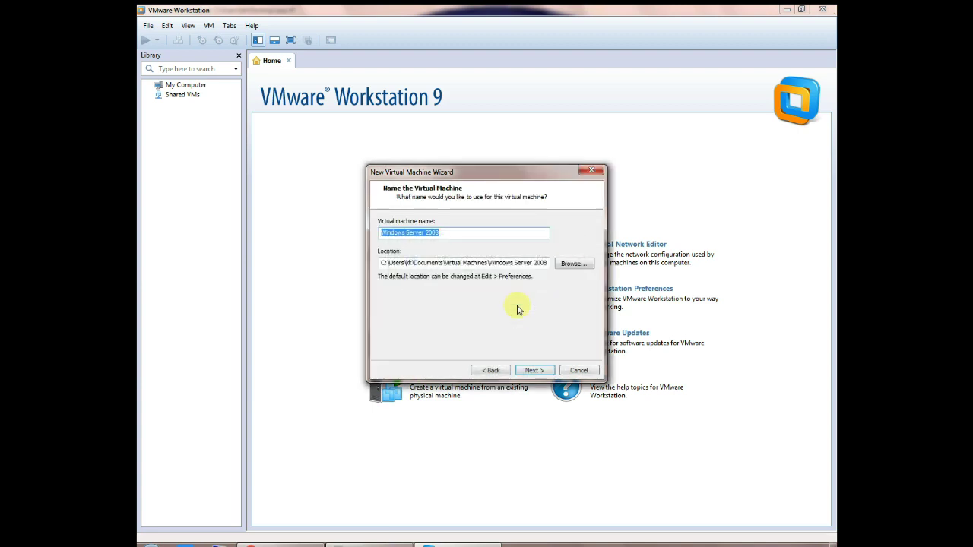
Return to the Easy Install information, change the version to Windows Server 2008 Enterprise, and continue without a product key
left_click(486, 371)
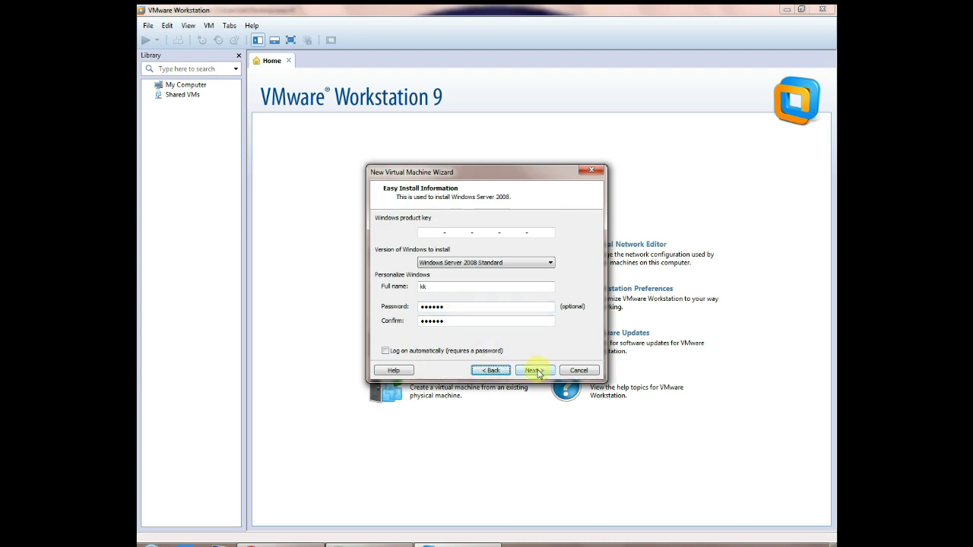
left_click(533, 262)
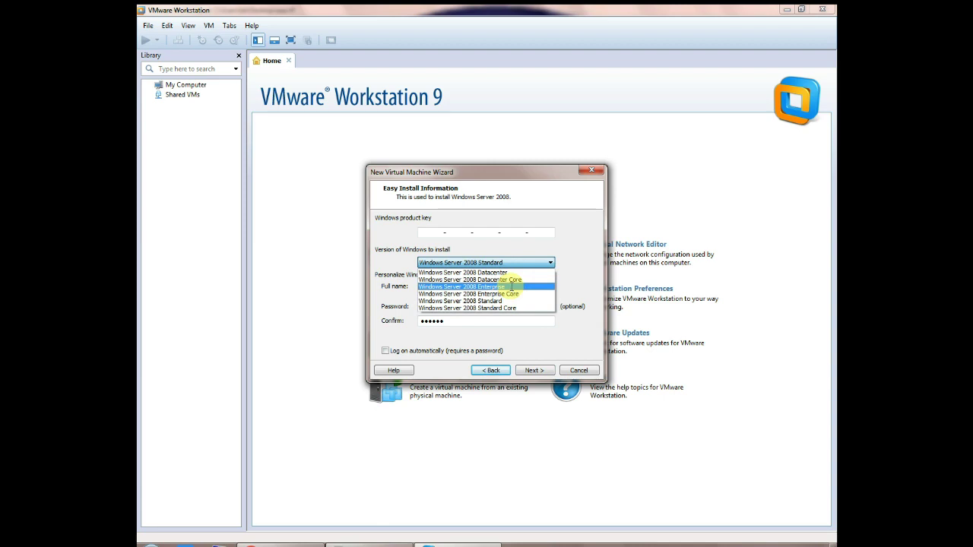
left_click(511, 286)
left_click(529, 371)
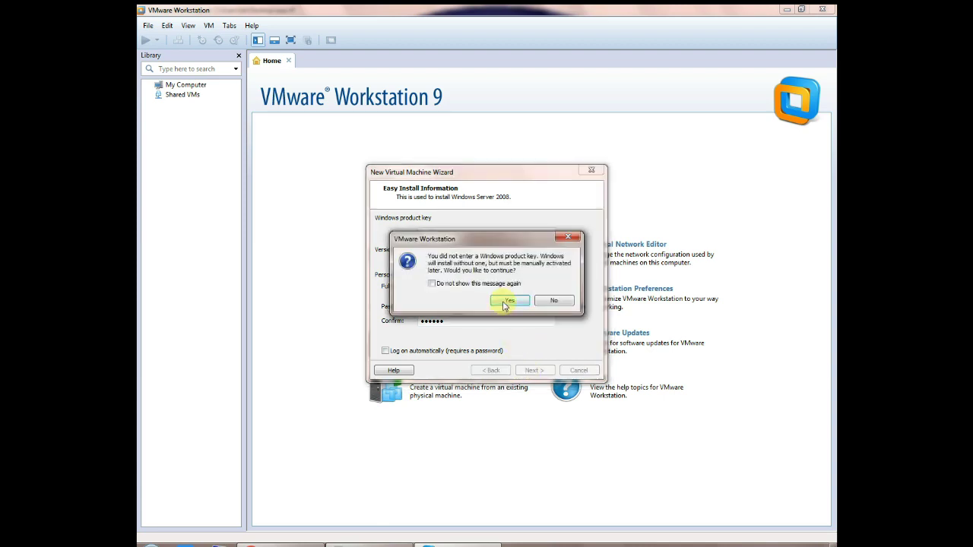
left_click(505, 302)
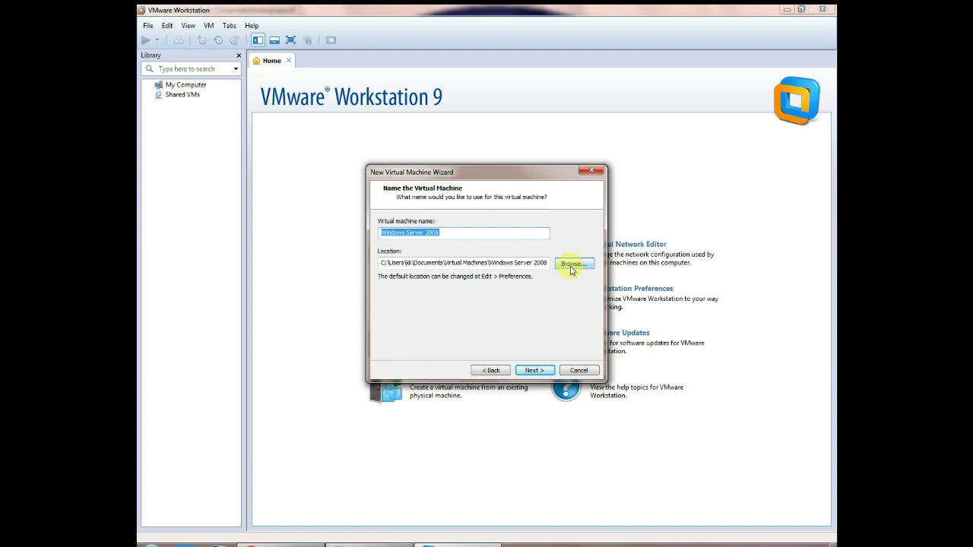
Switch to Transparent Notepad and clear the whole explanatory paragraph beneath the "How To Install and Use VMware Workstation" heading
left_click(395, 545)
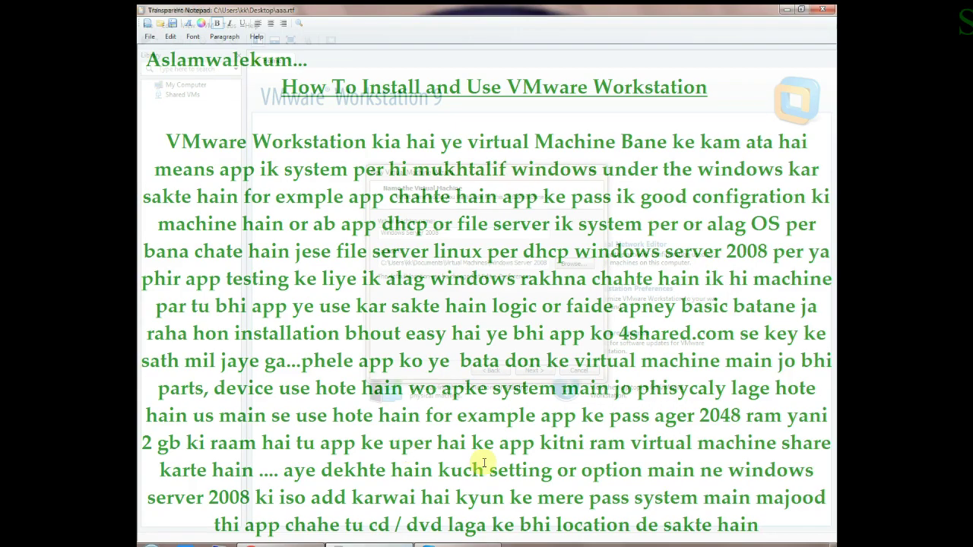
left_click_drag(763, 524, 253, 120)
type("yaha")
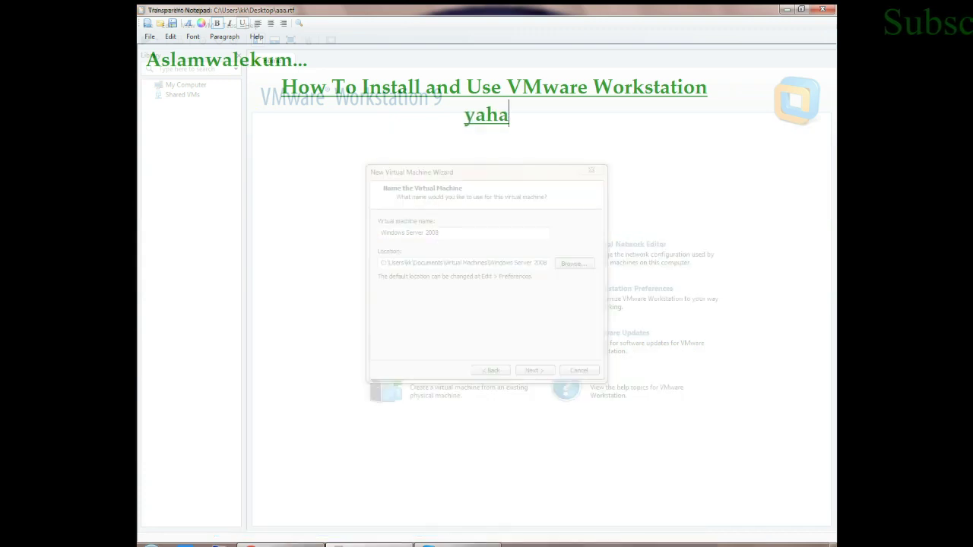
key("BackSpace")
key("BackSpace")
key("BackSpace")
key("BackSpace")
key("BackSpace")
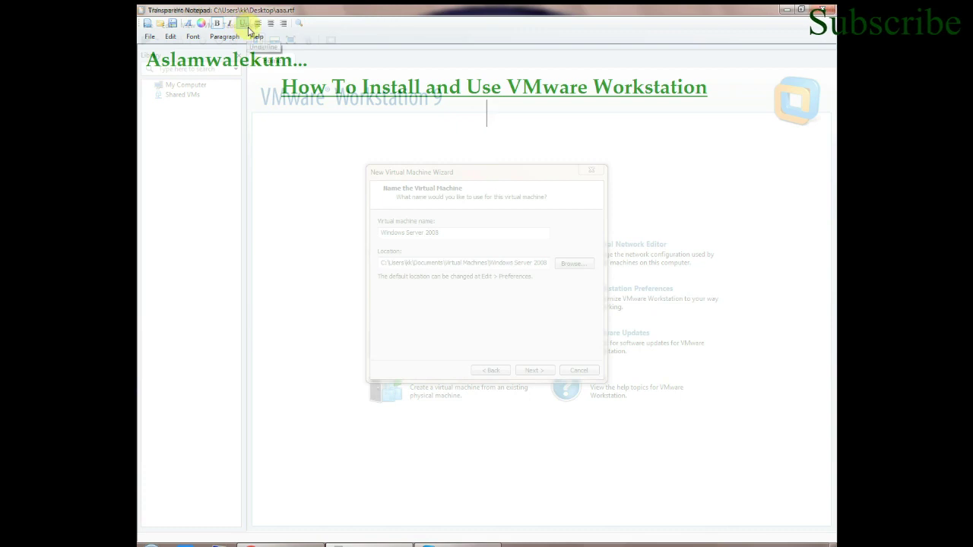
Turn off underlining and write "yaha ab wo location puch raha hai jaha app ne virtual machine ka data save rakhna hai" beneath the heading
type("yaha a")
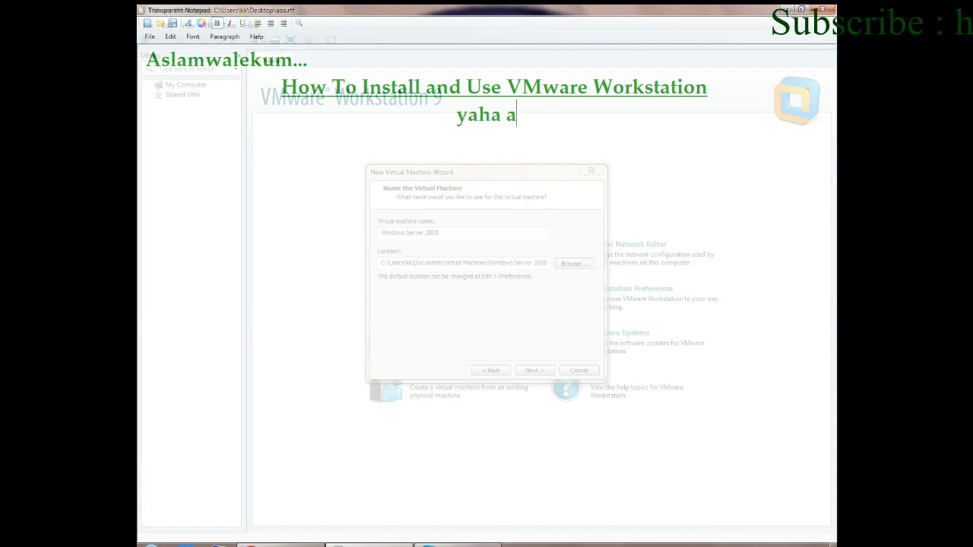
type("b wo location ")
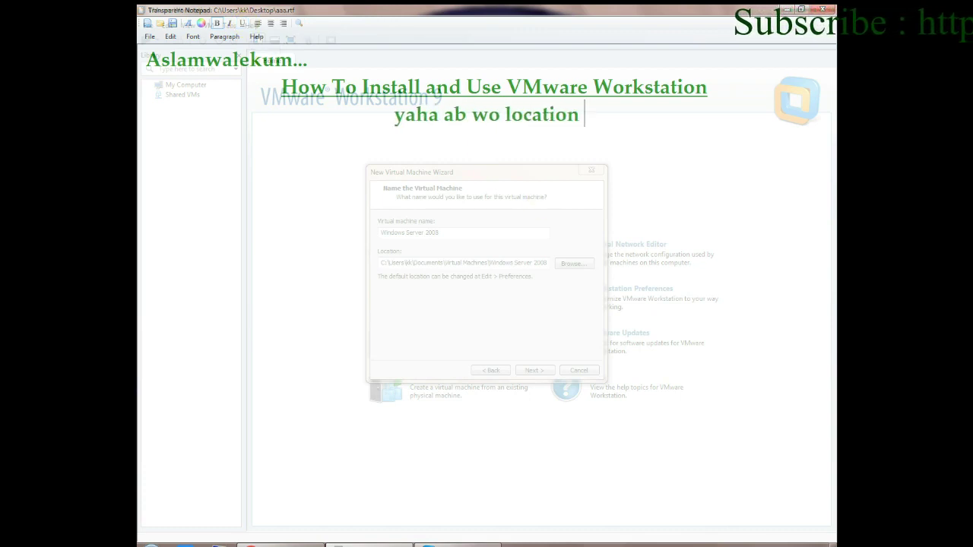
type("puch raha hai ")
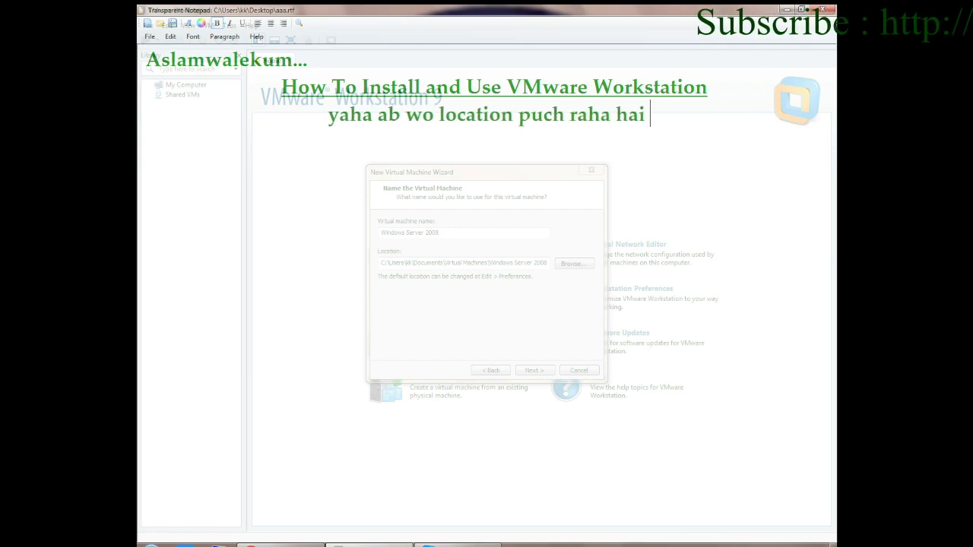
type("jaha app n")
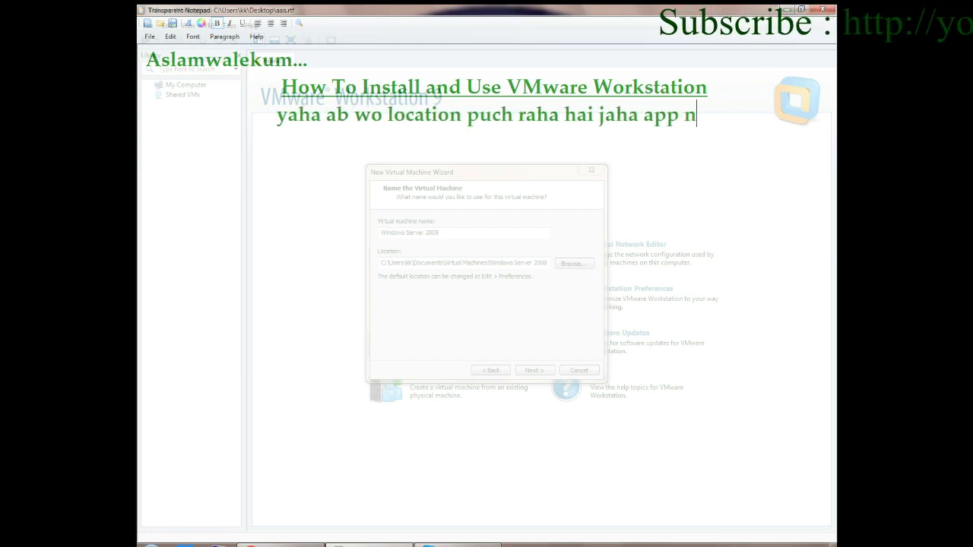
type("e virtual ")
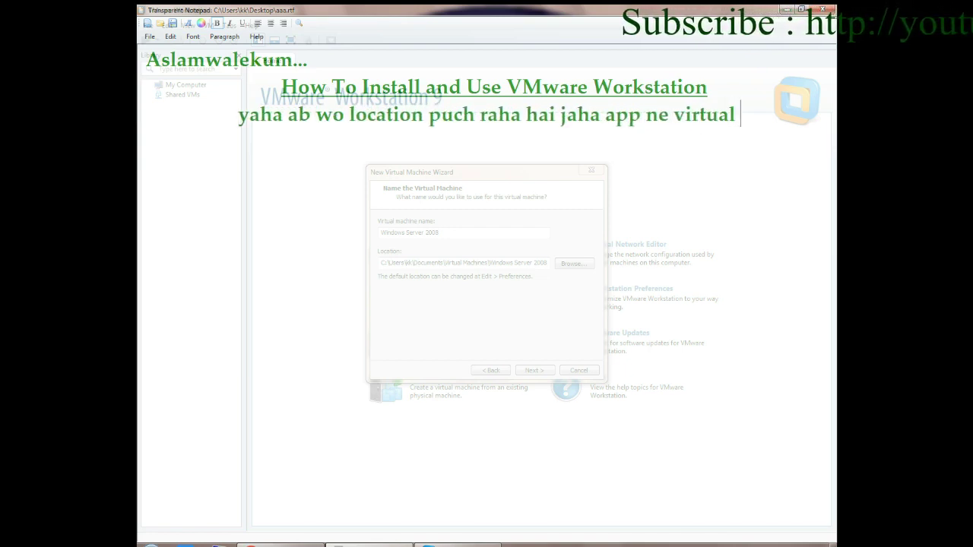
type("machine ka")
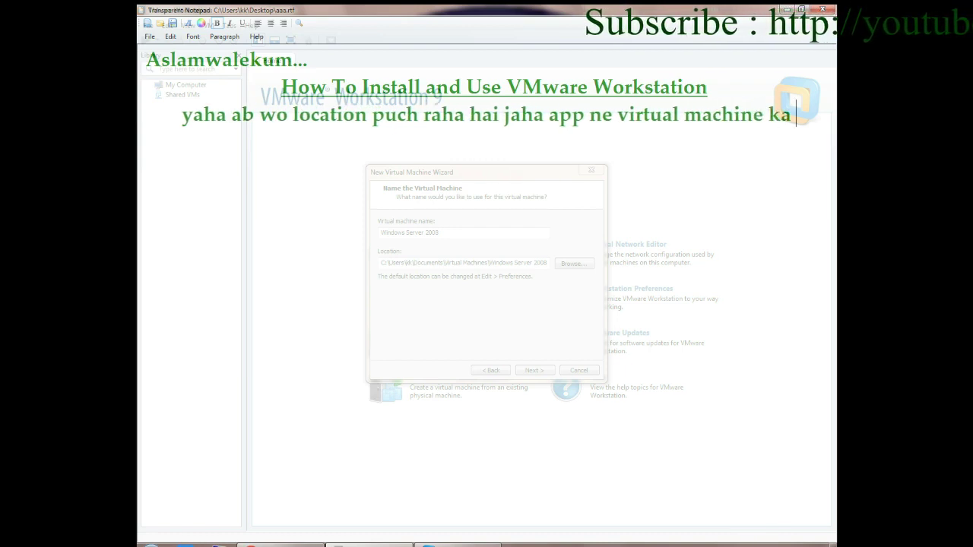
type(" data save")
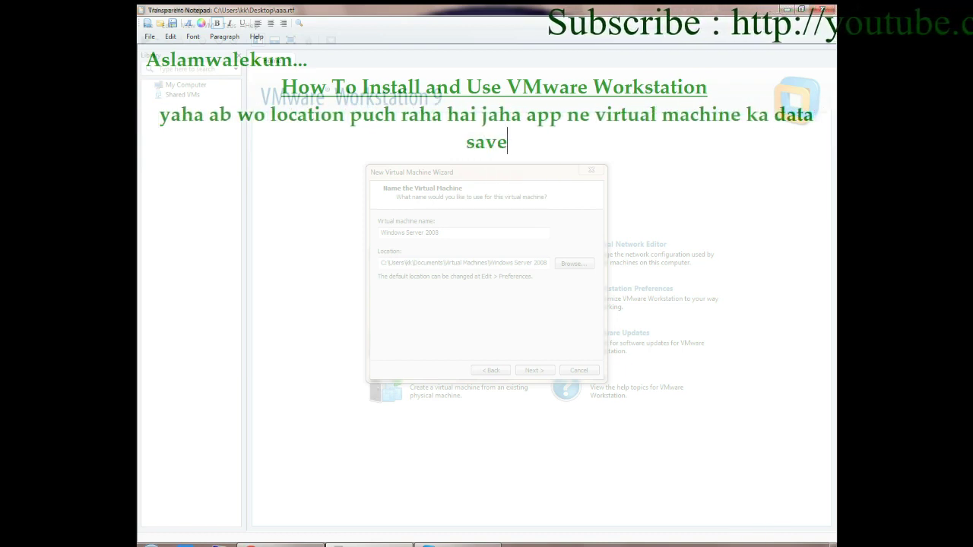
type(" rakhna hai")
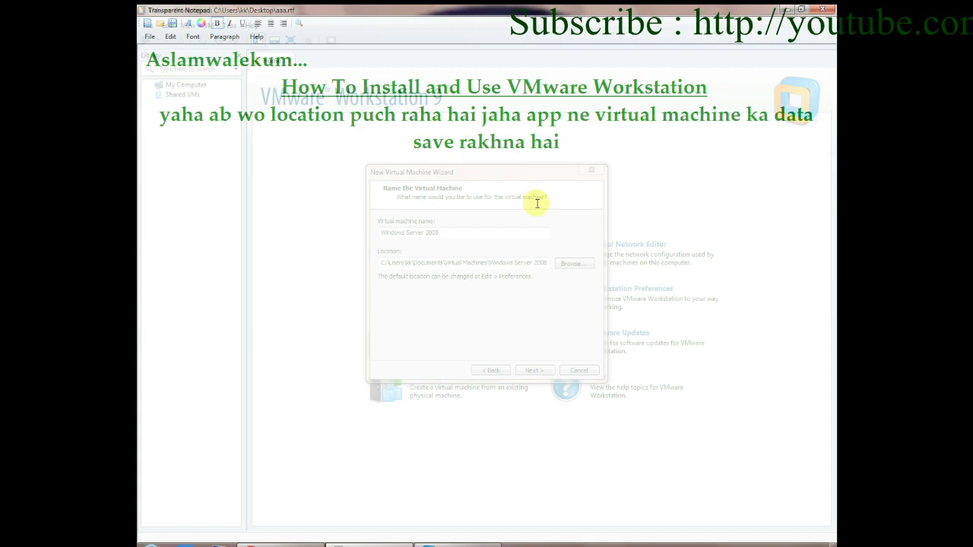
Switch back to VMware Workstation and choose Local Disk (E:) as the virtual machine's location
key("alt+Tab")
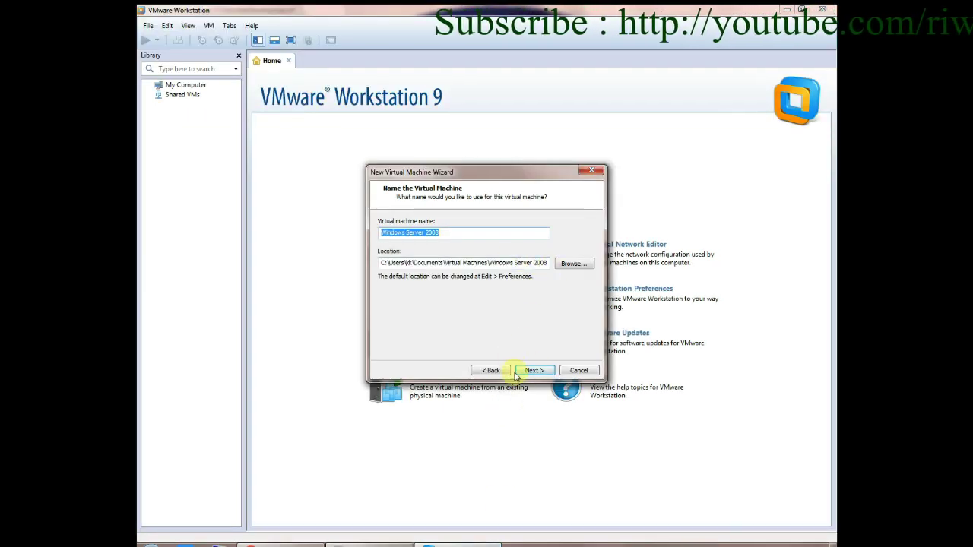
left_click(559, 265)
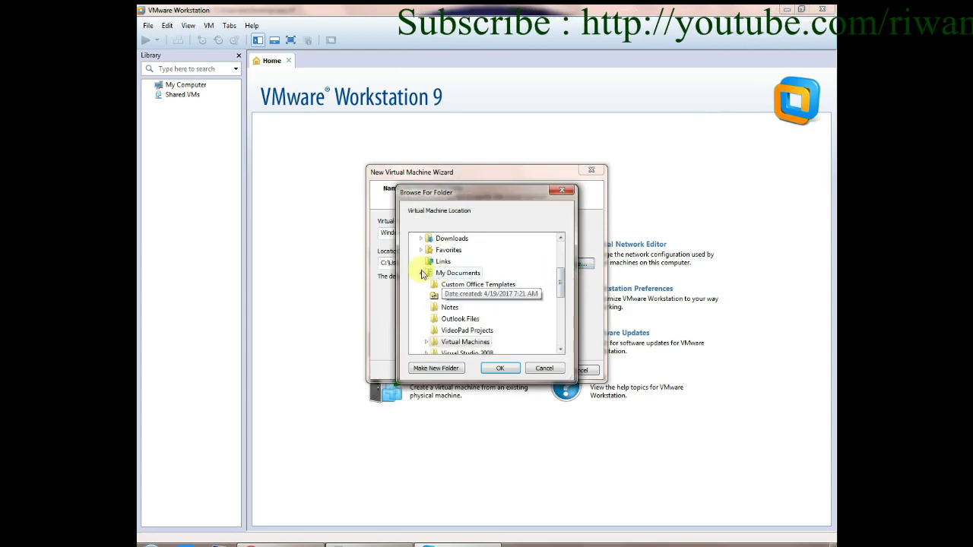
left_click(421, 272)
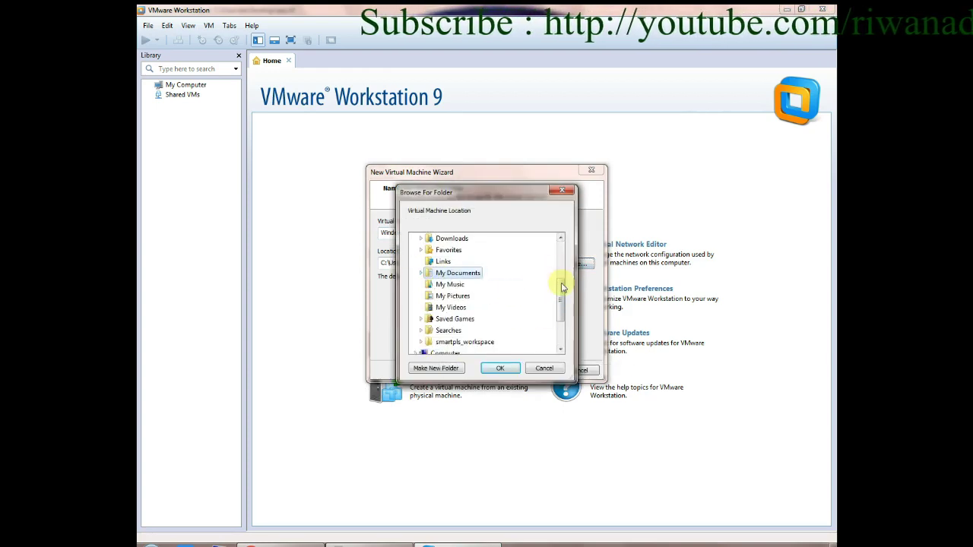
left_click_drag(560, 294, 561, 343)
left_click(418, 296)
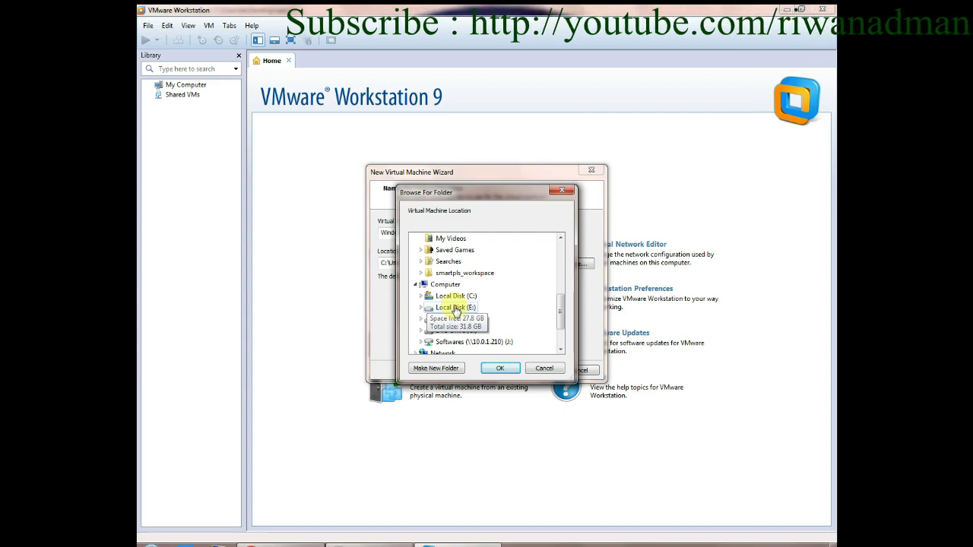
left_click(457, 308)
left_click(498, 368)
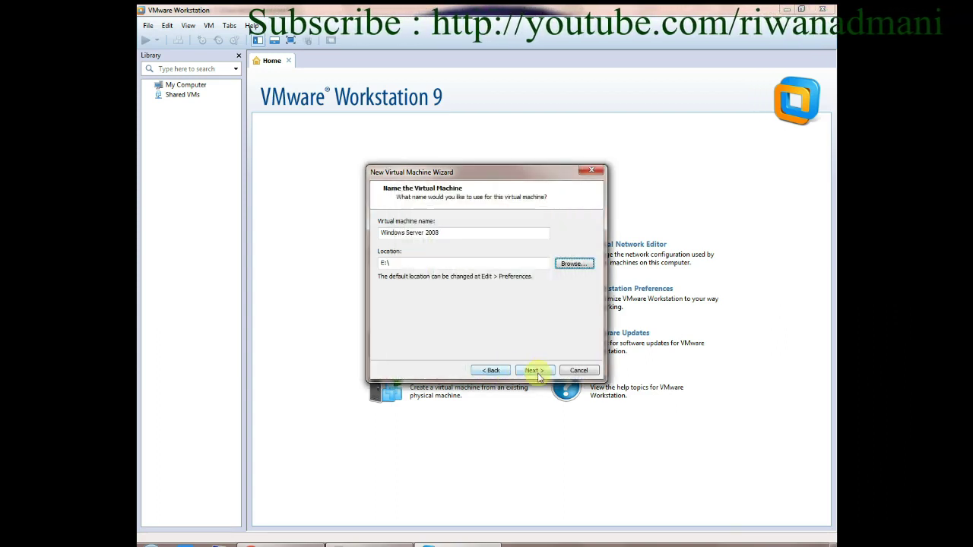
Extend the virtual machine's location to E:\windows server 2008 and choose to store the virtual disk as a single file
left_click(441, 266)
type("windows server 2008")
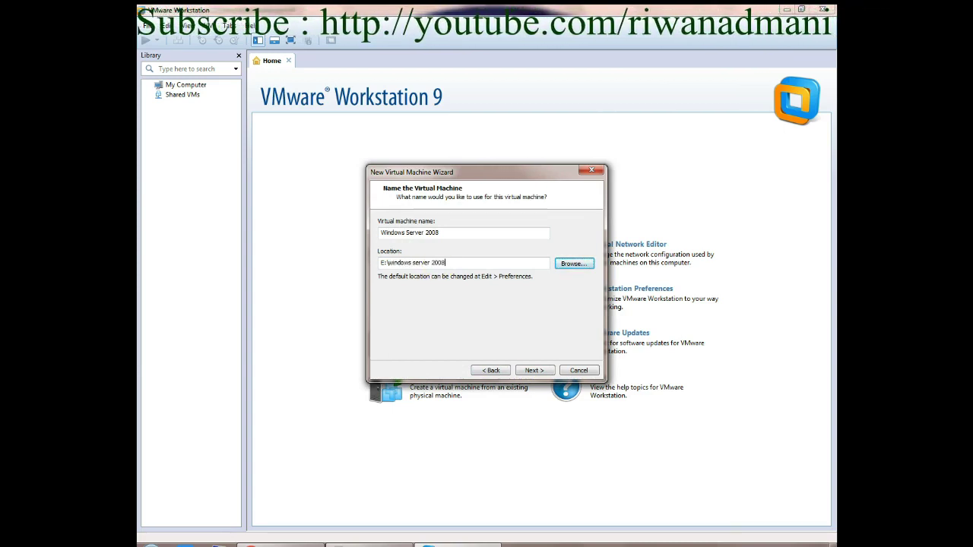
left_click(532, 370)
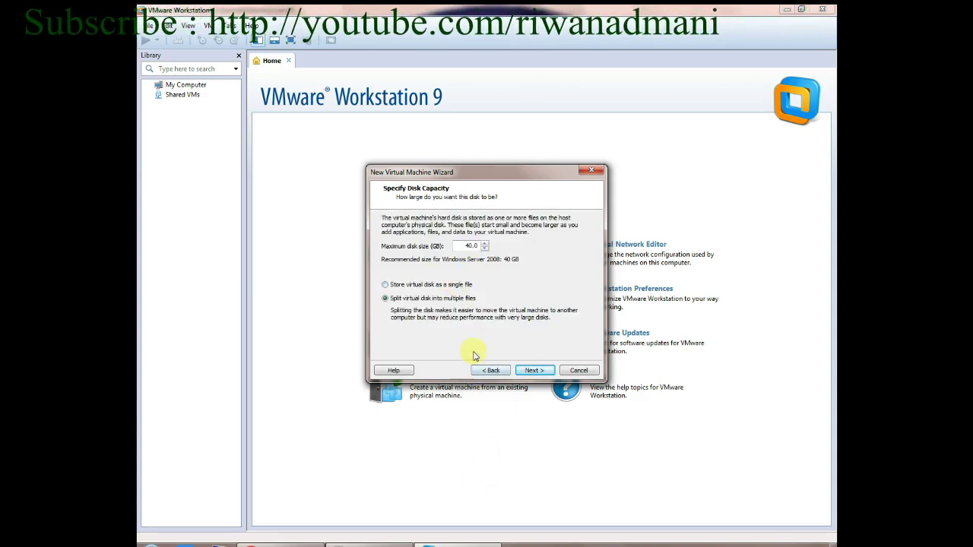
left_click(469, 287)
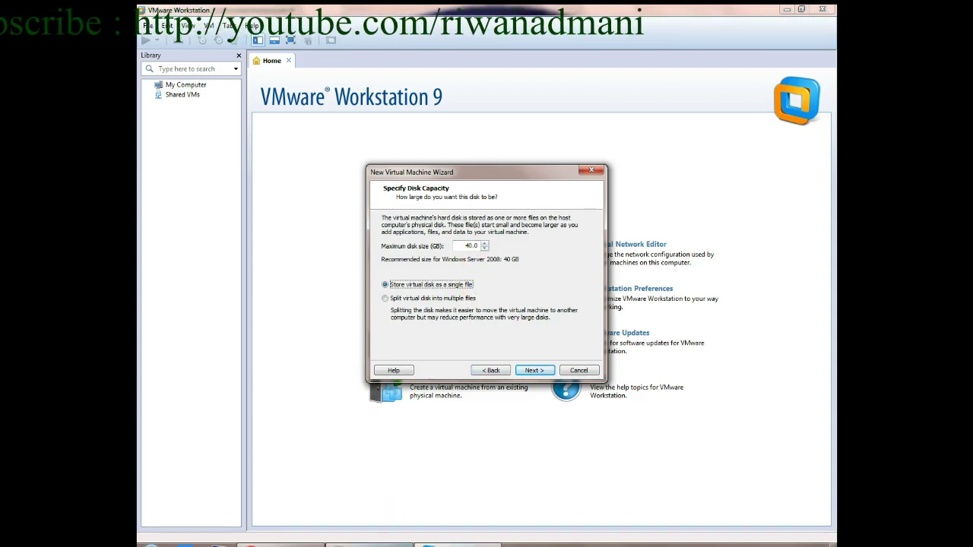
Switch to Transparent Notepad and continue the explanatory paragraph with "yaha app se disk ke bare main puch raha hai app ne"
left_click(380, 545)
type("yaha app se")
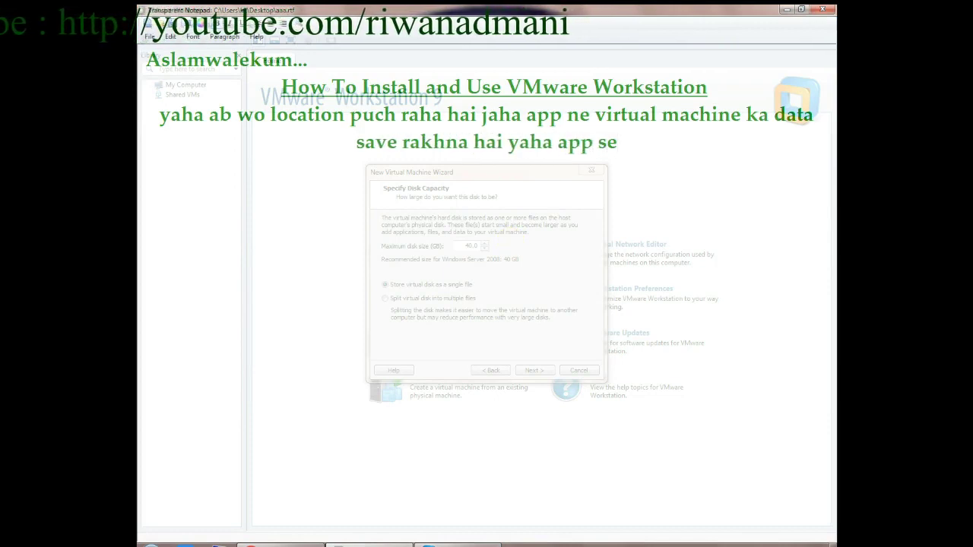
type(" disk ke bar")
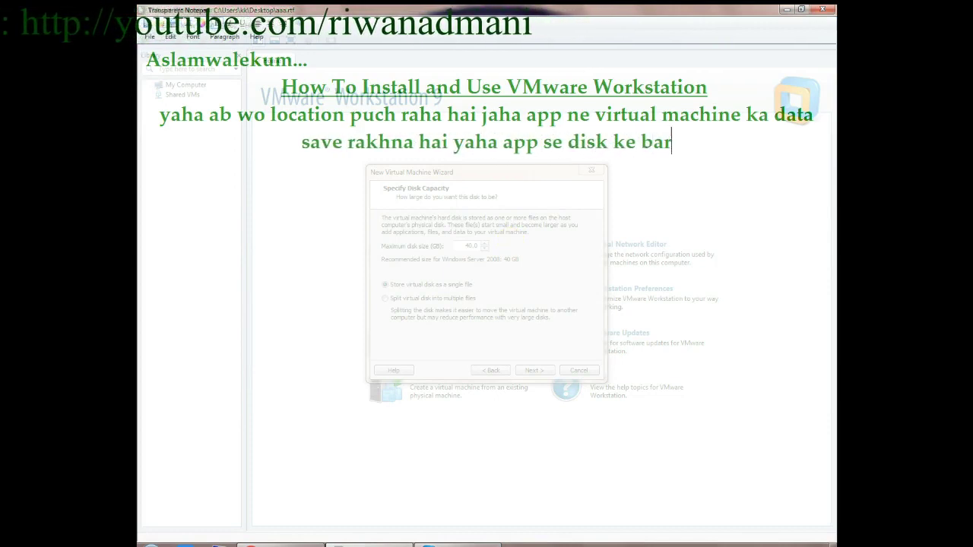
type("e main puch r")
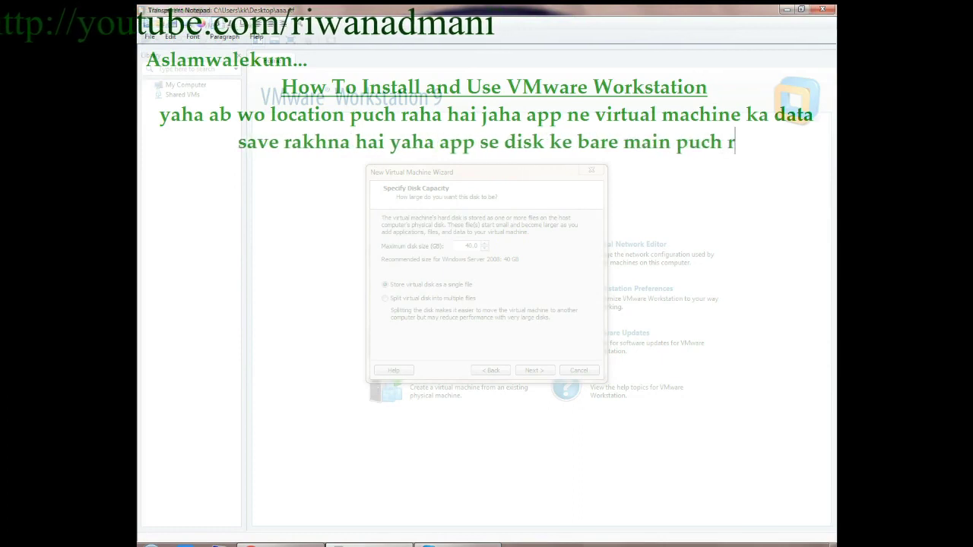
type("aha hai app ne")
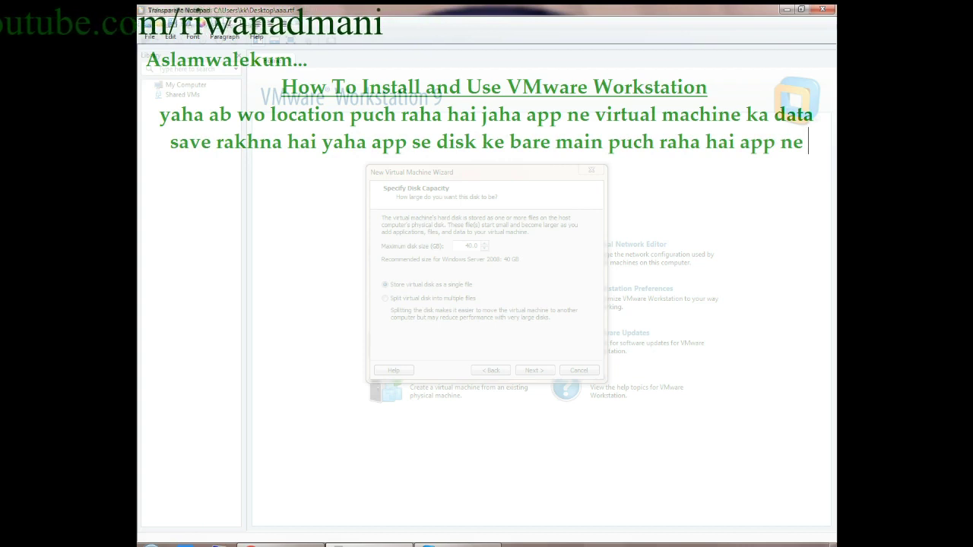
Add "multiple file rakhna hai" to the end of the explanatory paragraph
type("multipal")
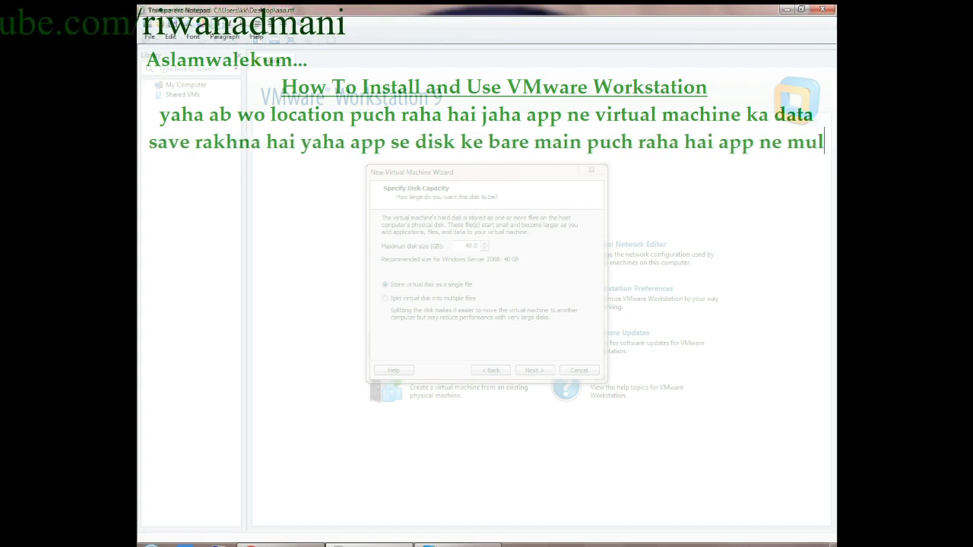
key("BackSpace")
key("BackSpace")
type("le")
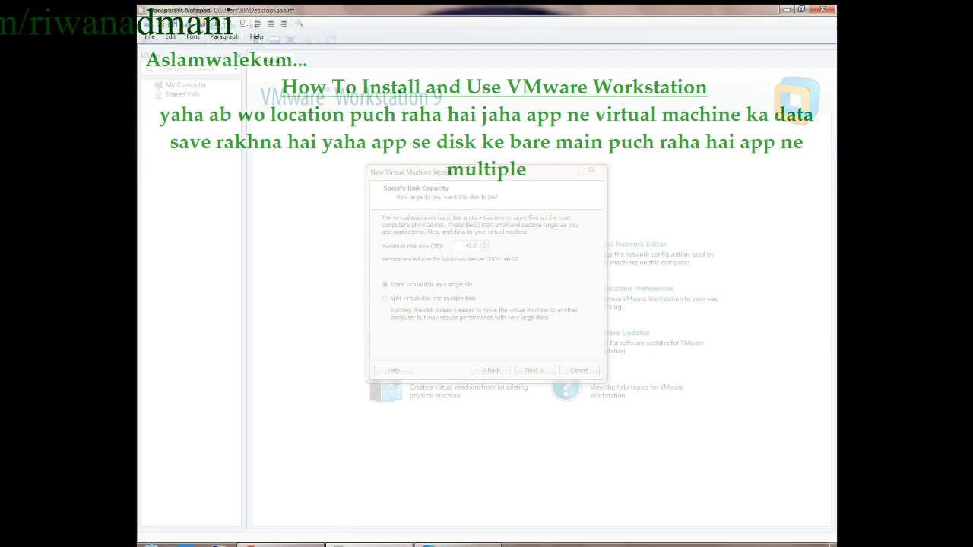
type(" file")
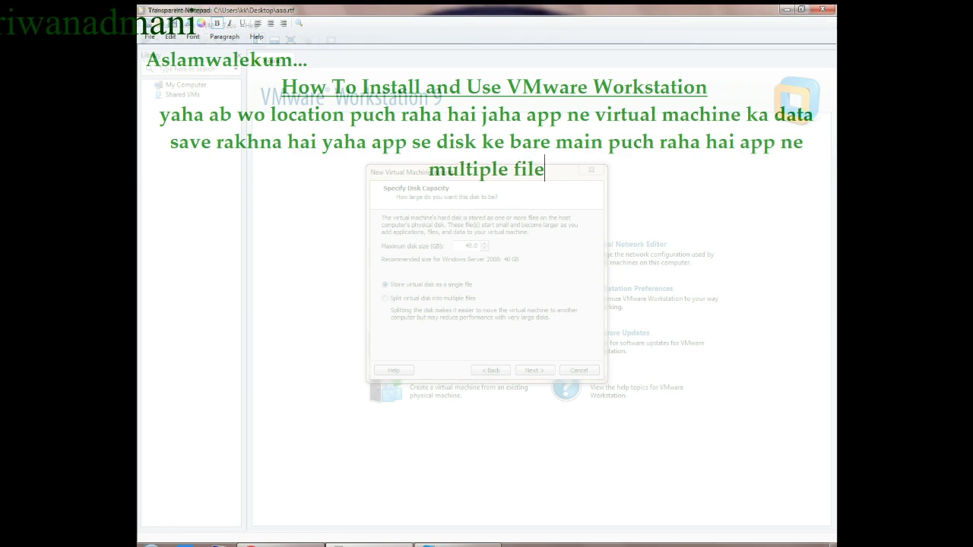
type(" rakhna hai ")
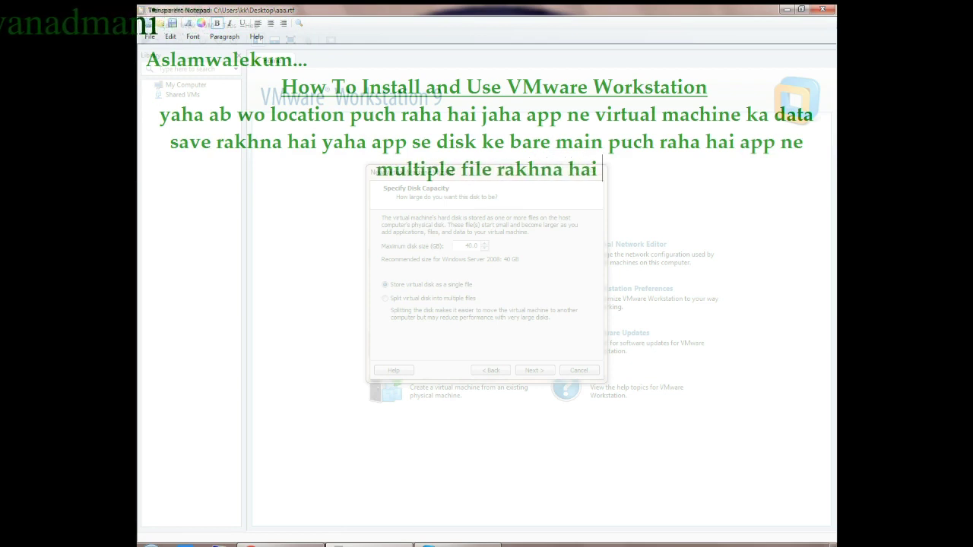
Extend the note on disk files with "wo space ko split kar de ga leqeen hum singal per kam kare ge"
type("wo spa")
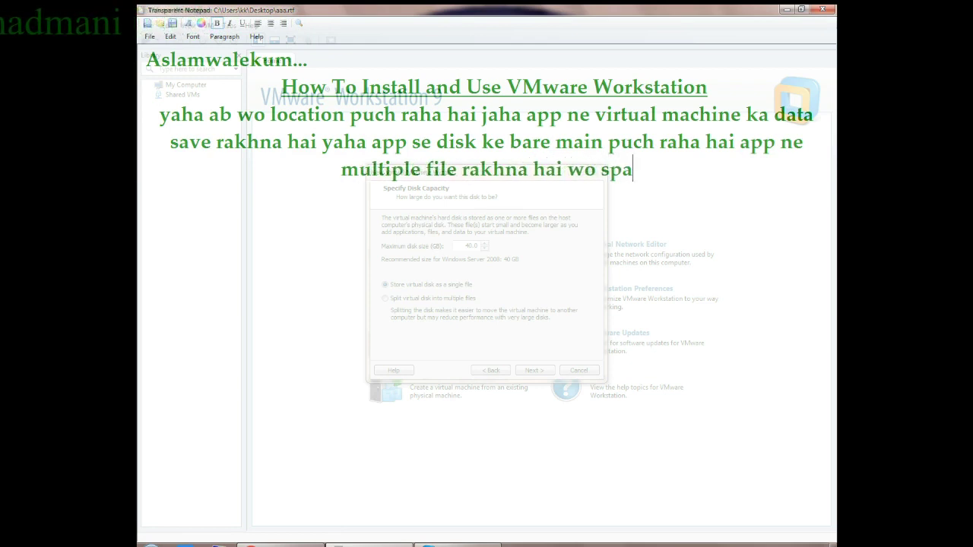
type("ce ko spli")
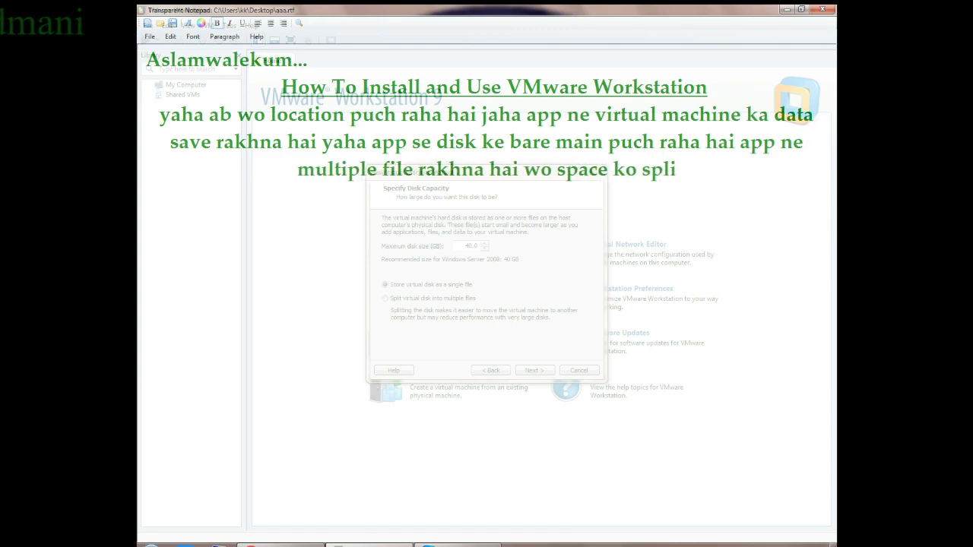
type("t kar de g")
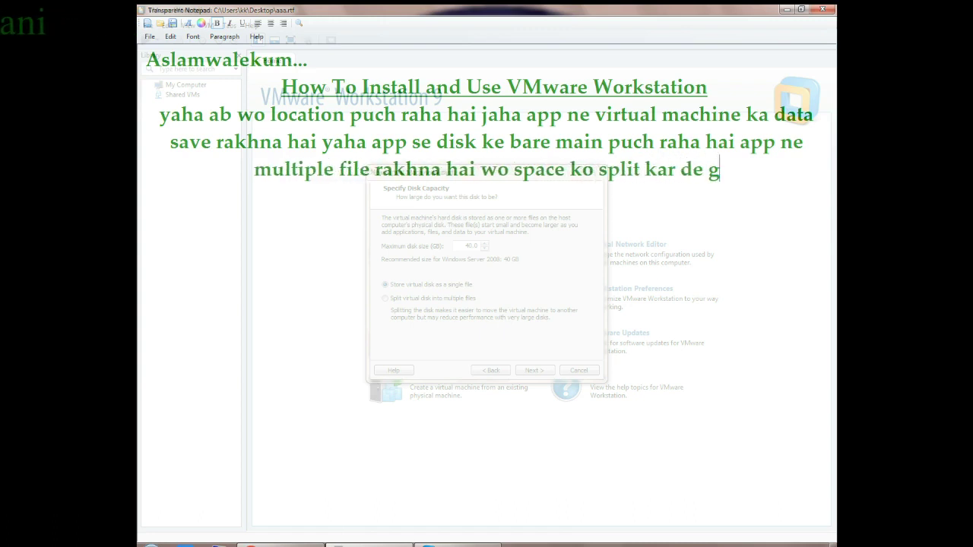
type("a leqeen ")
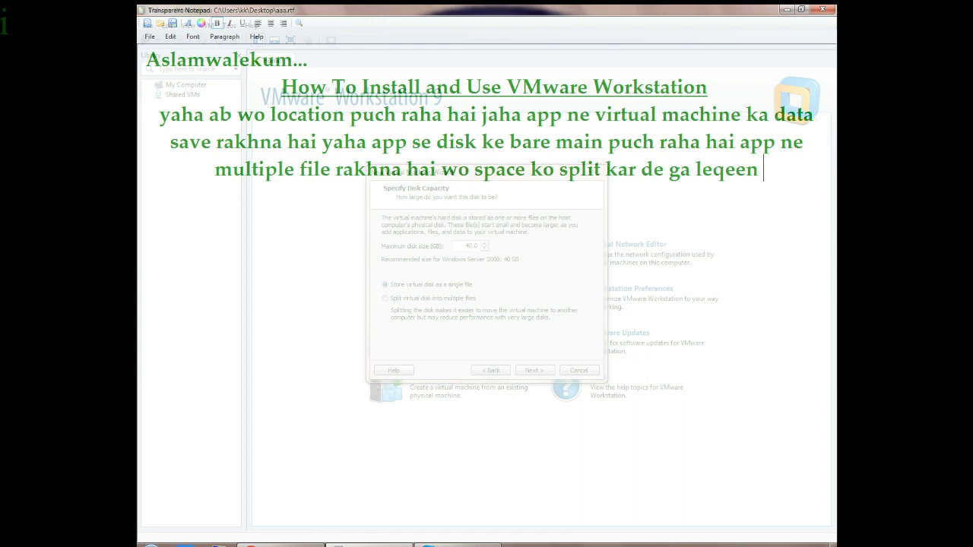
type("hum singal")
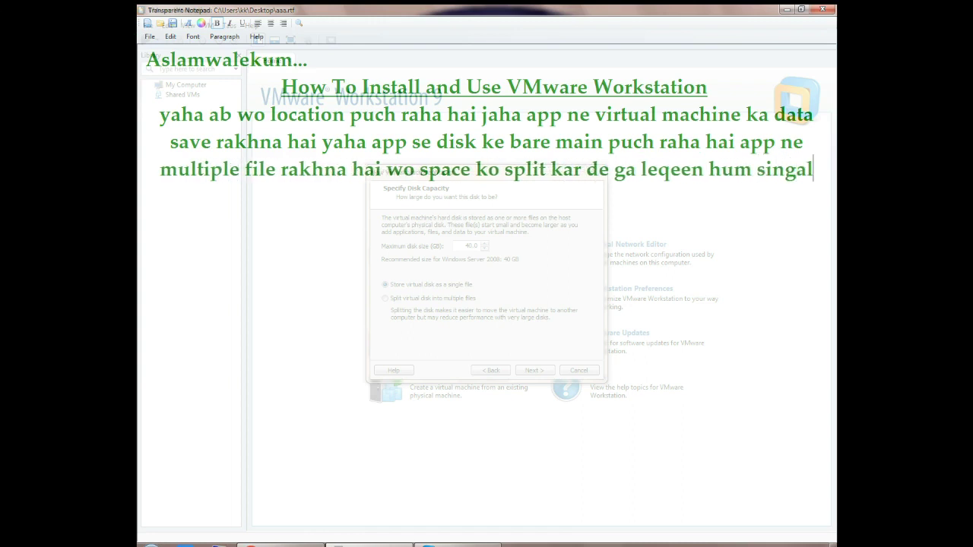
type(" per kam kare ge")
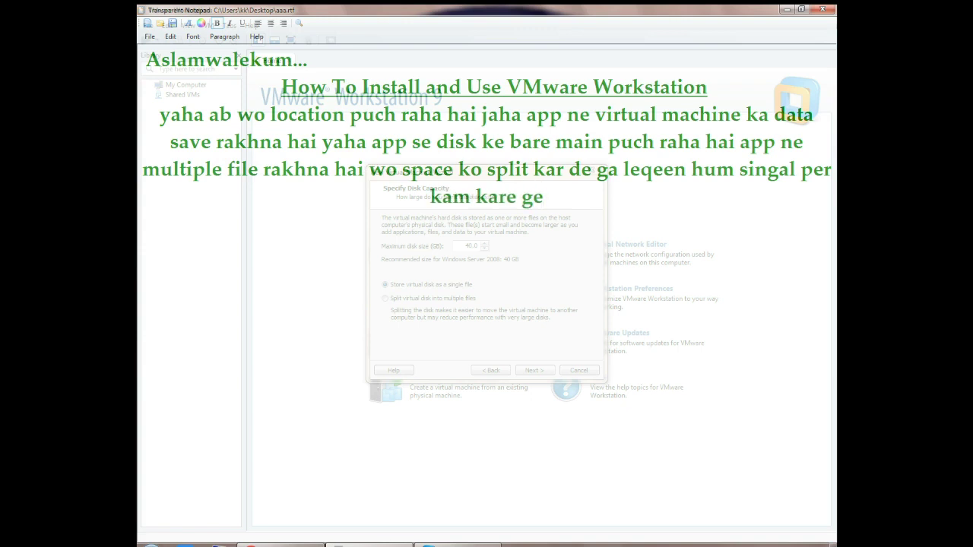
Switch back to VMware Workstation, set the maximum disk size to 20 GB and continue to the wizard's summary page
left_click(467, 545)
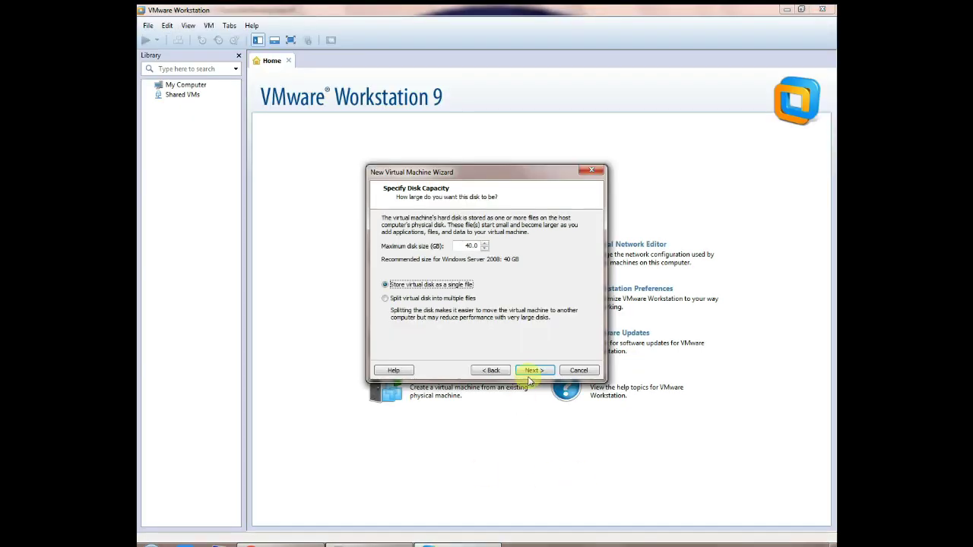
double_click(463, 246)
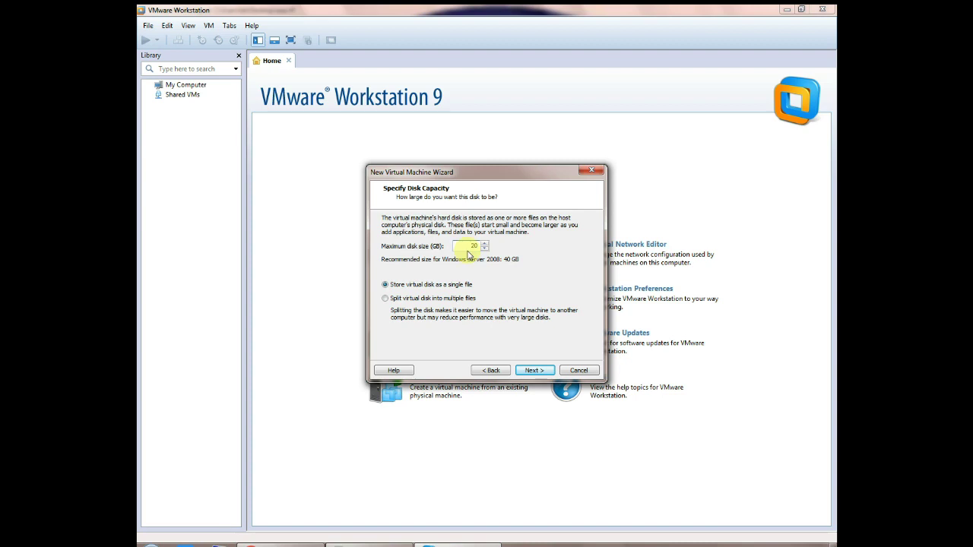
left_click(535, 370)
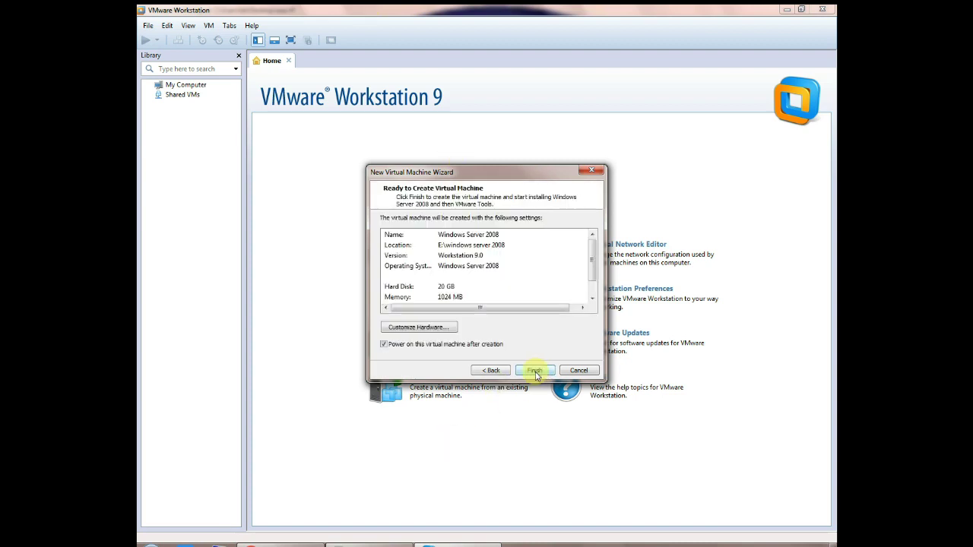
left_click(535, 371)
Switch to Transparent Notepad and append "main 20gb diya hai its mean ye samjhe ke" to the paragraph
mouse_move(426, 544)
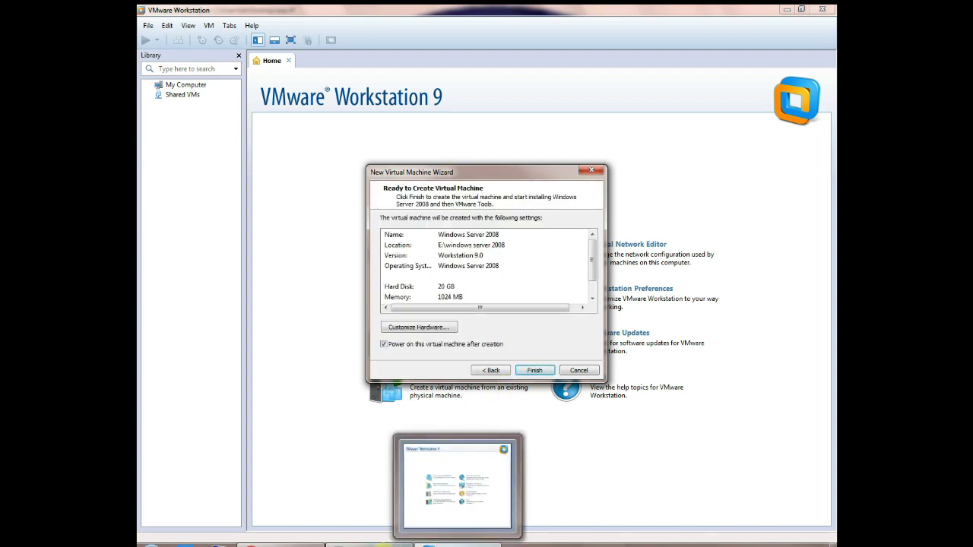
left_click(413, 451)
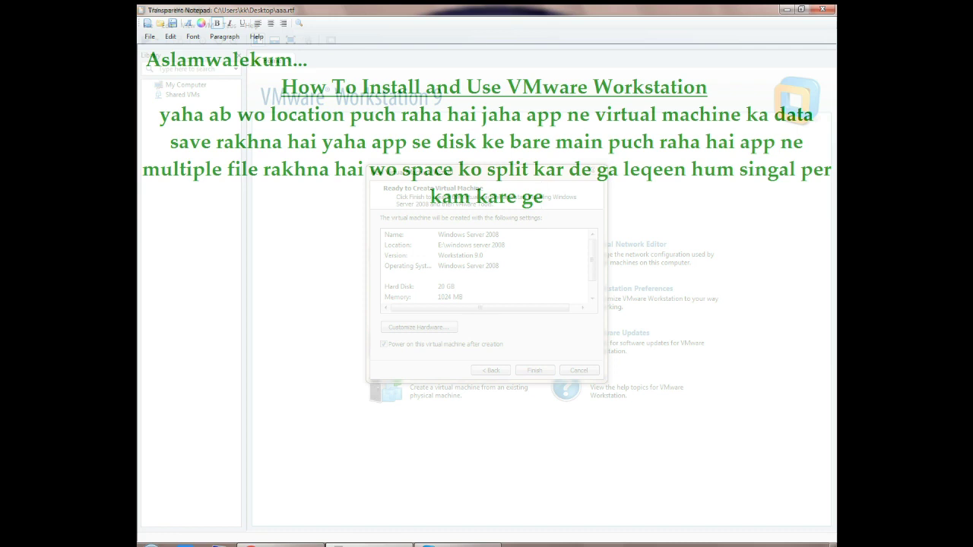
type("main 2")
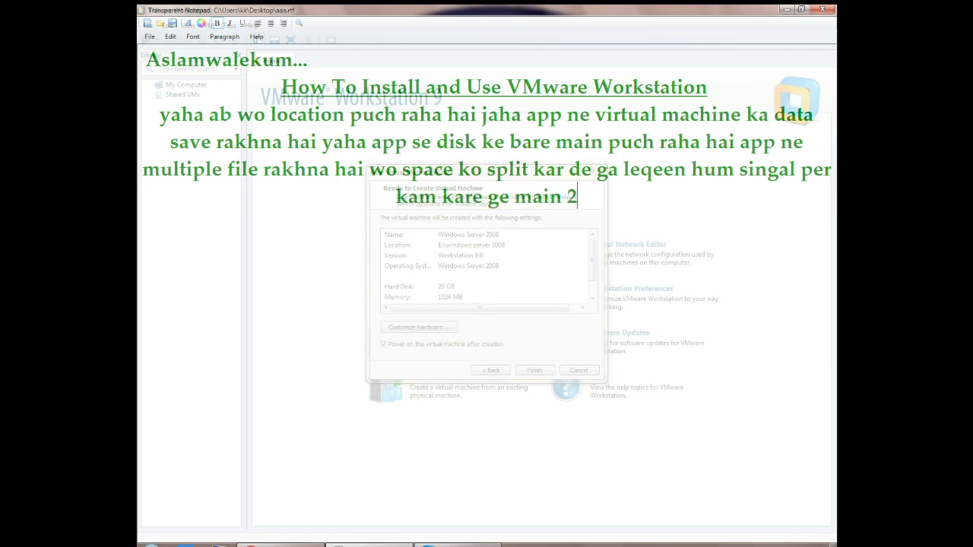
type("0gb di")
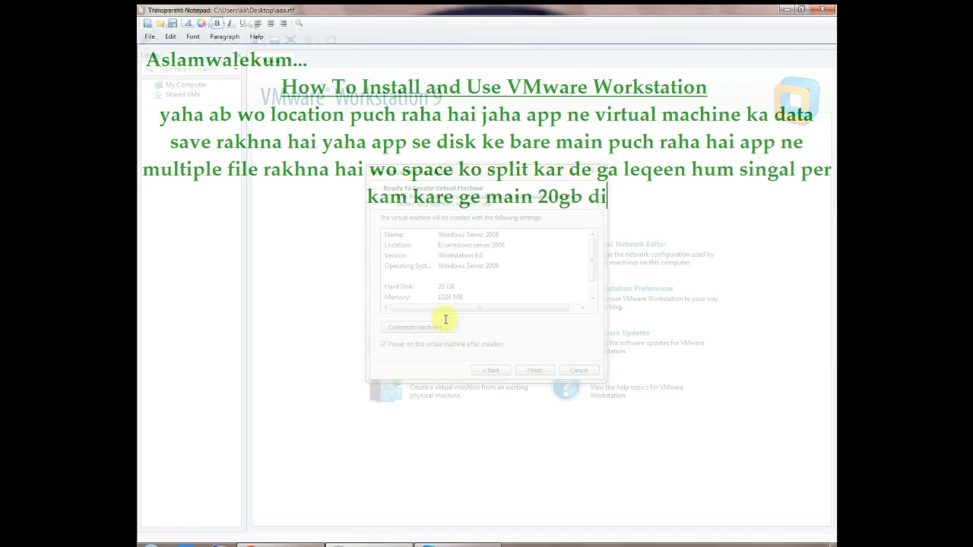
type("ya hai its ")
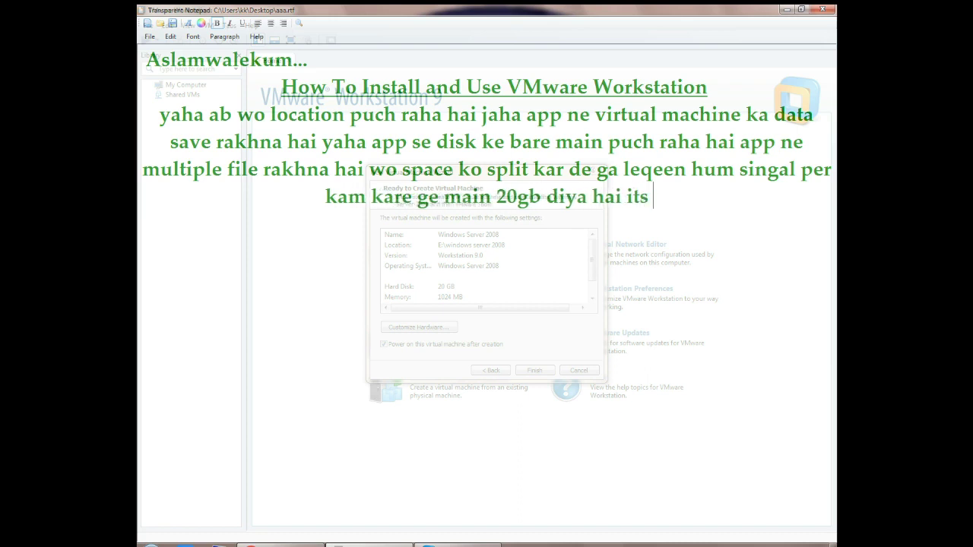
type("mean ye samjhe ke")
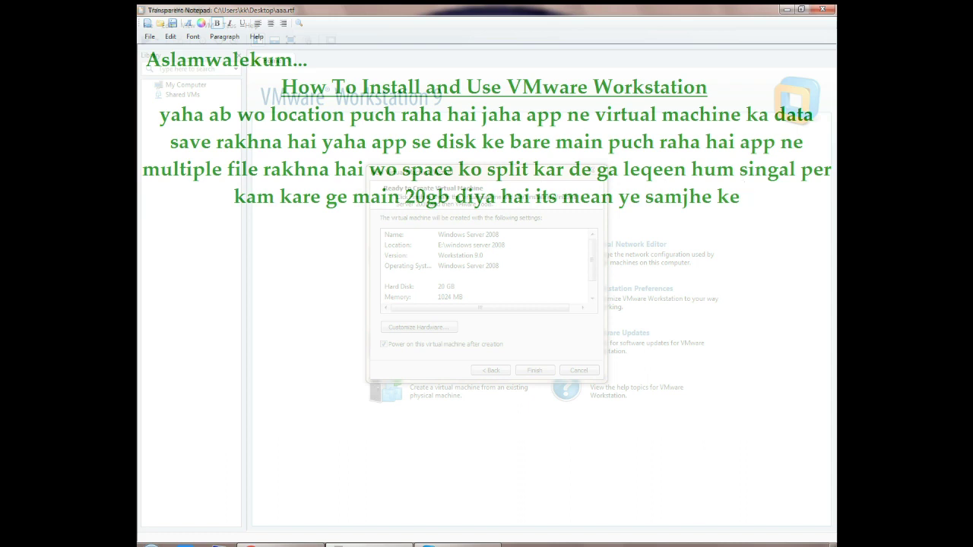
Complete the note on the 20 GB disk with "main ne virtual machine main 20gb ki hard disk laga di hai"
type(" main ne")
type(" virtual mach")
type("ine main 2")
type("0g")
type("b ki")
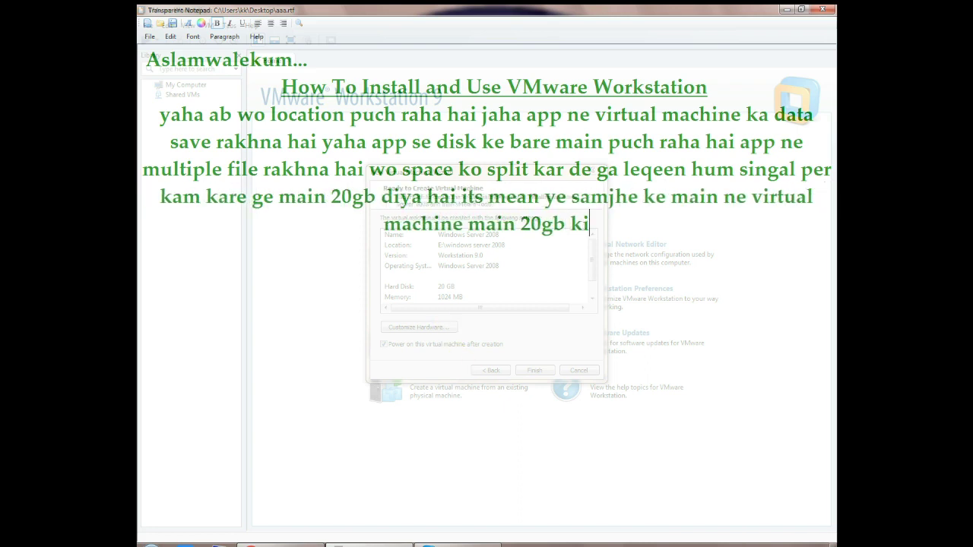
type(" hard disk laga di hai")
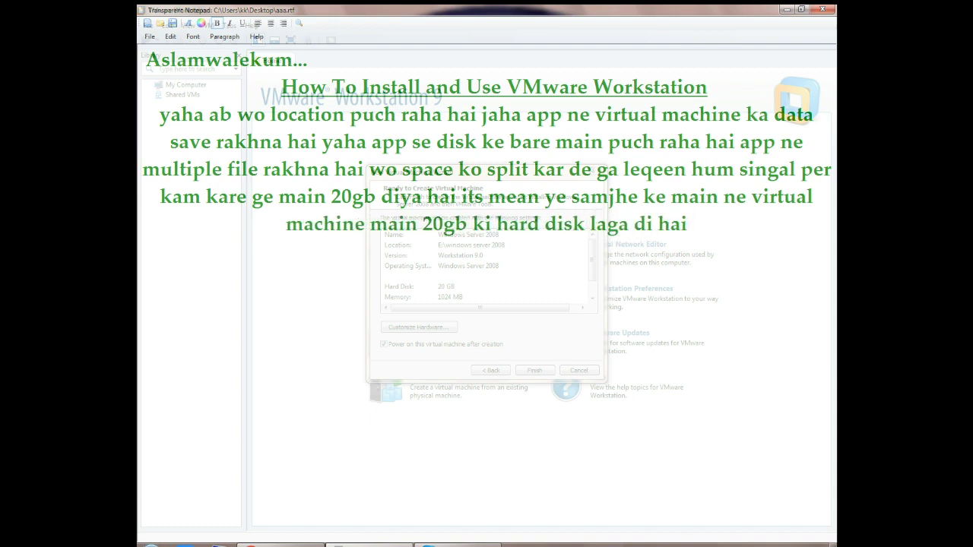
Switch back to VMware Workstation, create the virtual machine without powering it on after creation, and open its memory settings
left_click(458, 545)
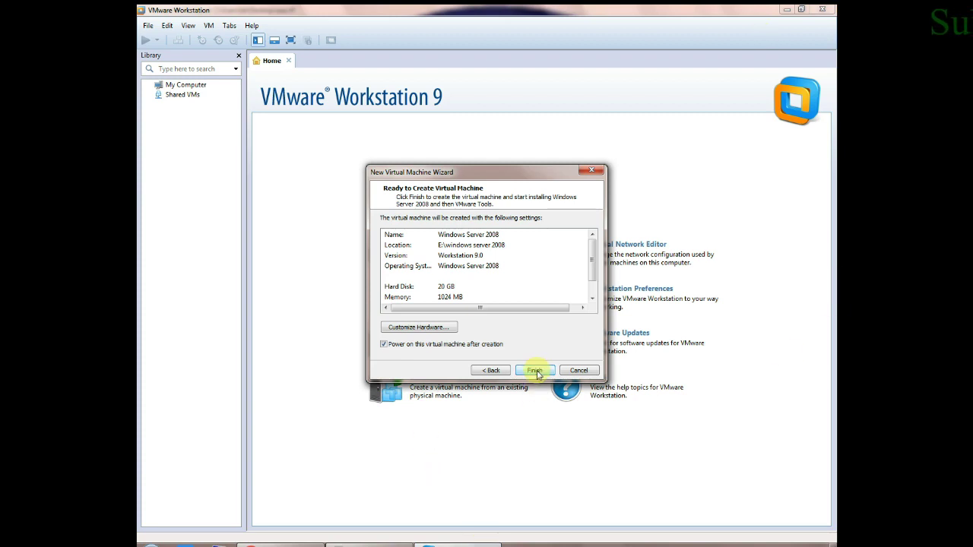
left_click(476, 349)
left_click(521, 370)
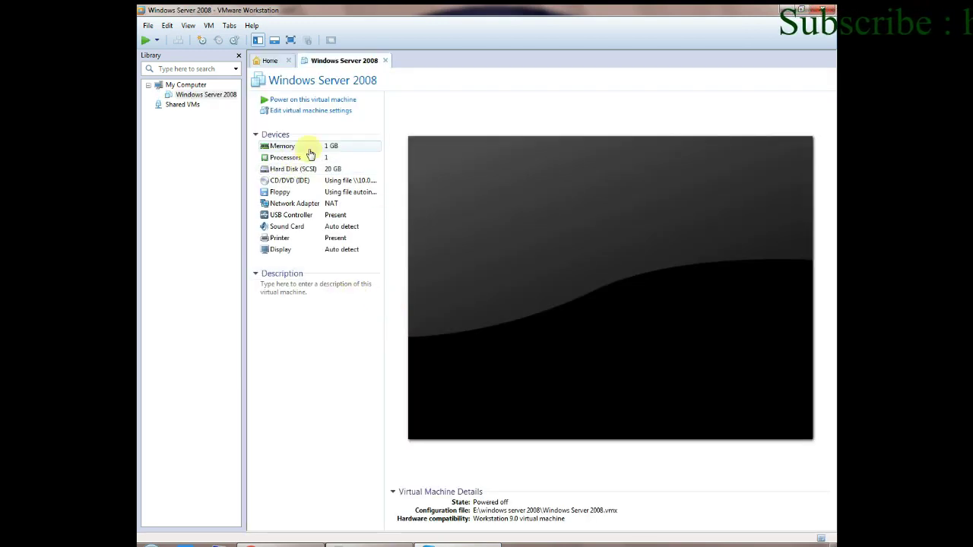
double_click(310, 152)
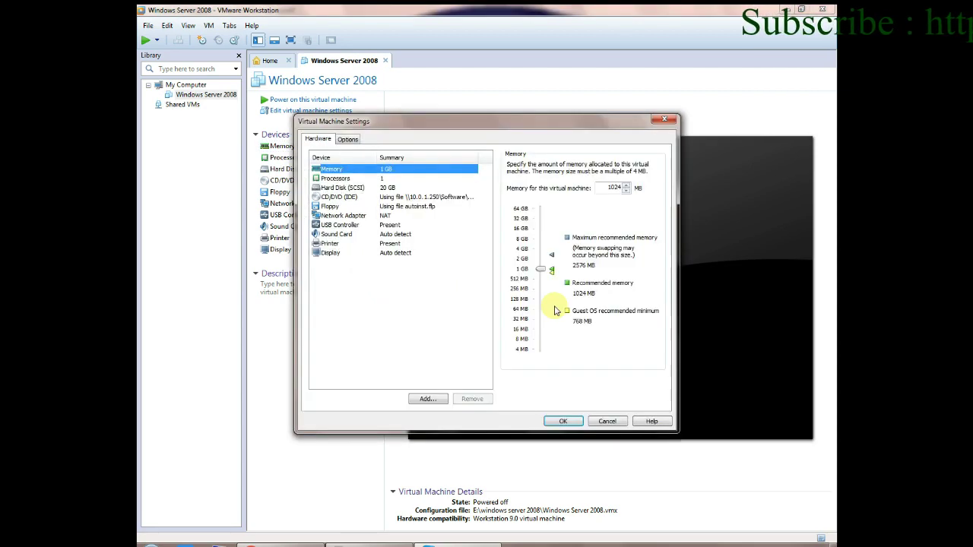
Switch to Transparent Notepad and append "ram auto 1gb selected hai" to the paragraph
left_click(466, 546)
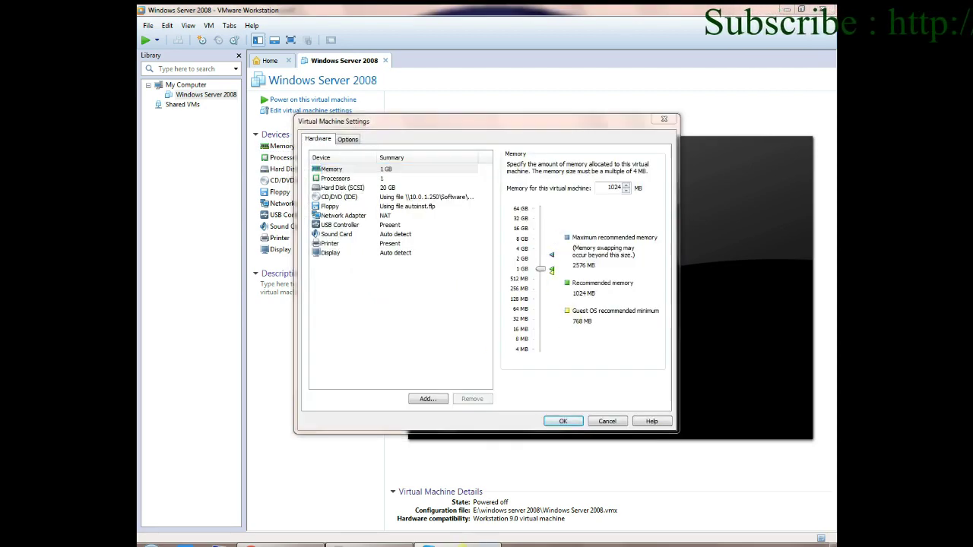
left_click(346, 544)
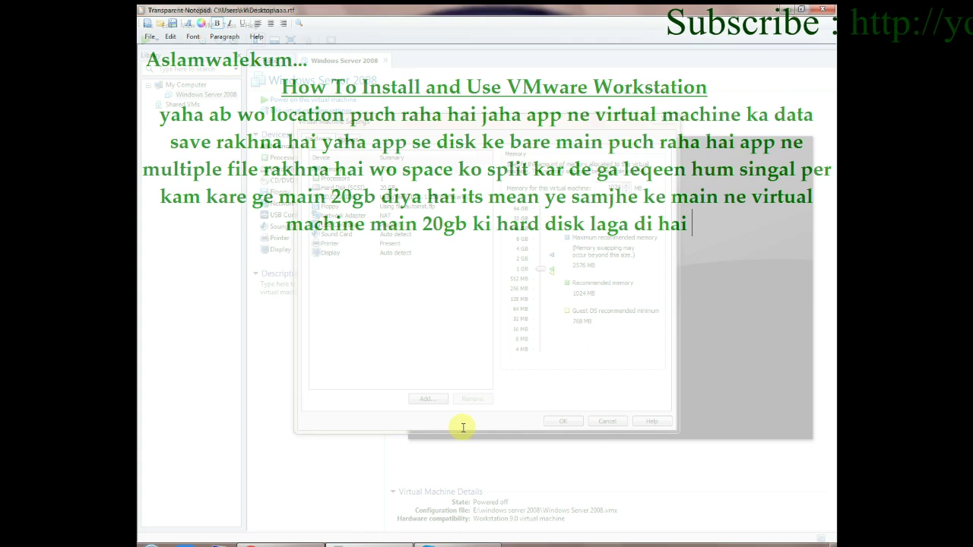
type("ram")
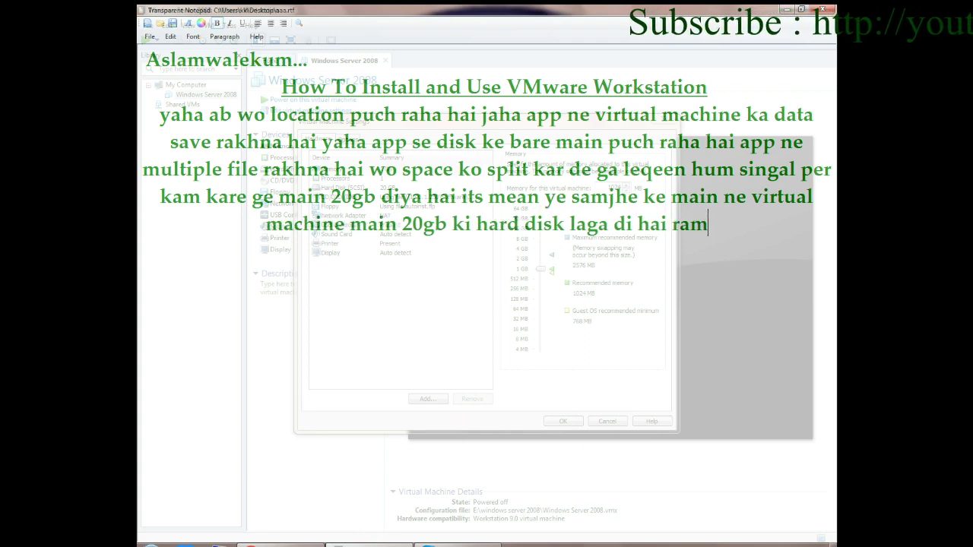
type(" auto")
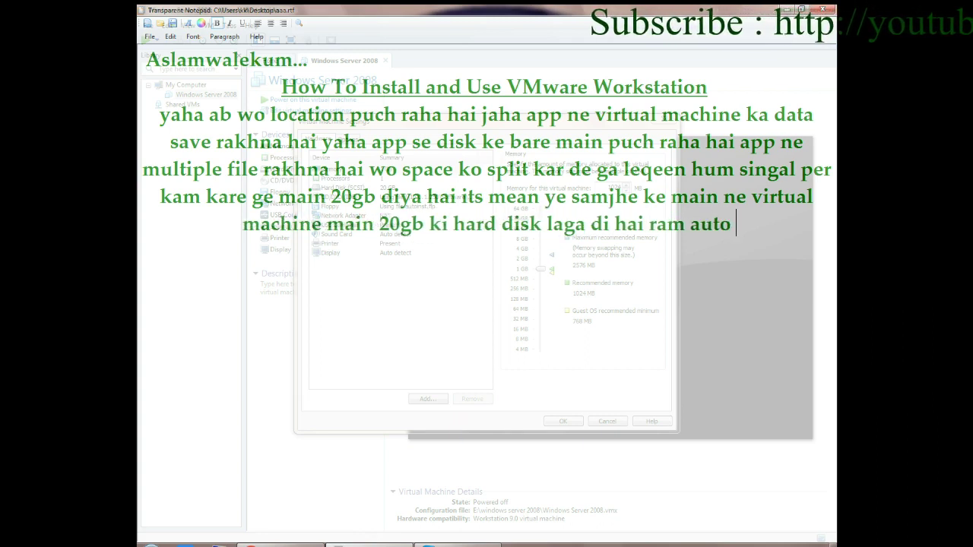
type(" 1gb")
type(" selected hai")
Append "main chaho tu bara bhi sakta ho or kam bhi kar sakte hhain" to the note on the RAM
type(" main chaho tu")
type(" bara bhi sakt")
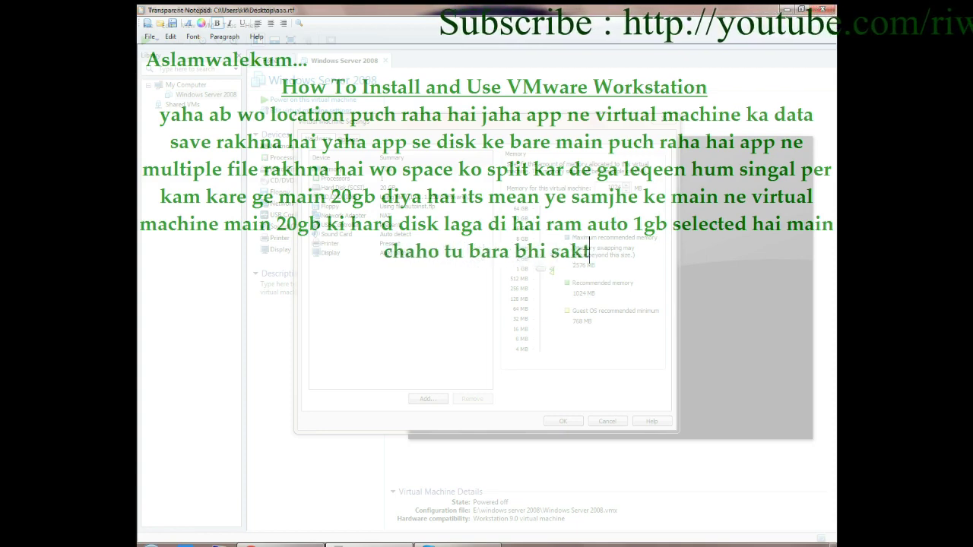
type("a ho or kam b")
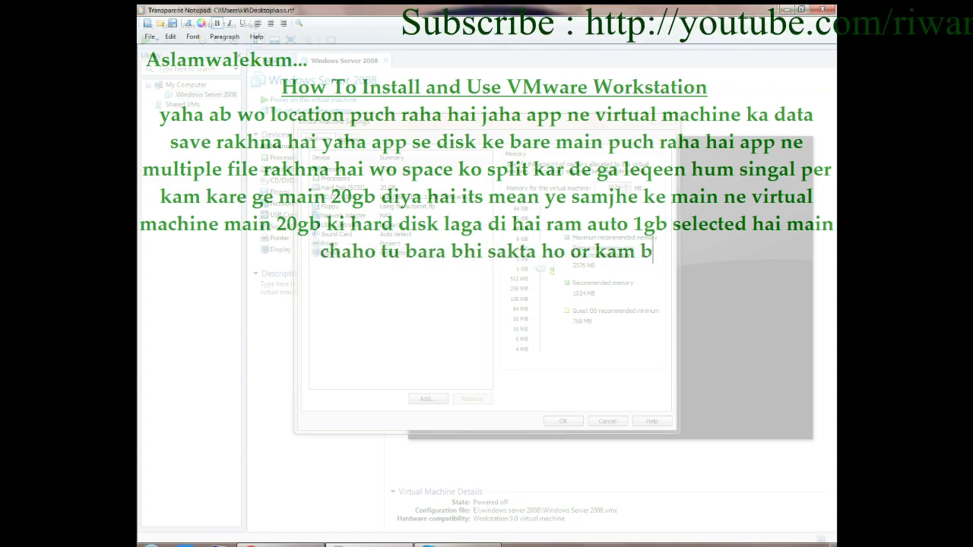
type("hi kar sakte ")
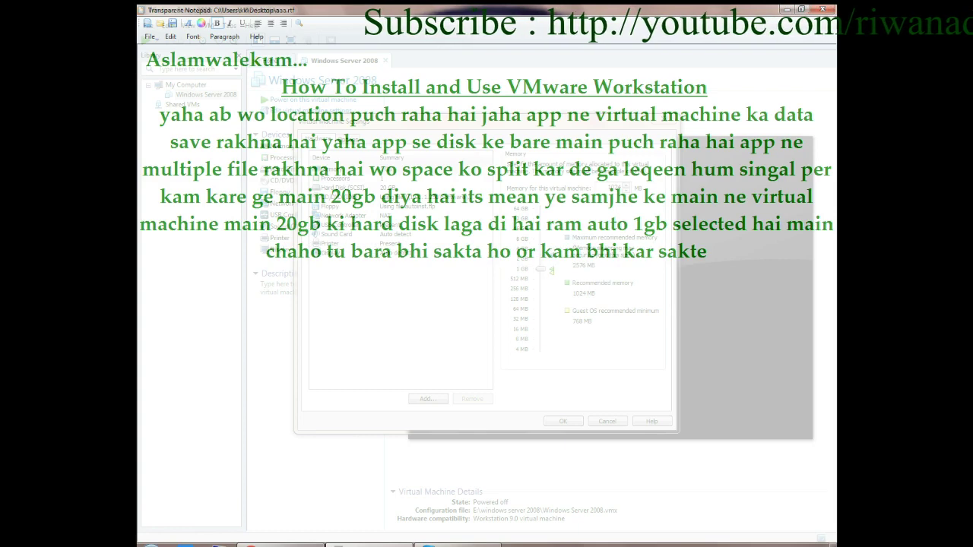
type("hgai")
key("BackSpace")
key("BackSpace")
key("BackSpace")
type("hain ")
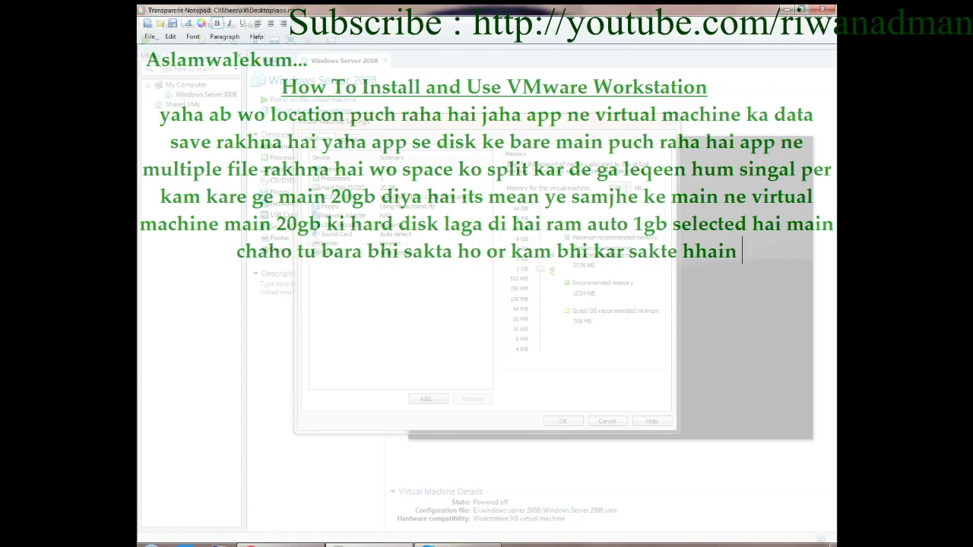
type("it")
key("BackSpace")
key("BackSpace")
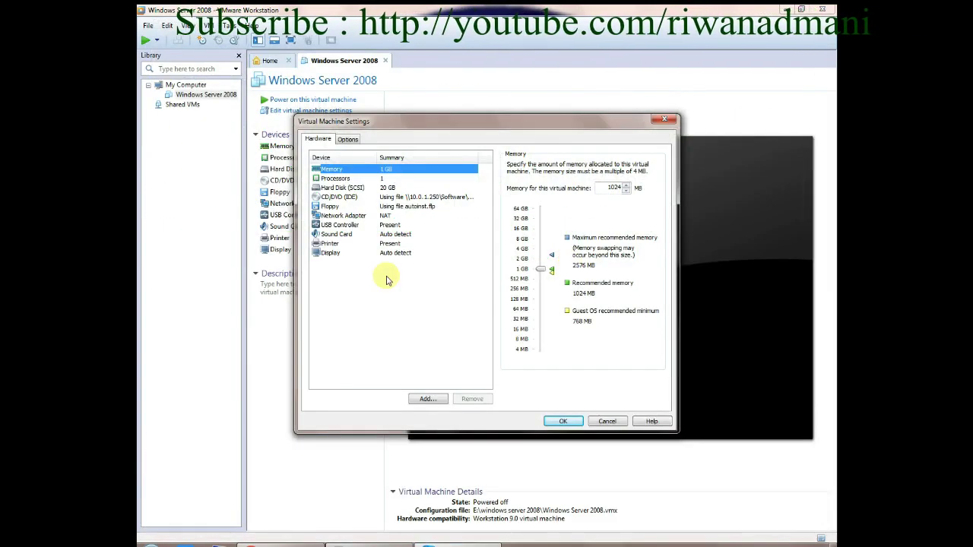
Switch to VMware Workstation and review the virtual machine's processor, hard disk, CD/DVD, floppy and network adapter settings
left_click(333, 179)
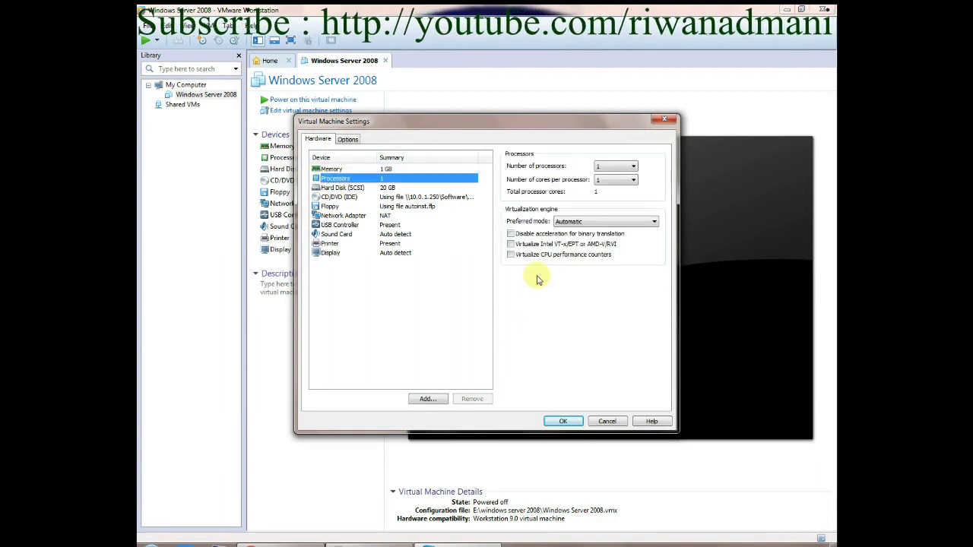
left_click(340, 187)
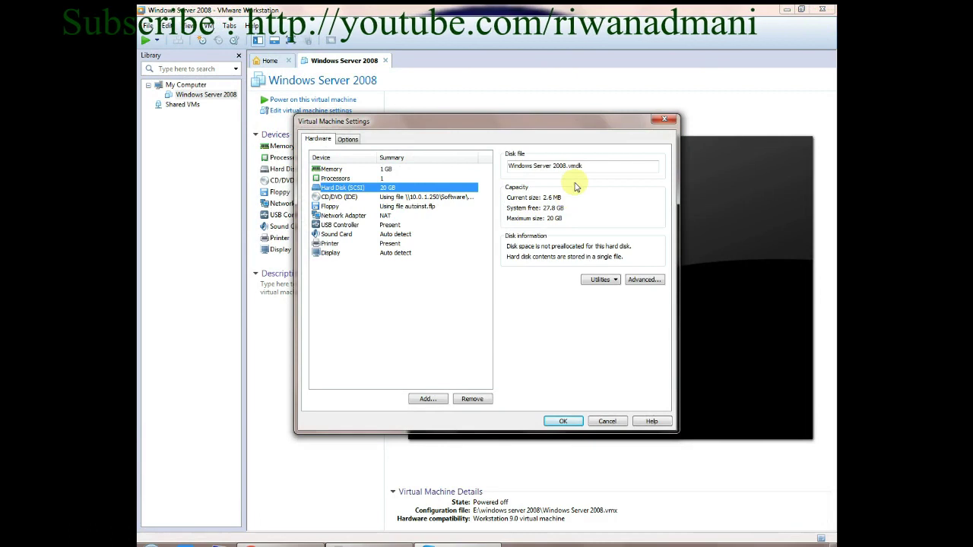
left_click(377, 198)
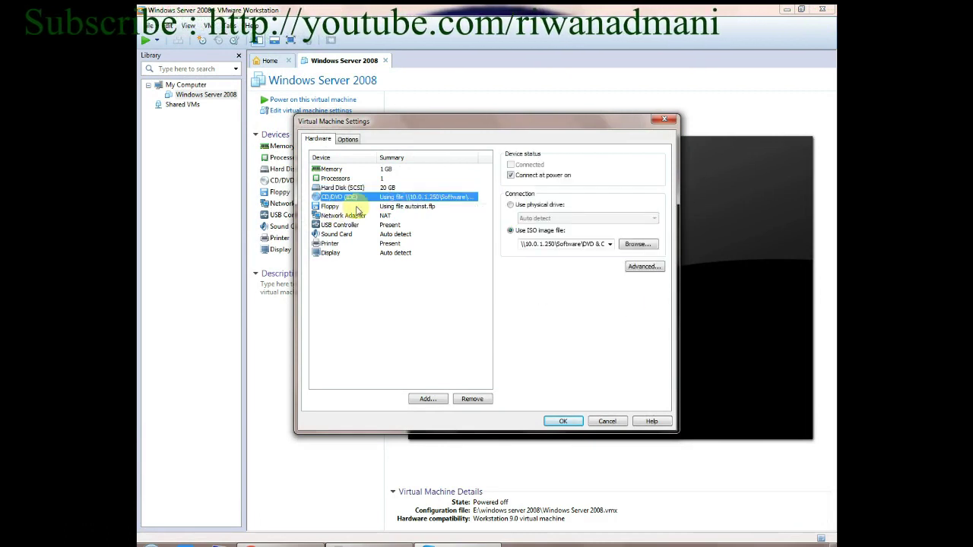
left_click(403, 206)
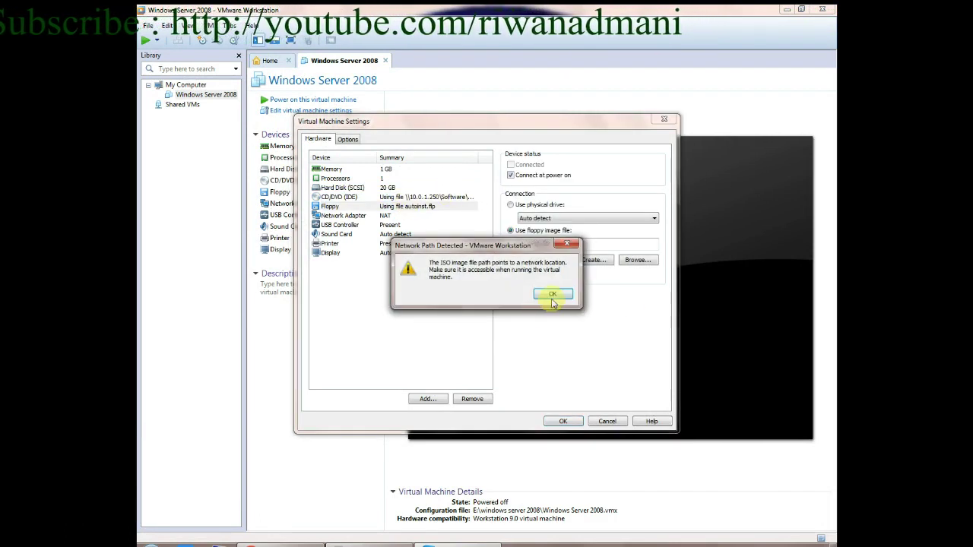
left_click(552, 298)
left_click(380, 215)
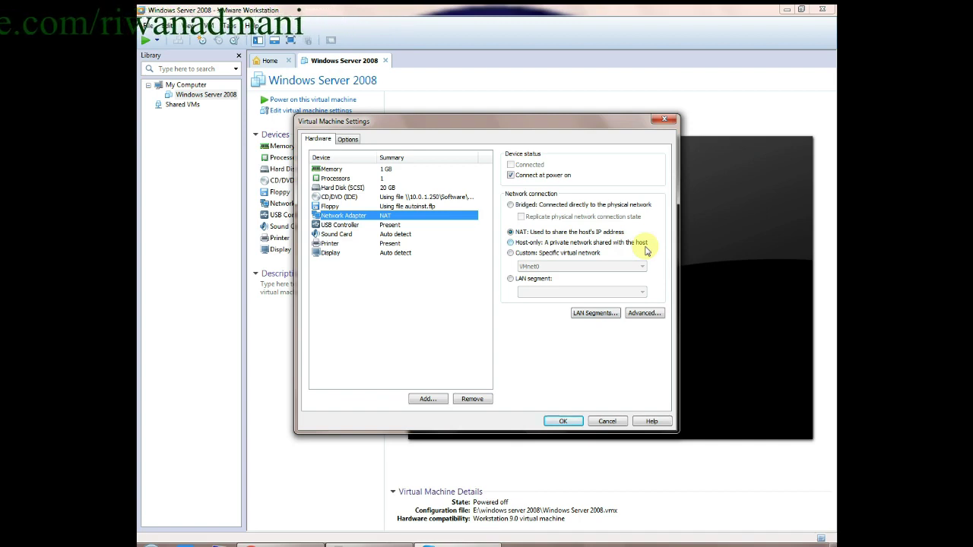
Switch to Transparent Notepad and append "ager app lan ki setting NAT" to the paragraph
left_click(370, 545)
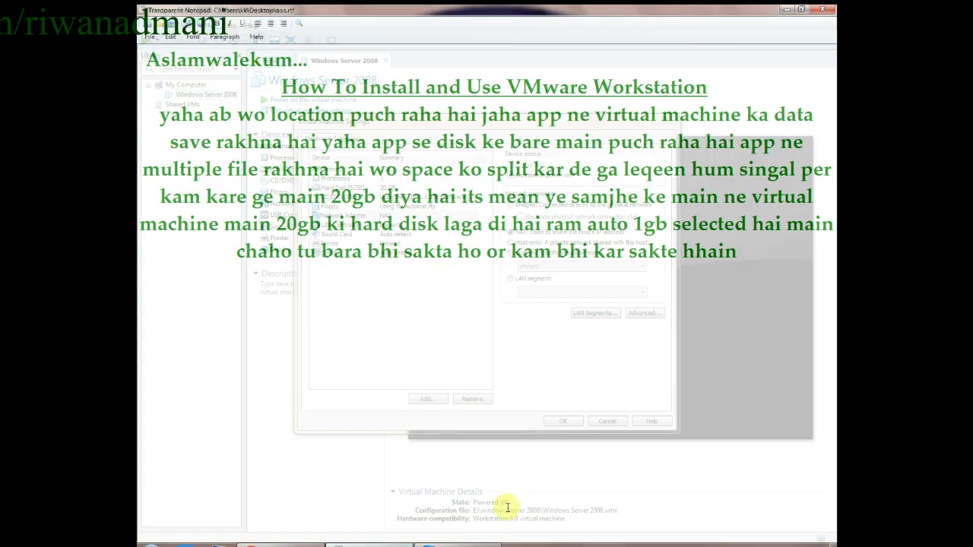
type("ager app nat")
key("BackSpace")
key("BackSpace")
type("NAT")
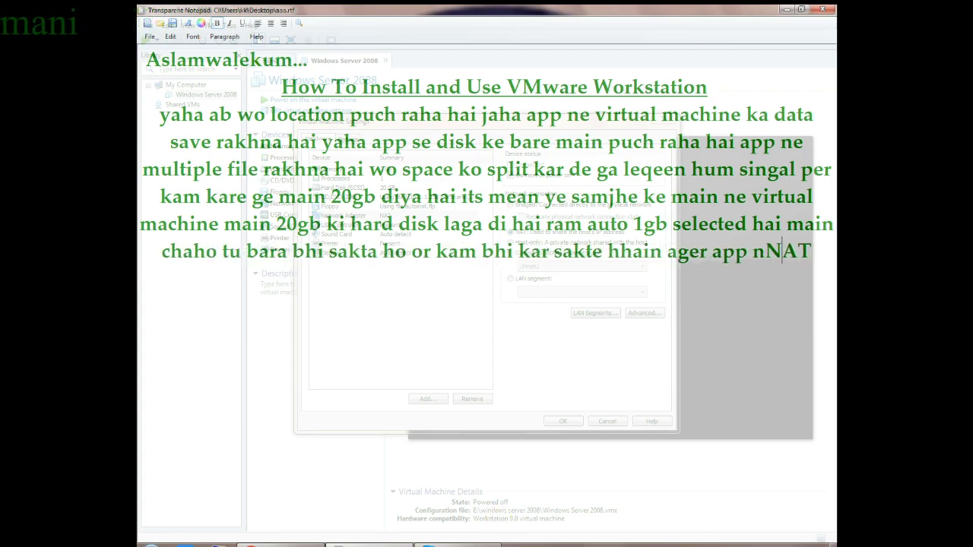
key("Delete")
key("Right")
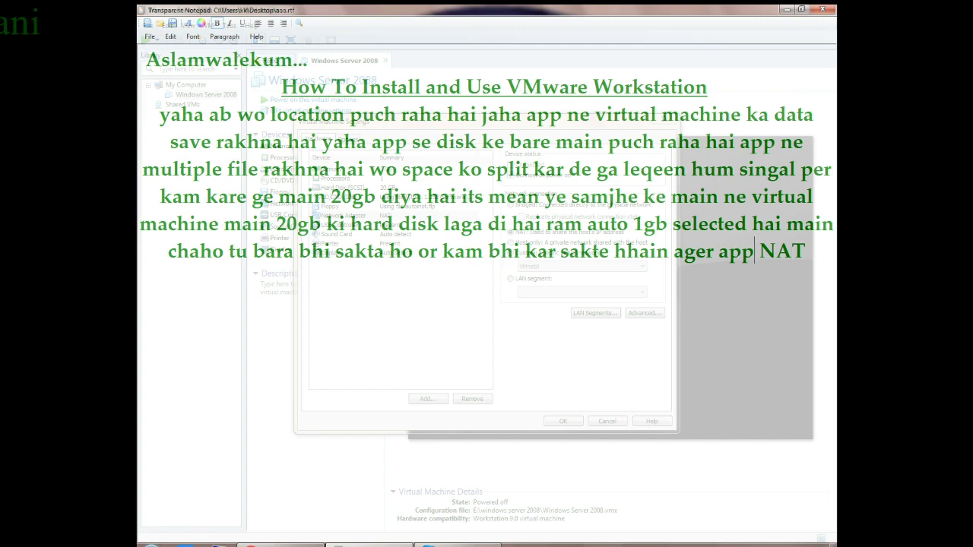
type("lan ki set ")
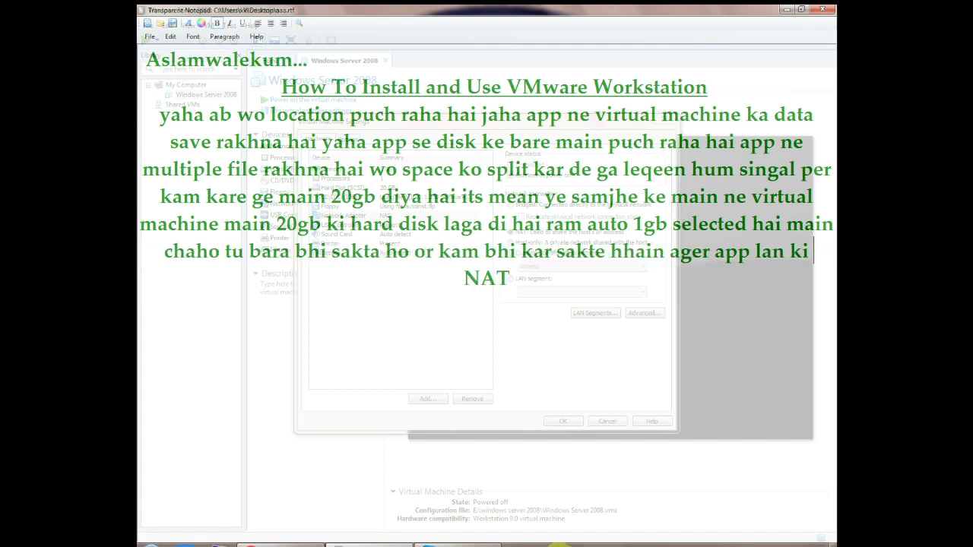
type("ting")
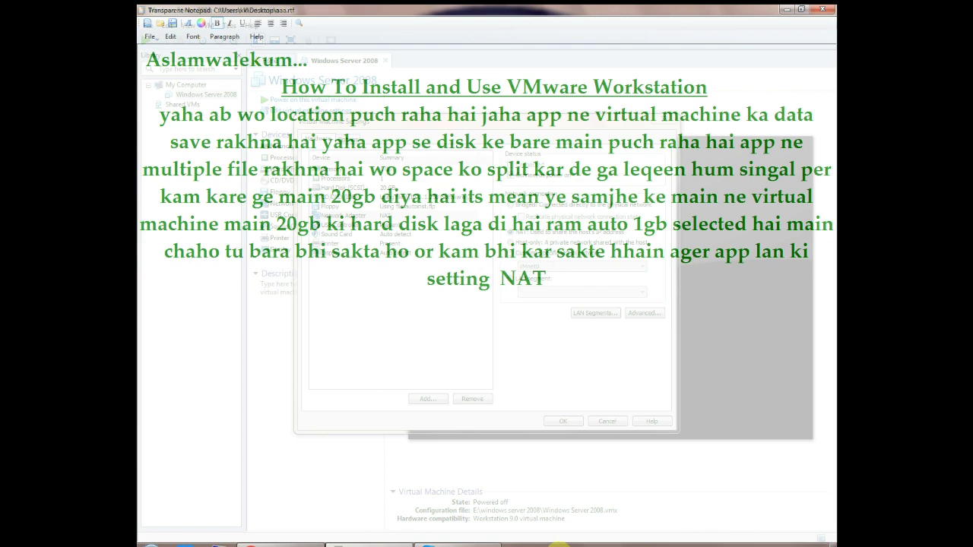
Continue the NAT note with "per rakhe ge tu ye app ke system se network share ho"
type("rakhe ge tu ye")
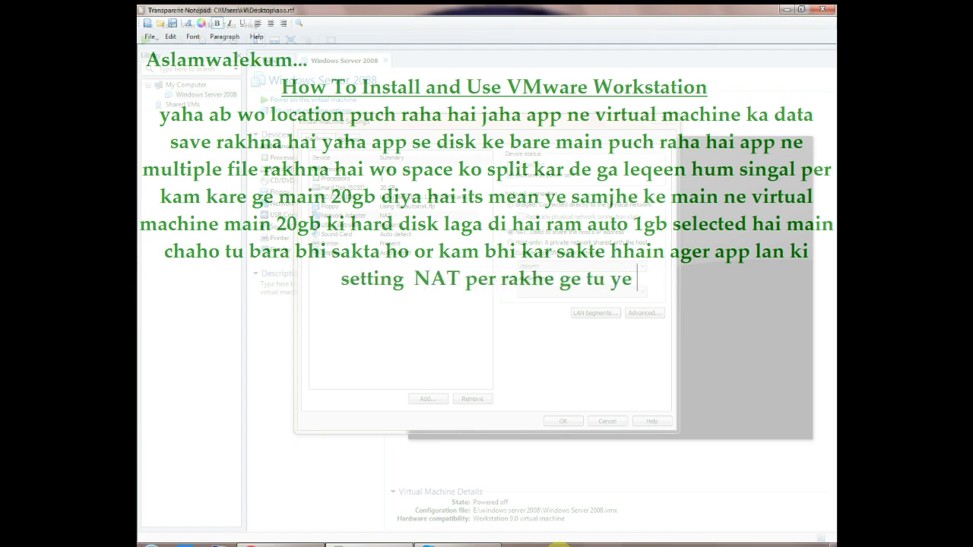
type("app ke s")
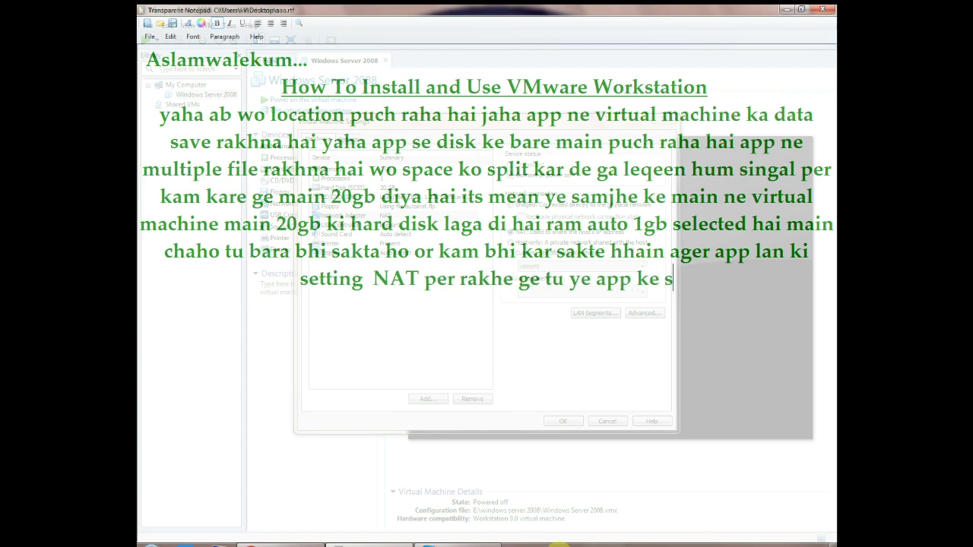
type("ystem se n")
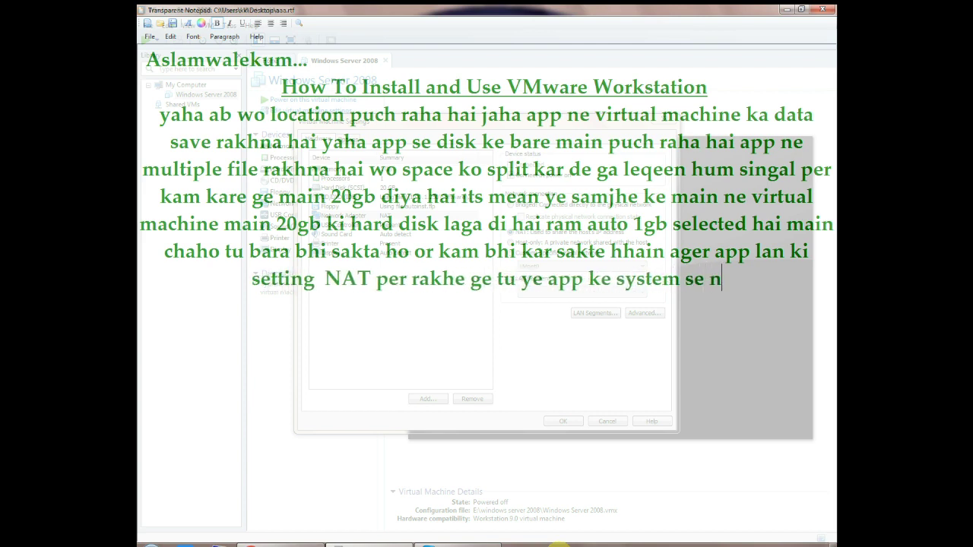
type("et shar eho")
key("BackSpace")
key("BackSpace")
key("BackSpace")
key("BackSpace")
key("BackSpace")
key("BackSpace")
key("BackSpace")
key("BackSpace")
key("BackSpace")
key("BackSpace")
key("BackSpace")
key("BackSpace")
type("network sys")
key("BackSpace")
key("BackSpace")
type("hare ho ")
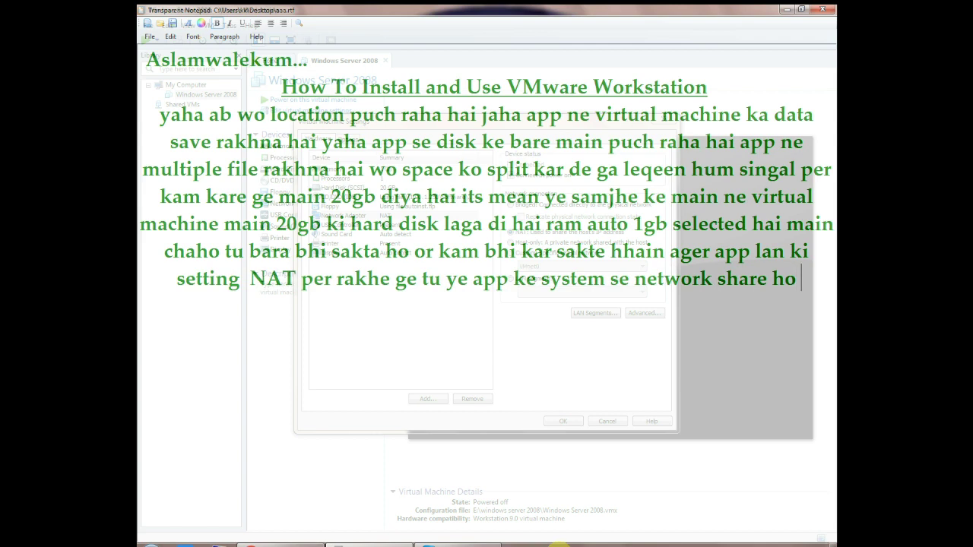
Append "or ye app ke phisycaly network se alag hoga ager app chahte hain ye virtual" to the paragraph
type("or ye app ke")
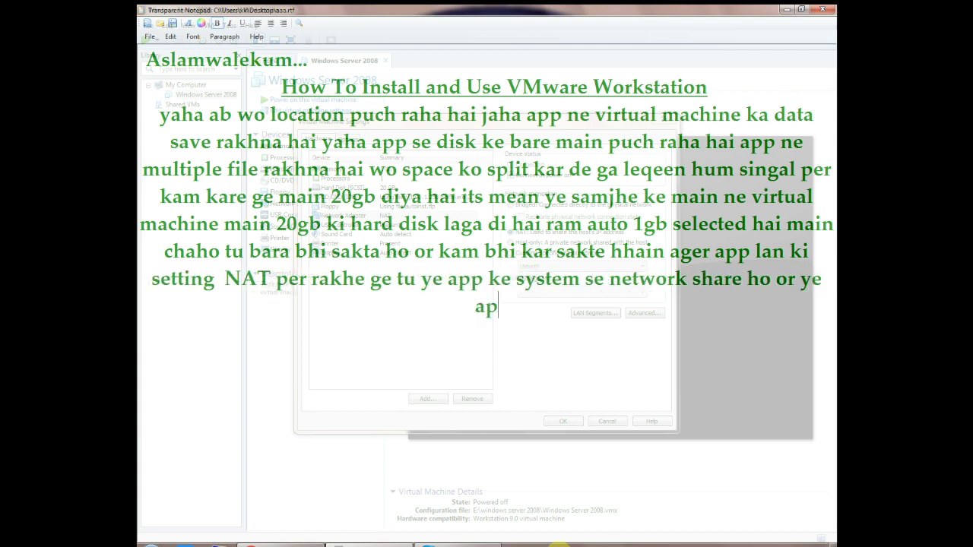
type(" phisi")
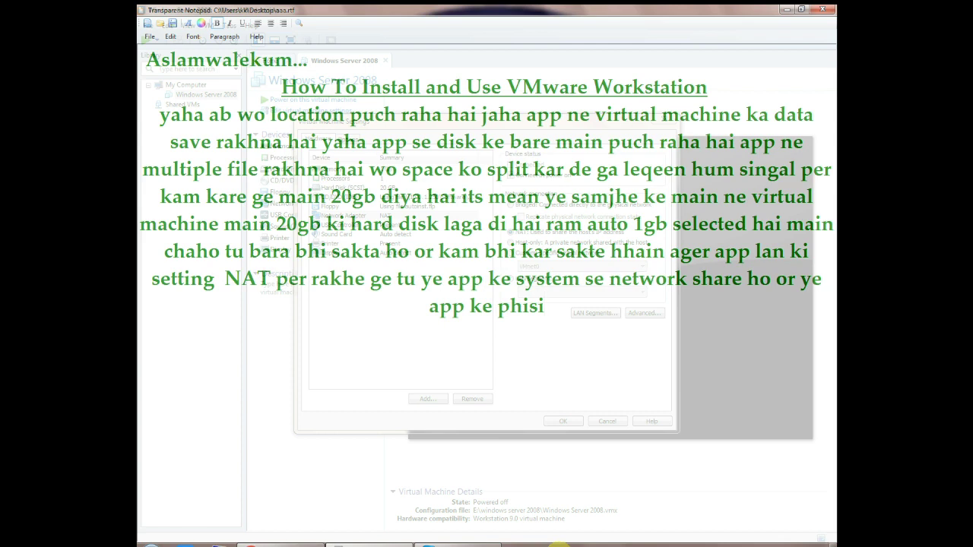
key("BackSpace")
type("y")
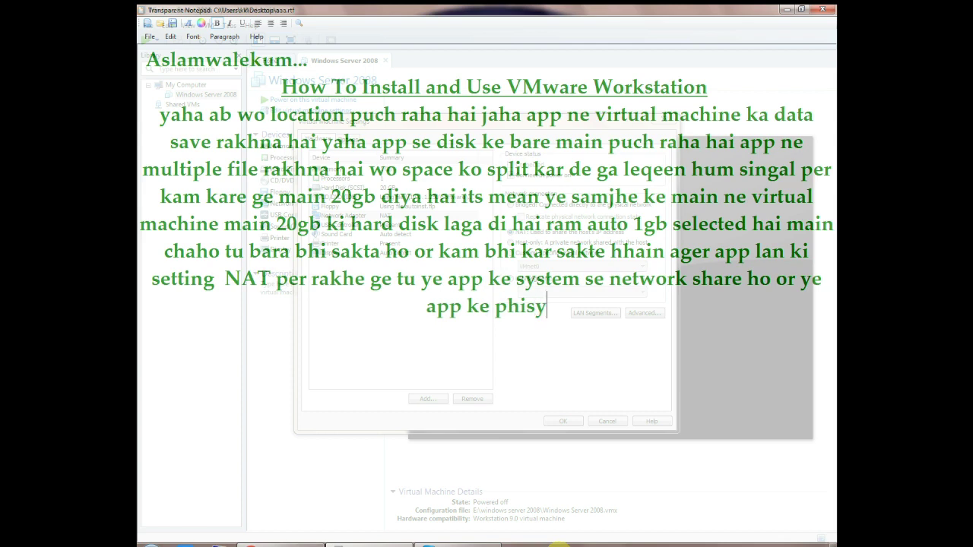
type("call")
key("BackSpace")
type("y network se alag hoga ager app chahte hain ye virtual ")
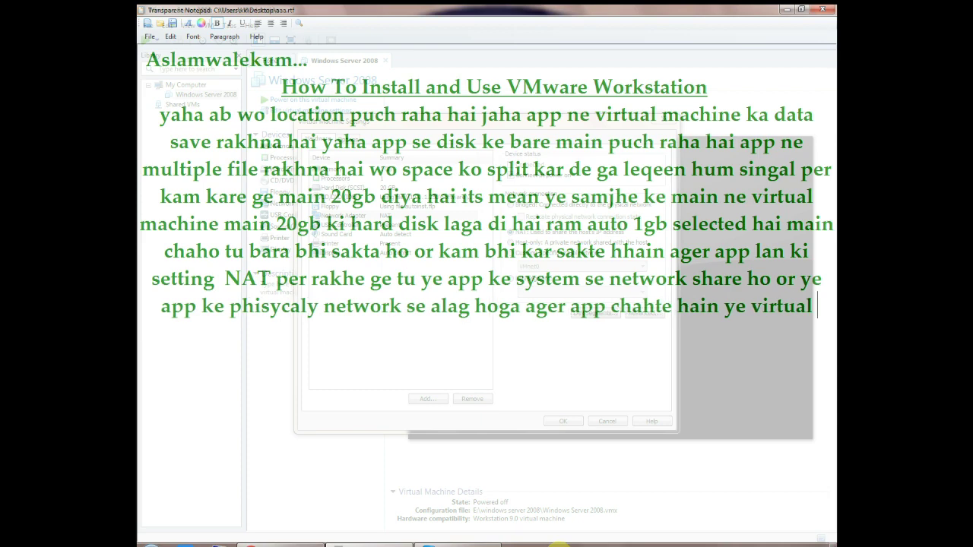
Complete the sentence with "machine ka network bhi mere system ke network jesa ho tu app phisycaly per click kar den ge ..."
type("machine ka network bhi mere syst")
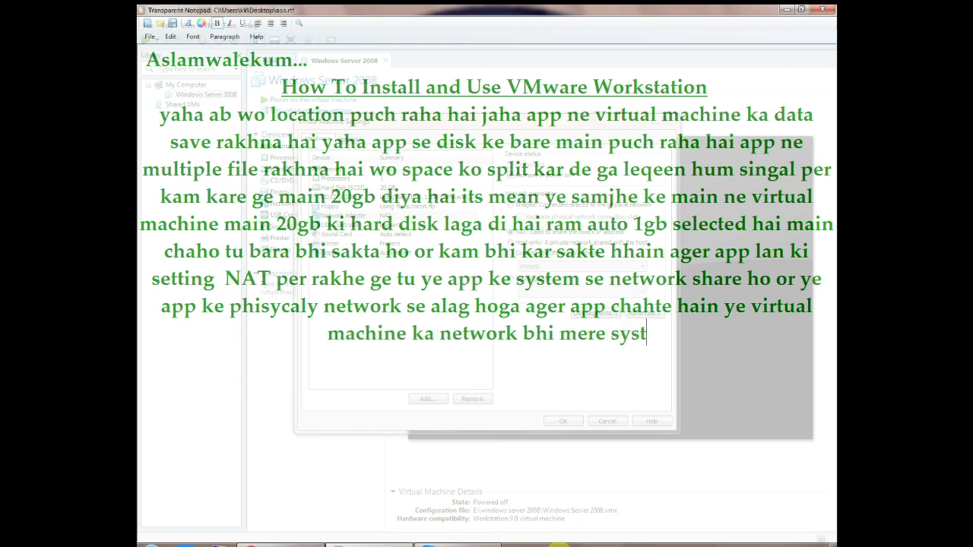
type("em ke network ")
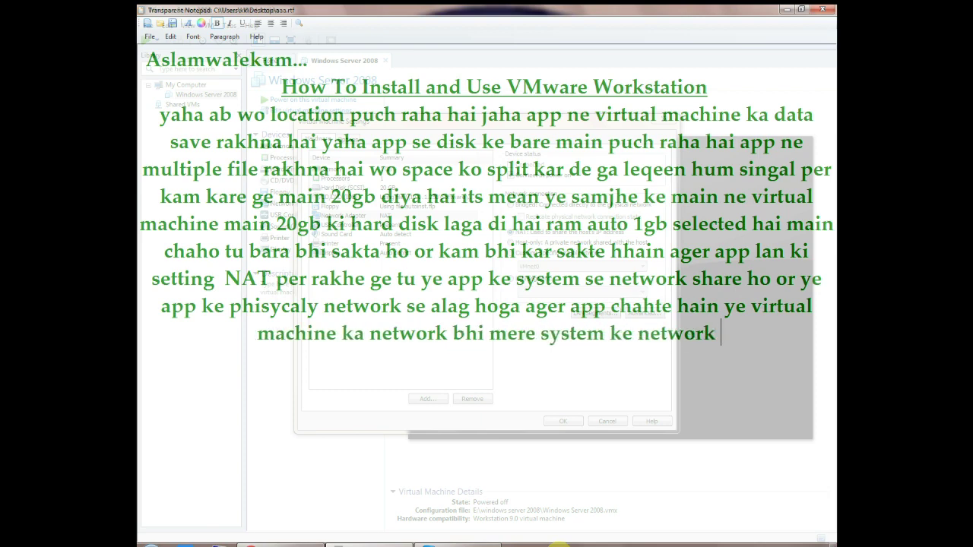
type("jesa ho tu app")
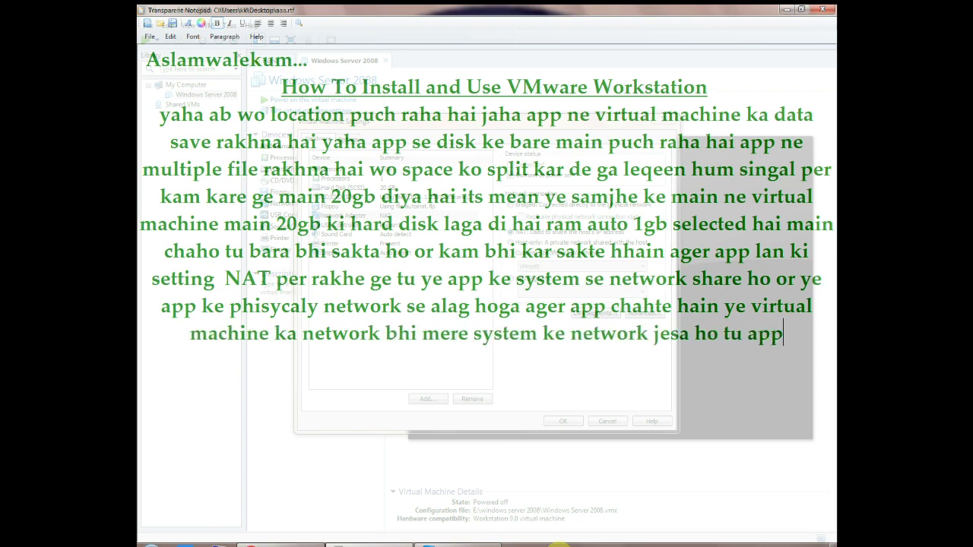
type(" ph")
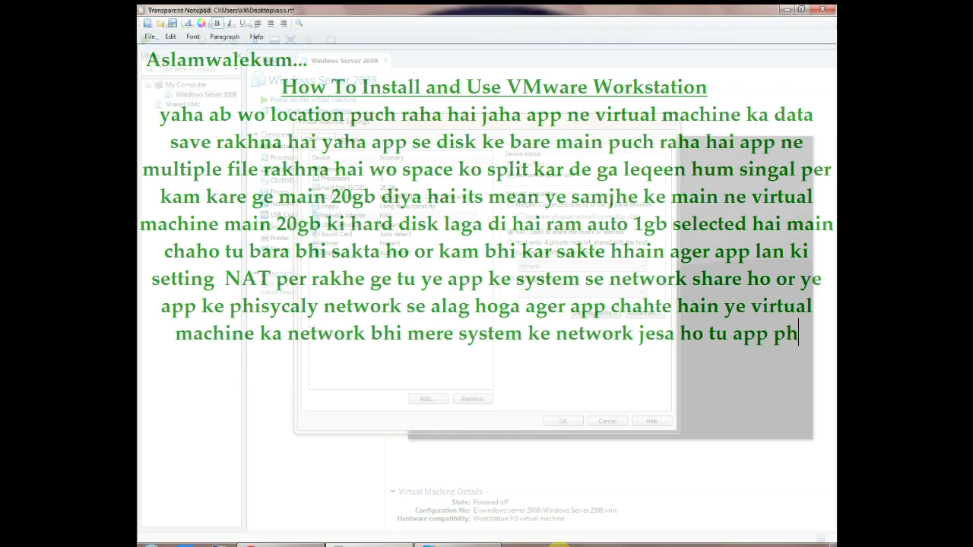
type("isycal")
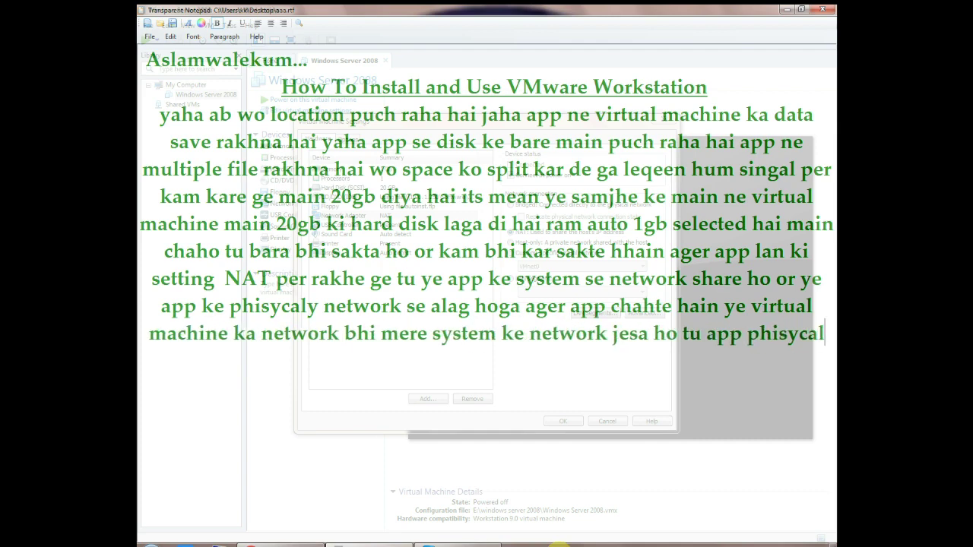
type("y per click kar ")
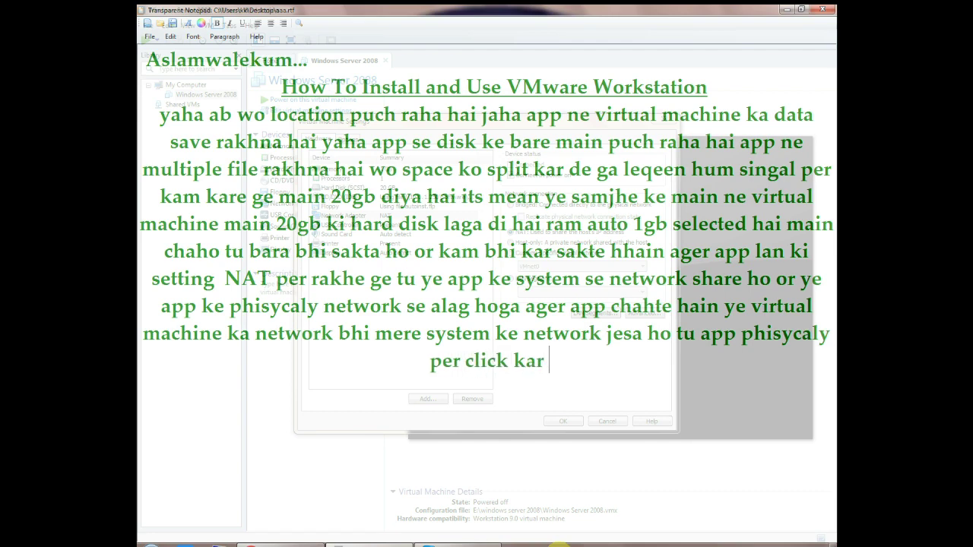
type("den ge")
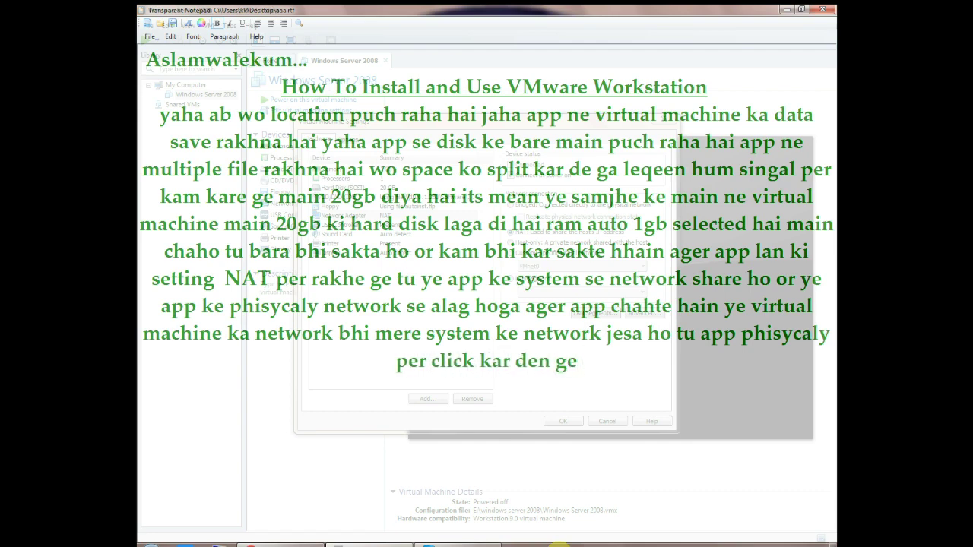
type(" ...")
Switch to VMware Workstation and select the Host-only network connection for the virtual machine's network adapter
left_click(560, 546)
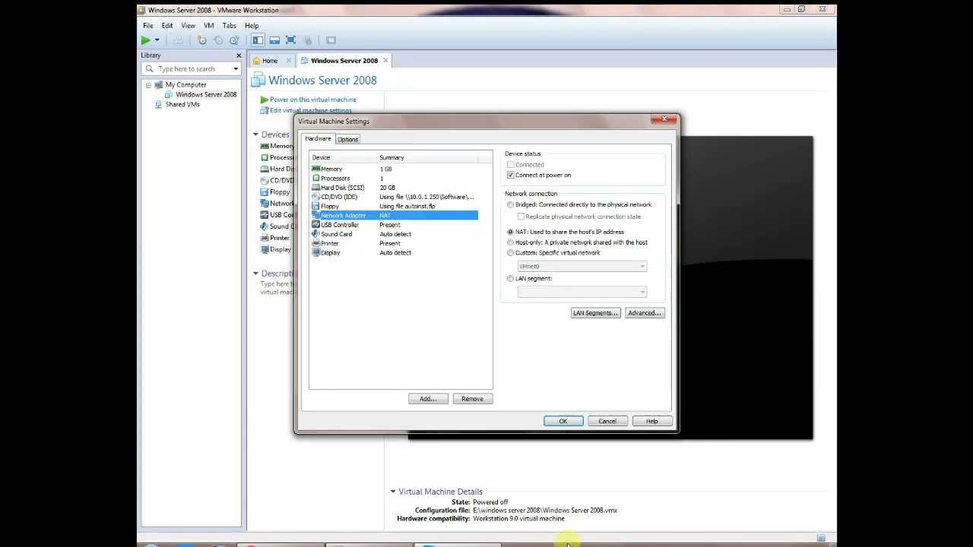
left_click(591, 244)
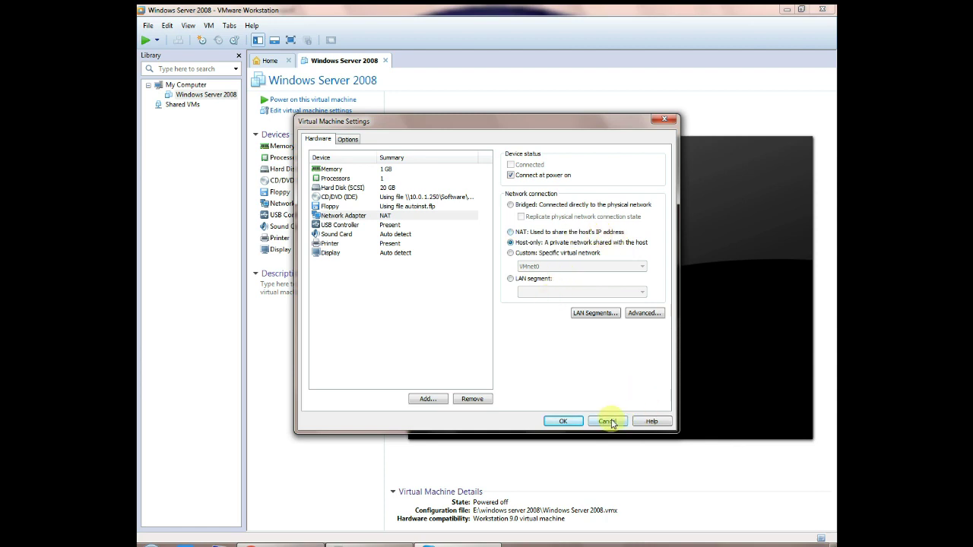
Switch to Transparent Notepad and append "its mean Host only" to the end of the network note
left_click(427, 545)
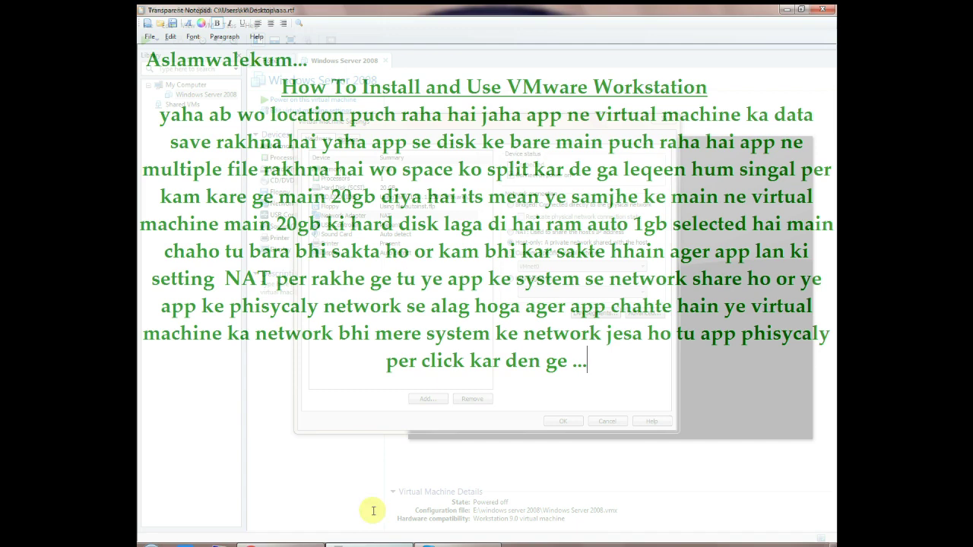
type("i")
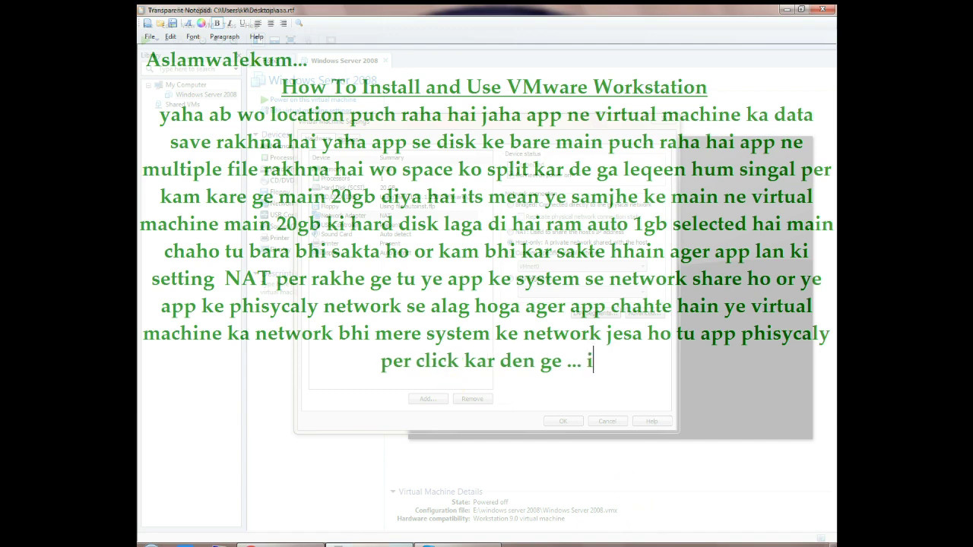
type("ts mean ")
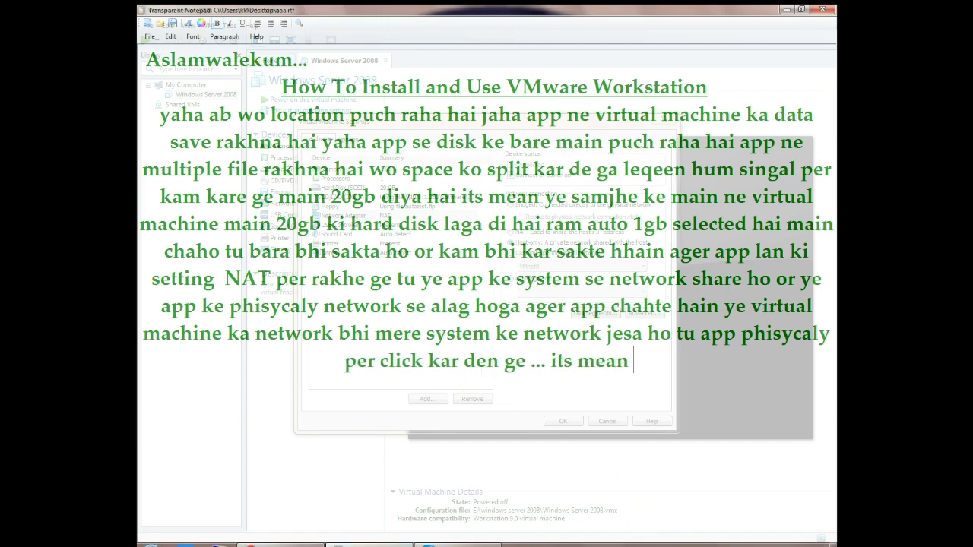
type("Host only")
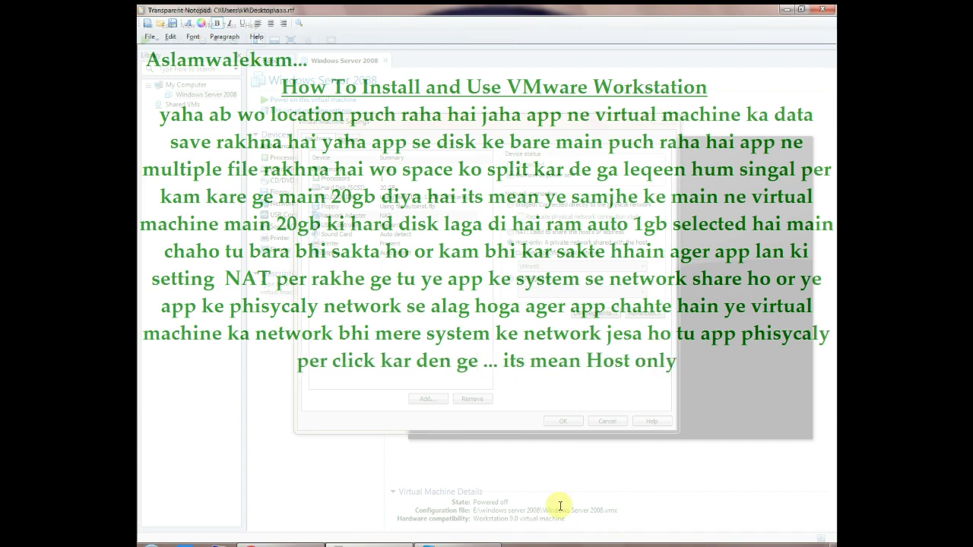
Return to VMware Workstation, review the USB controller, sound card, printer and display settings, and save the virtual machine settings with the Host-only network adapter
left_click(398, 545)
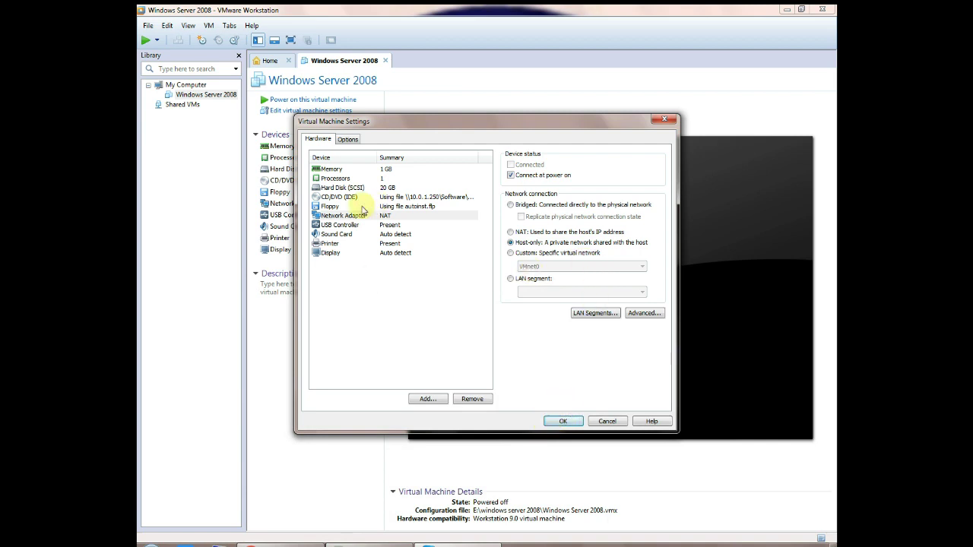
left_click(332, 226)
left_click(327, 235)
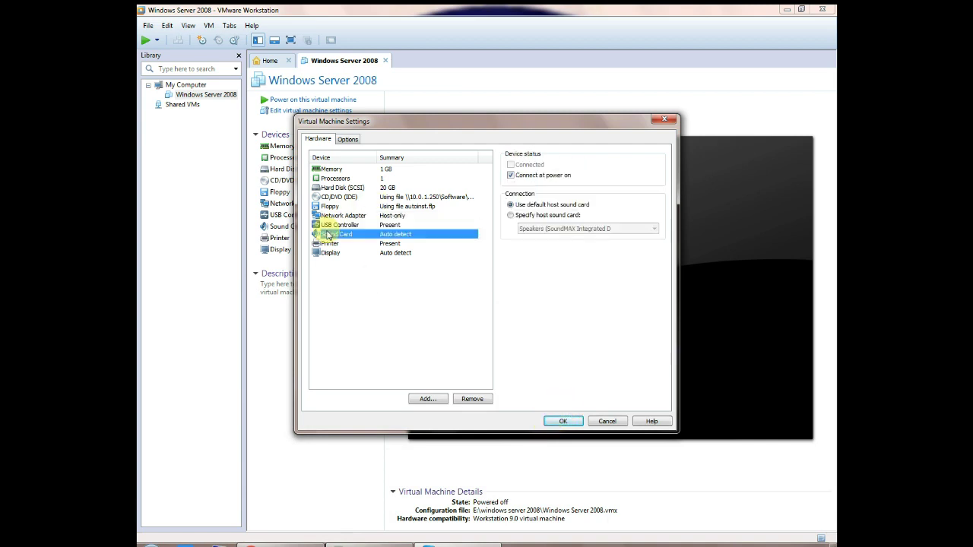
left_click(327, 244)
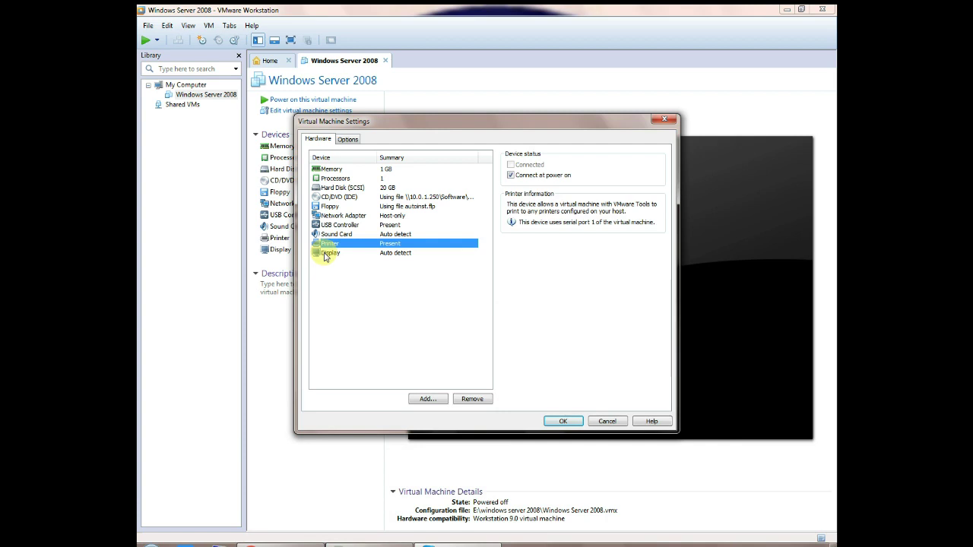
left_click(325, 254)
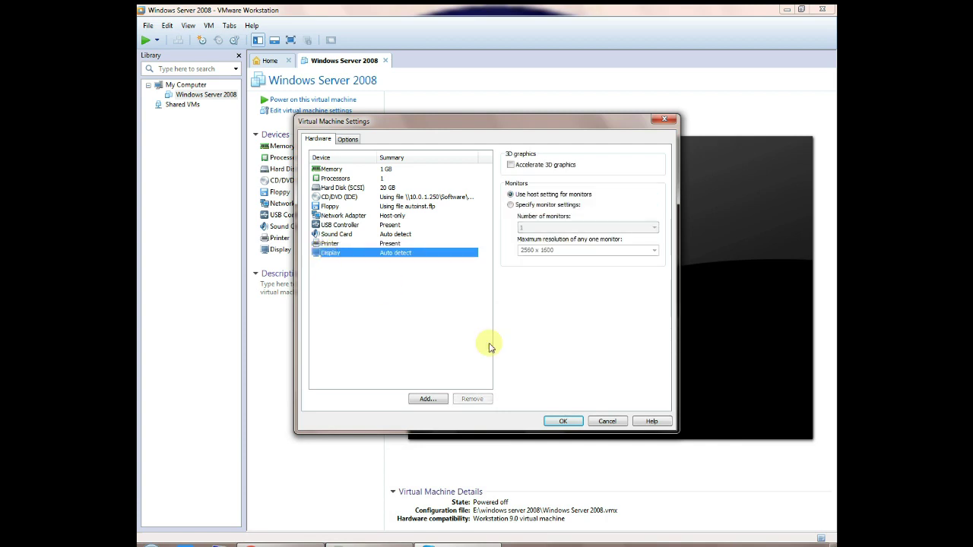
left_click(563, 423)
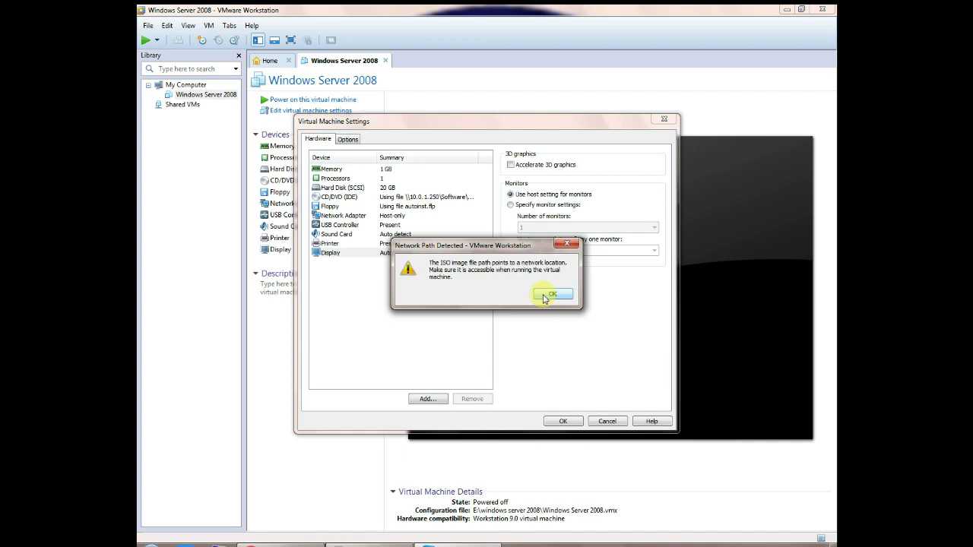
left_click(545, 297)
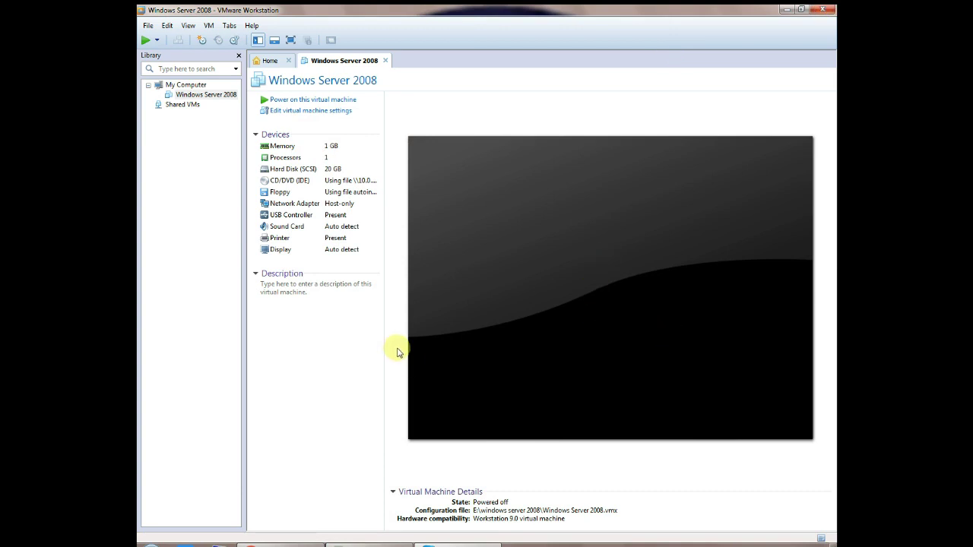
Check the CD/DVD drive's ISO image setting, accept it and power on the Windows Server 2008 virtual machine
left_click(355, 182)
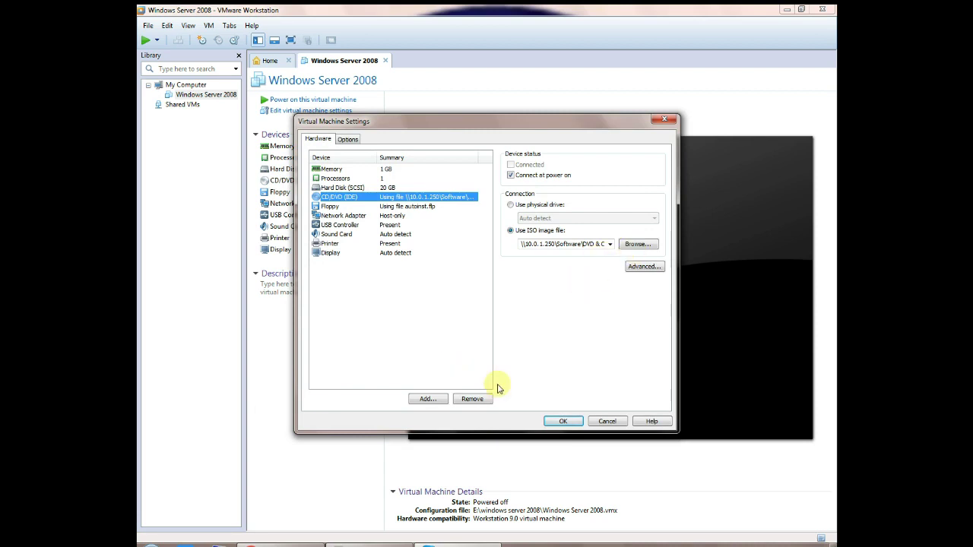
left_click(562, 422)
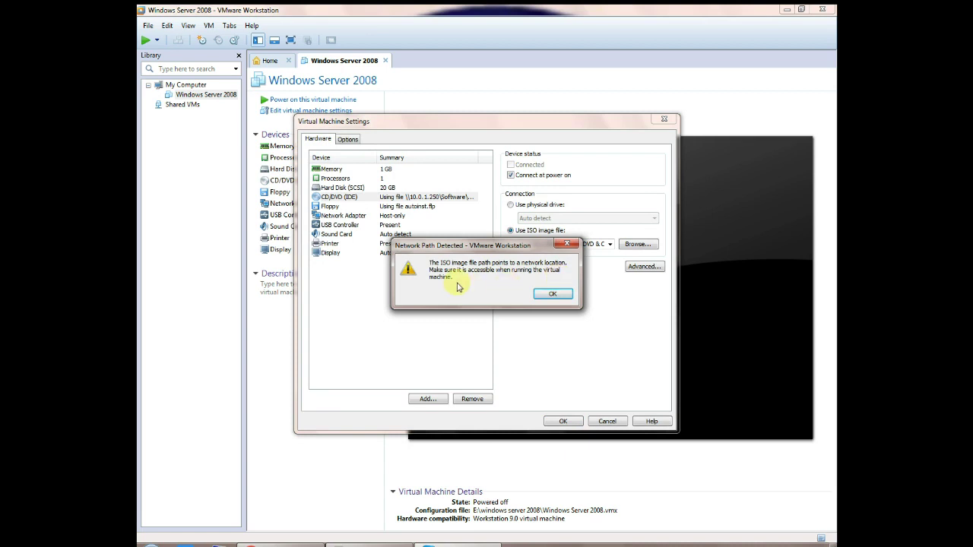
left_click(554, 295)
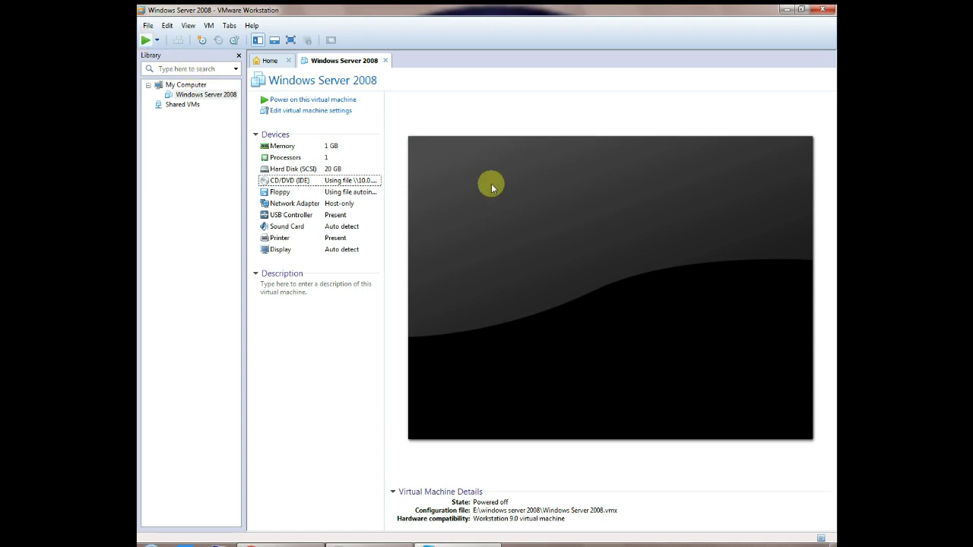
left_click(471, 191)
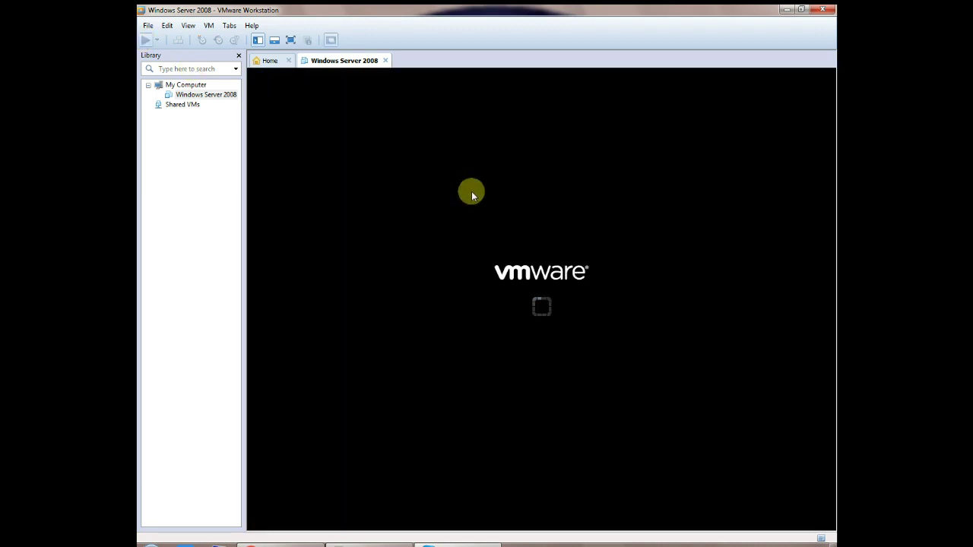
Switch to Transparent Notepad and append "ab hum installation start kar rahe hain virtural machine on kar" to the paragraph
left_click(382, 545)
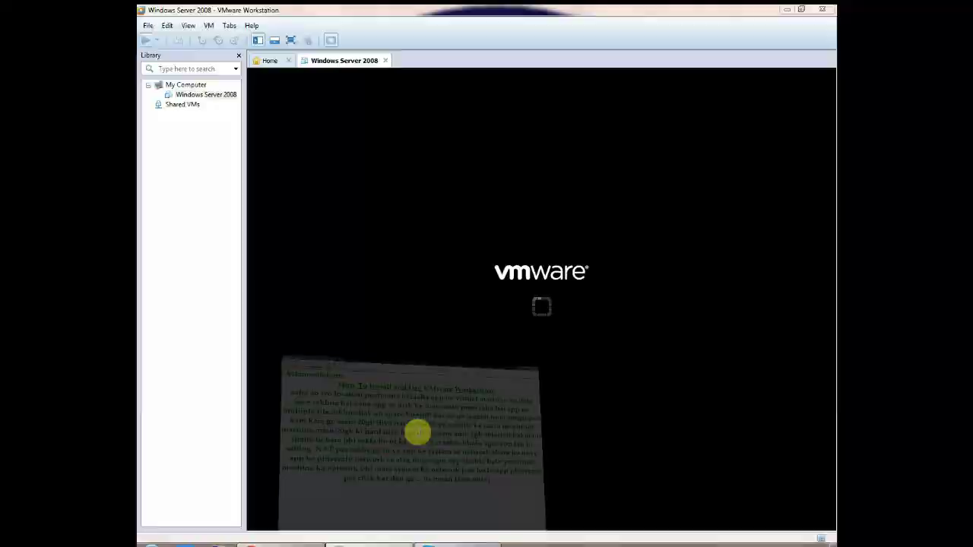
type("ab hum installation")
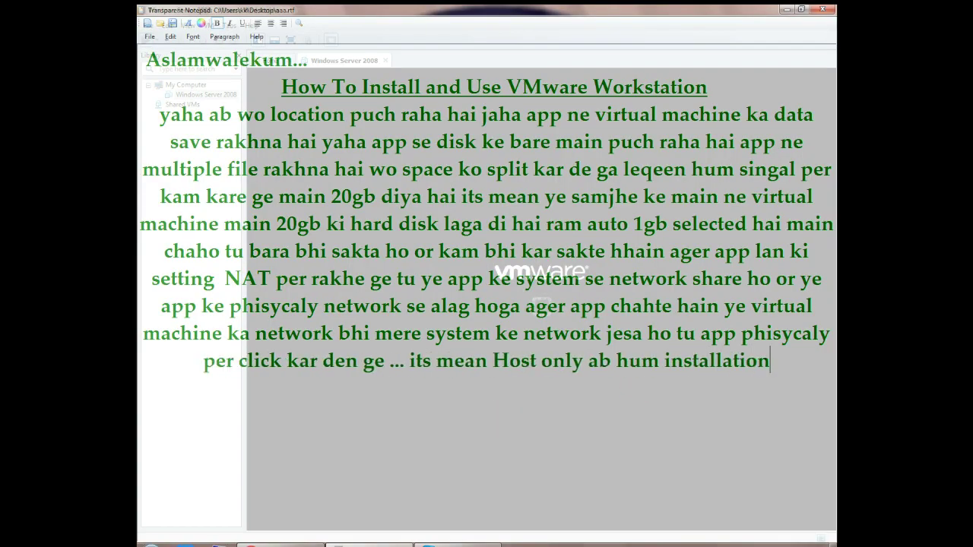
type(" start kar rahe h")
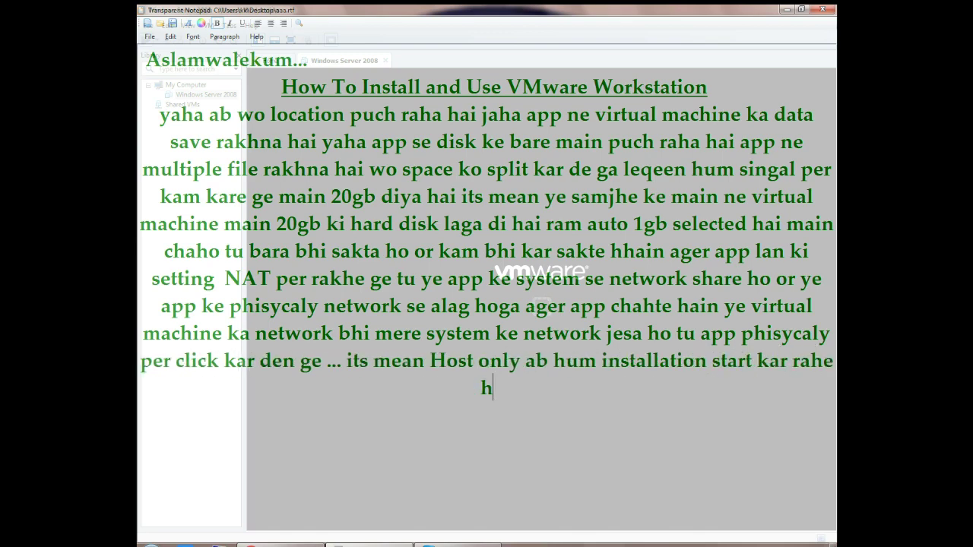
type("ain virtura")
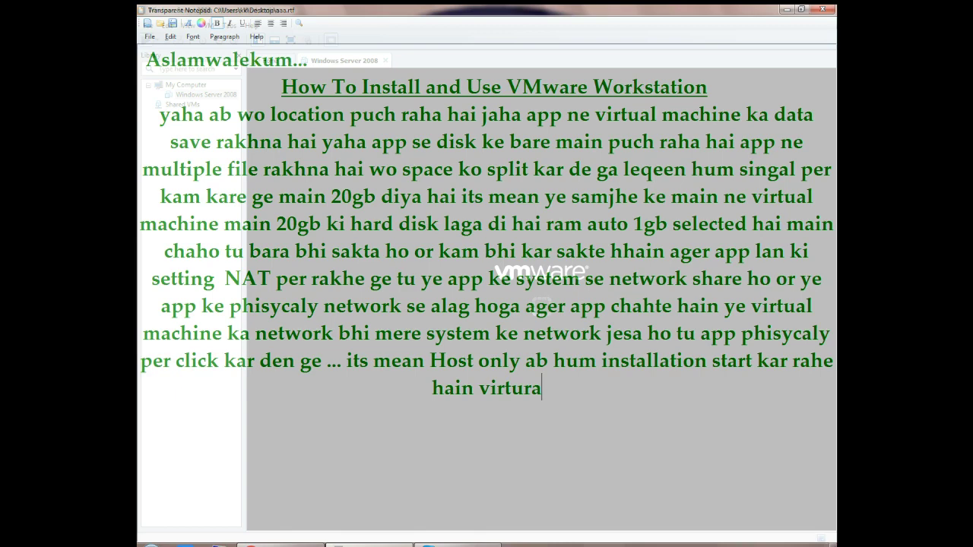
type("l machine on kar ")
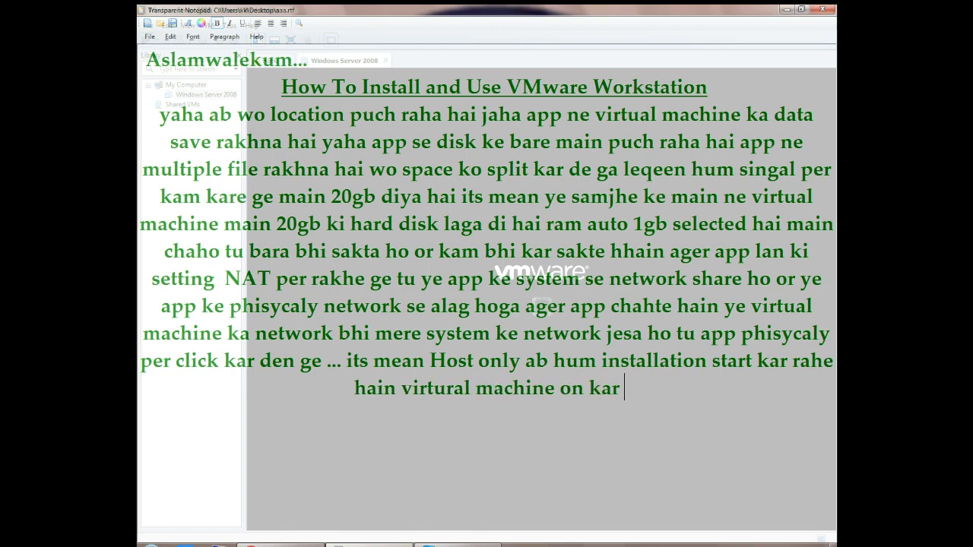
Continue the installation note with "di hai aye dekhte hain sath main windows server 200"
type("di hai aye dekh")
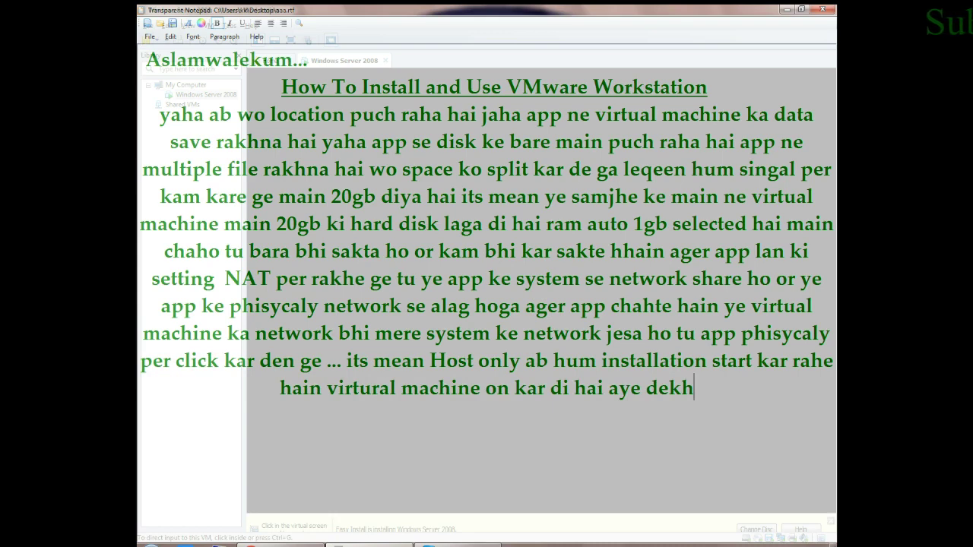
type("te hain sath main w")
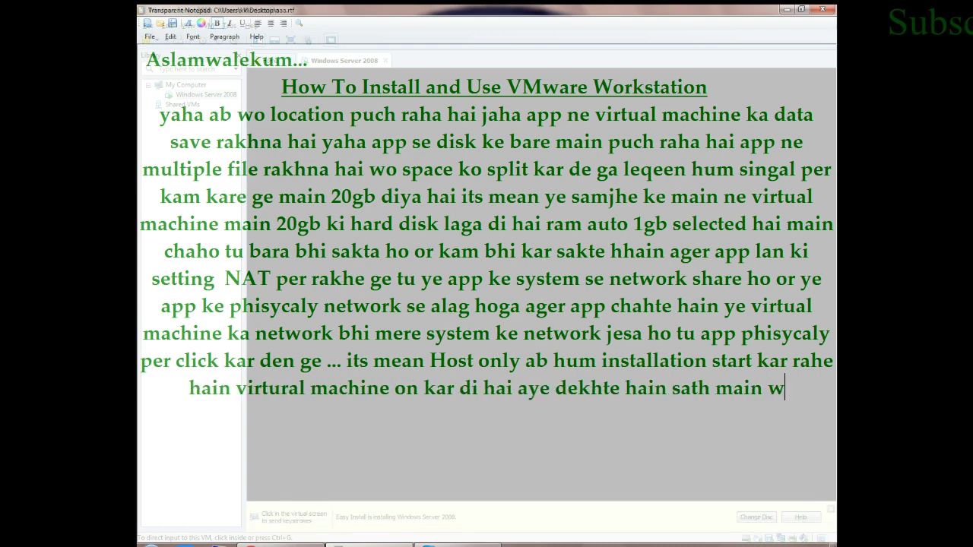
type("indows se")
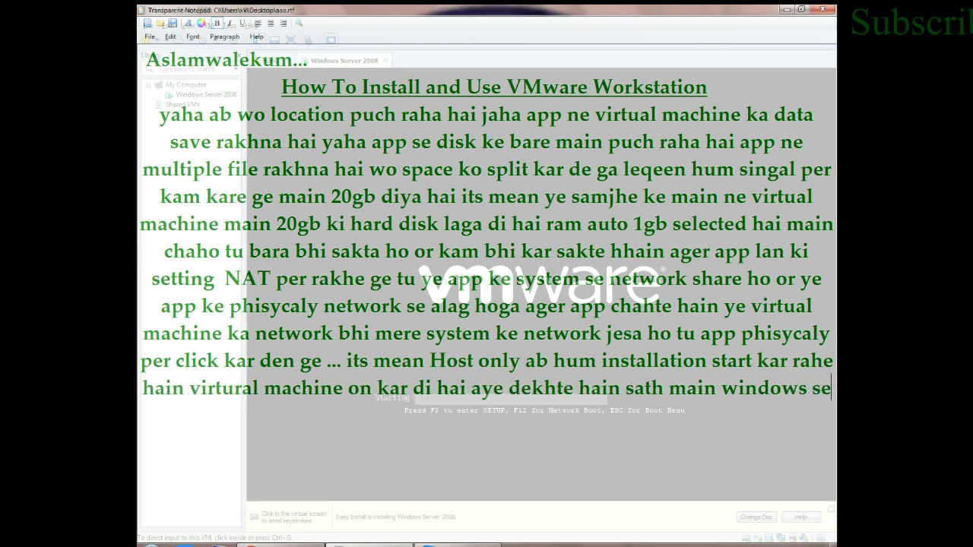
type("rver 200")
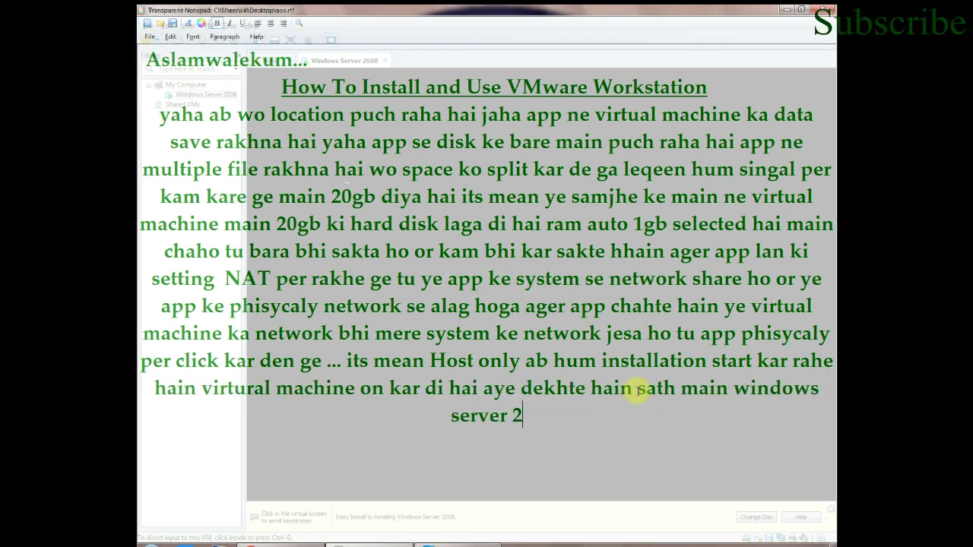
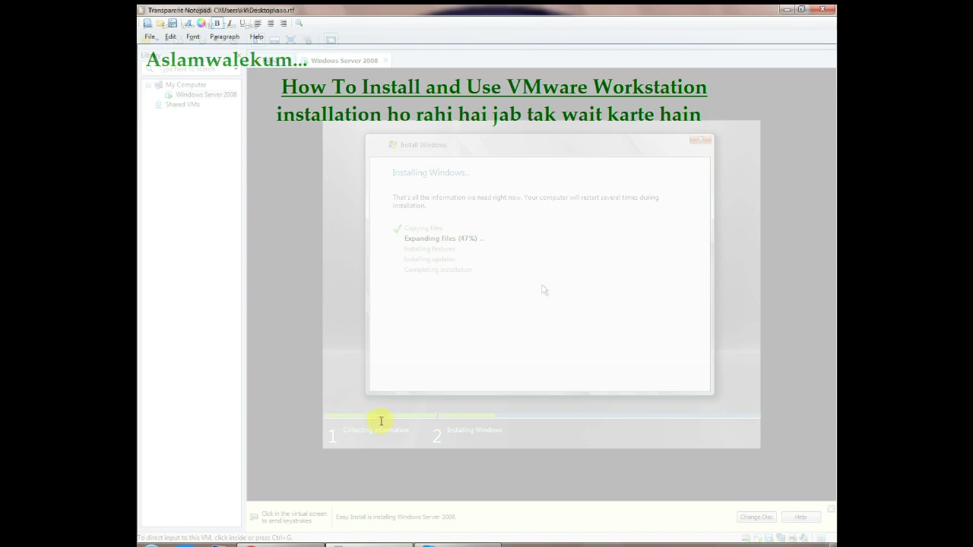
Switch to VMware Workstation and restart the virtual machine immediately to continue the Windows installation
left_click(380, 545)
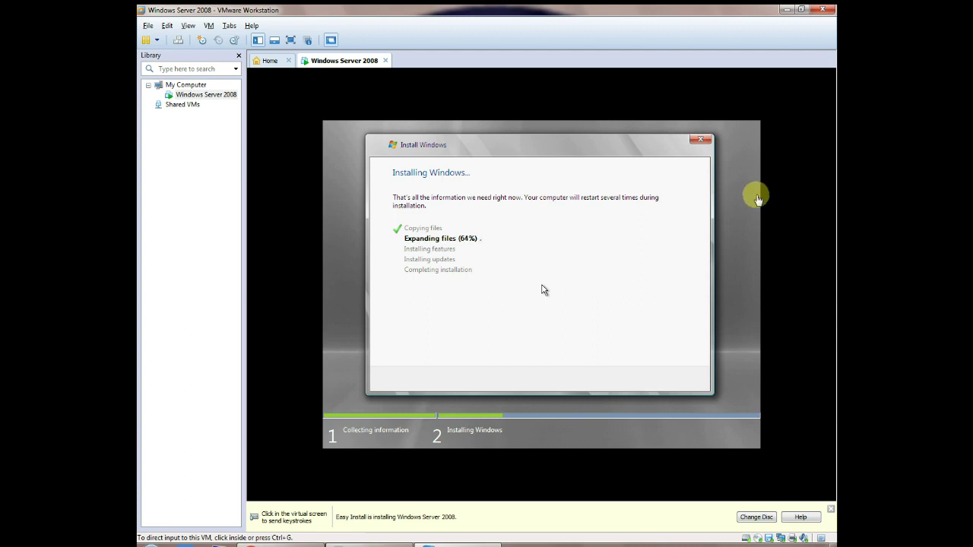
left_click(783, 9)
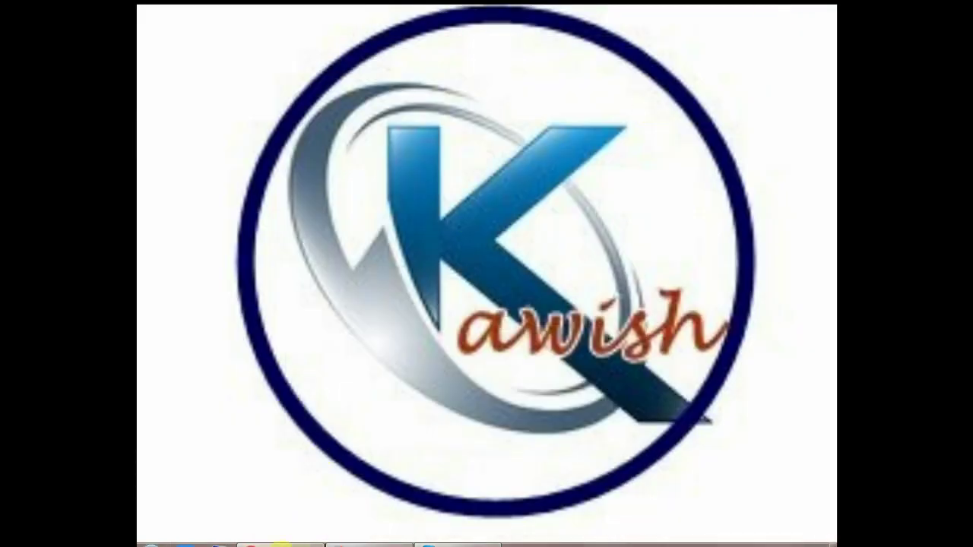
mouse_move(281, 545)
left_click(458, 545)
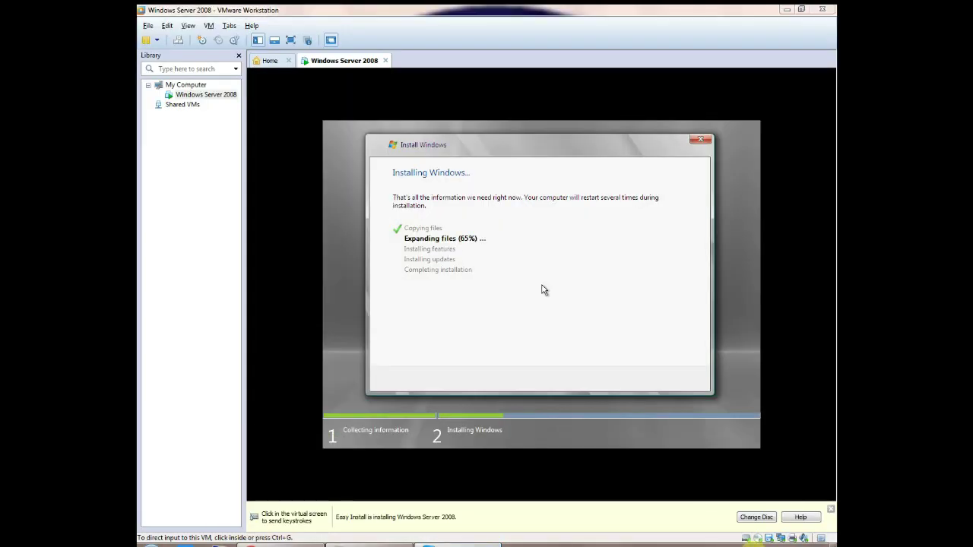
left_click(755, 544)
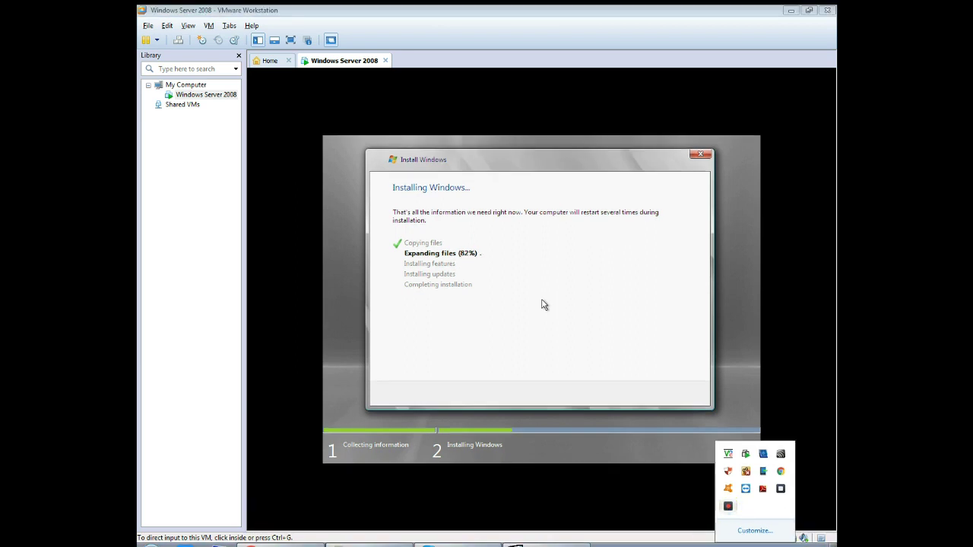
left_click(685, 546)
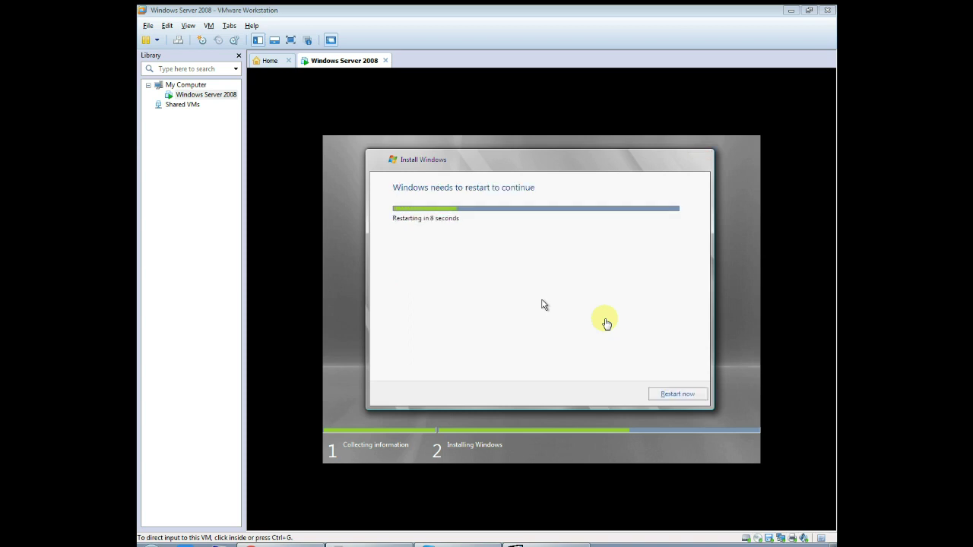
left_click(686, 396)
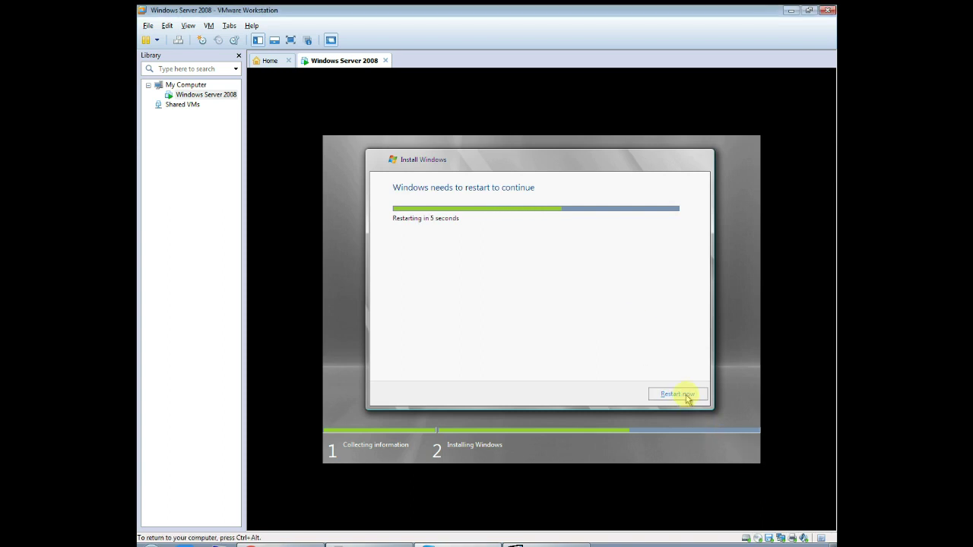
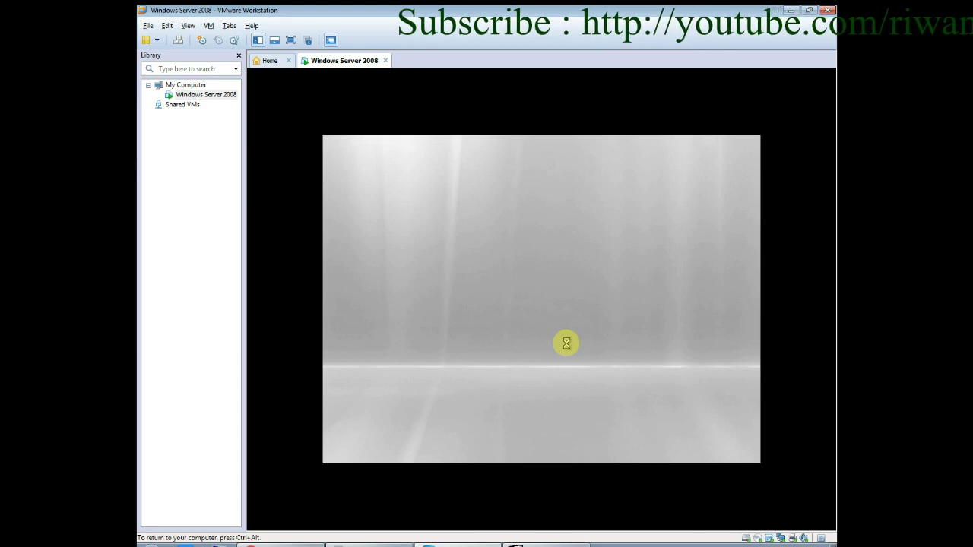
Release the pointer from the virtual machine, restore the VMware window, hide the host's desktop icons and maximize the window again
key("ctrl+alt")
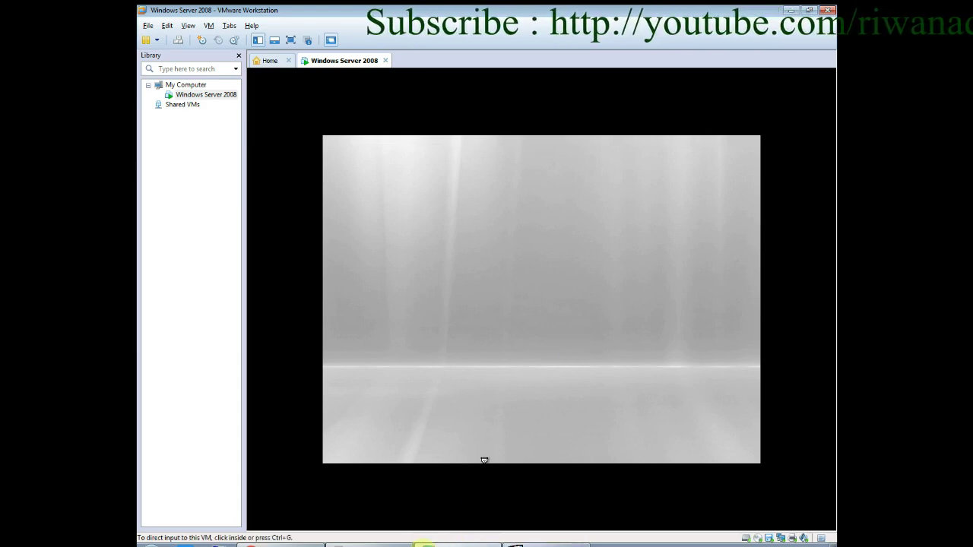
mouse_move(455, 542)
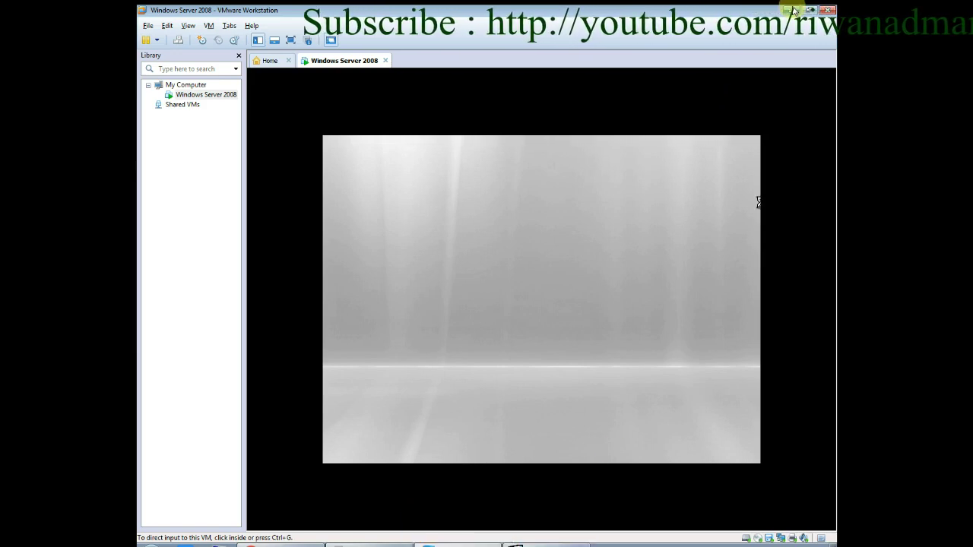
double_click(757, 14)
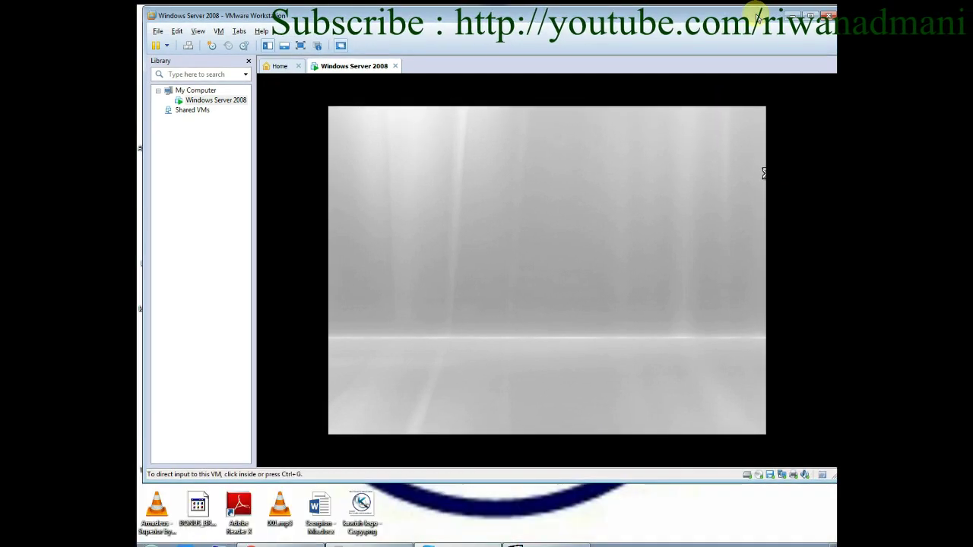
right_click(746, 10)
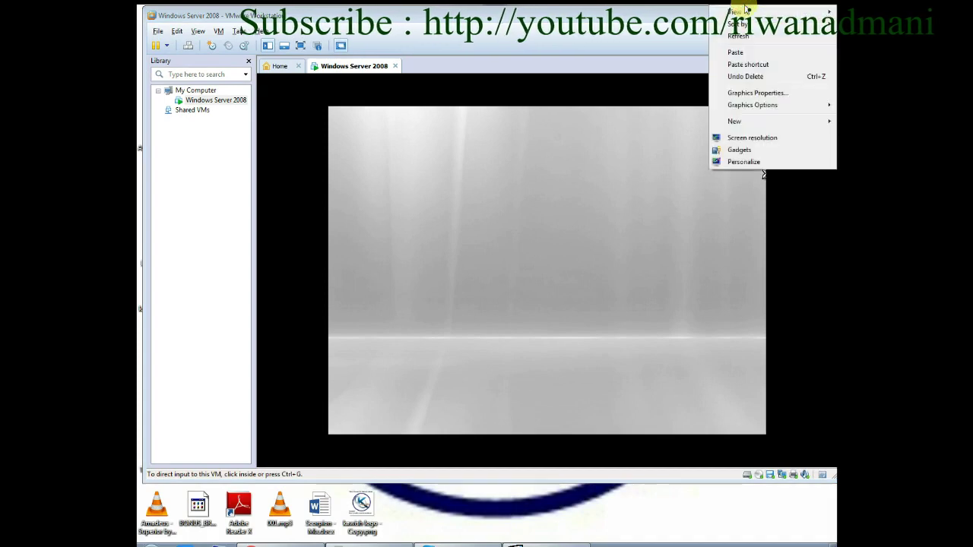
mouse_move(741, 12)
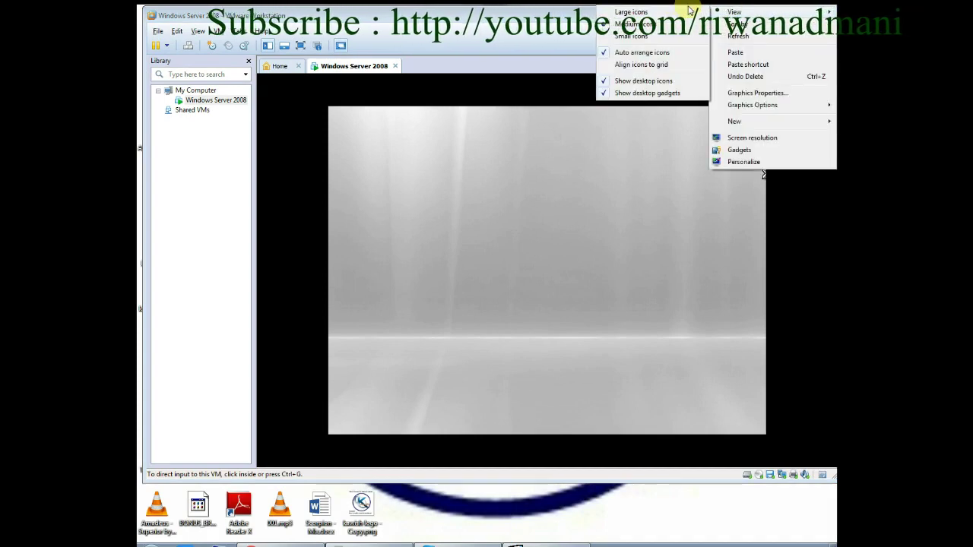
left_click(645, 81)
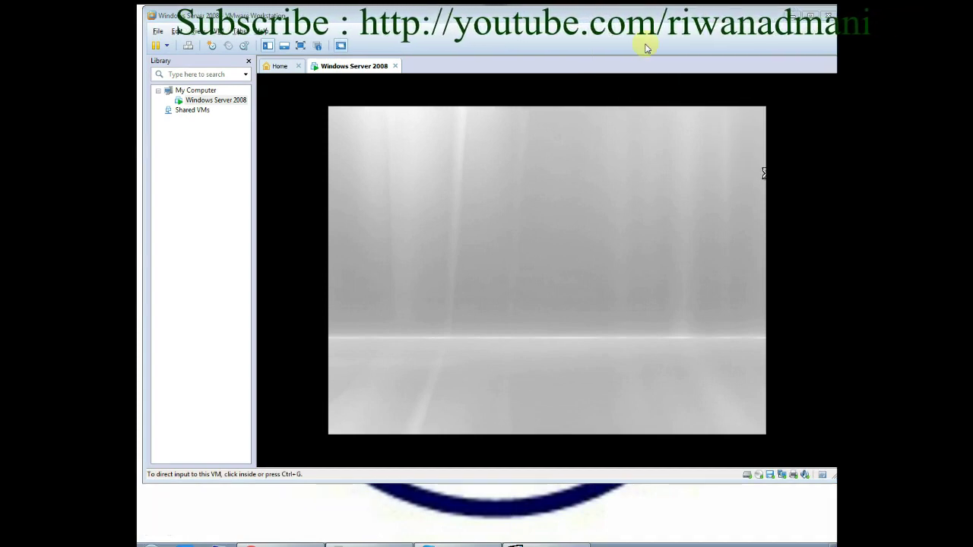
double_click(645, 15)
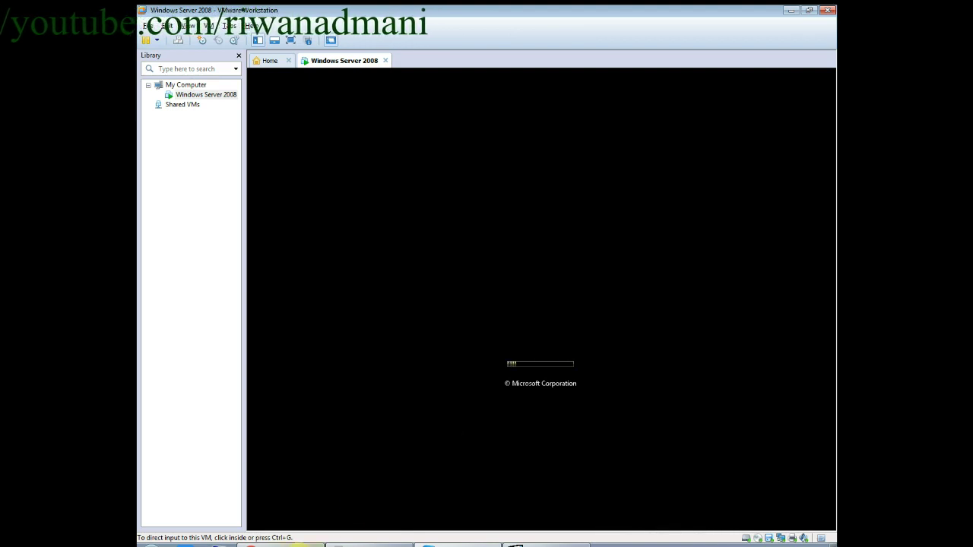
Switch to Transparent Notepad and append "jee tu humhari installation complete ho gai hai ab main is main app ko visit karwa deta hon"
left_click(370, 545)
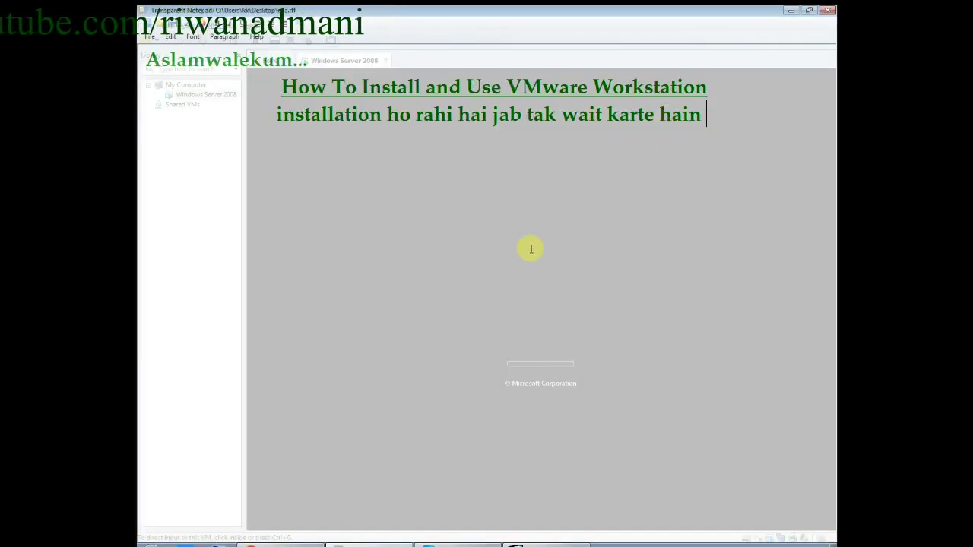
type("jee tu humhari installation complete ho gai hai ")
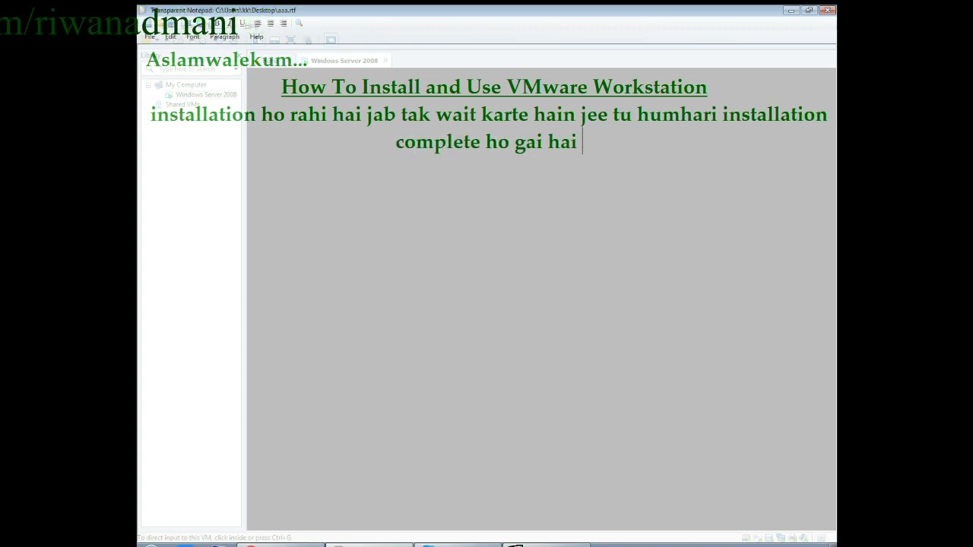
type("ab main is main")
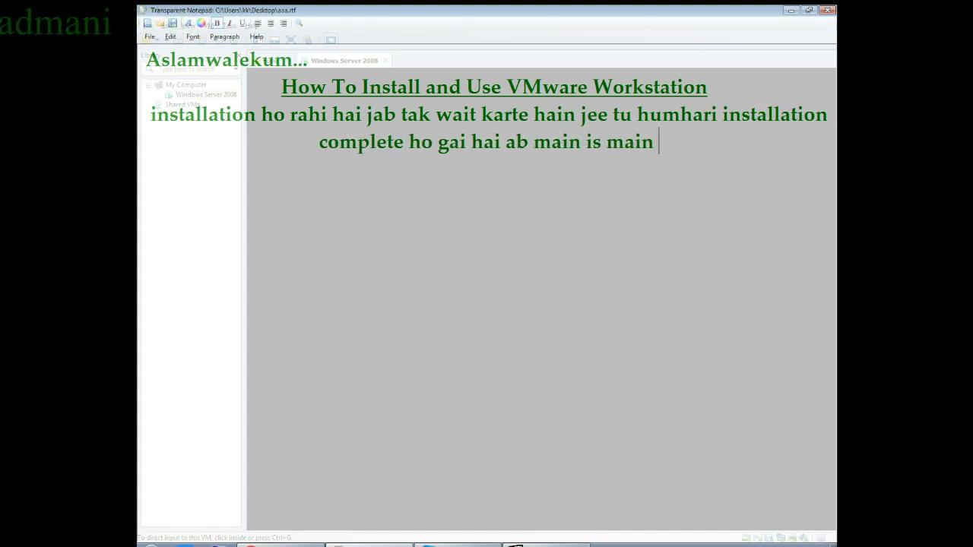
type(" app ko ")
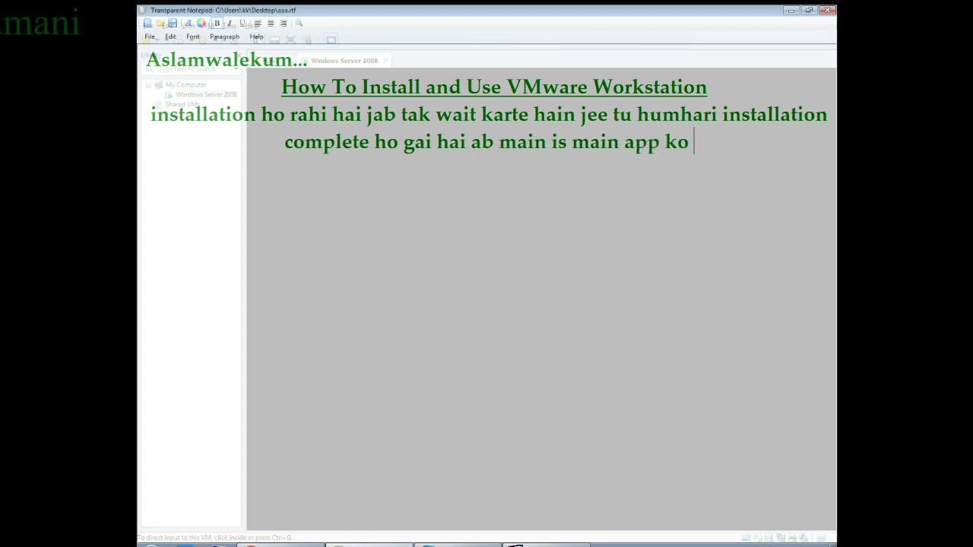
type("visit")
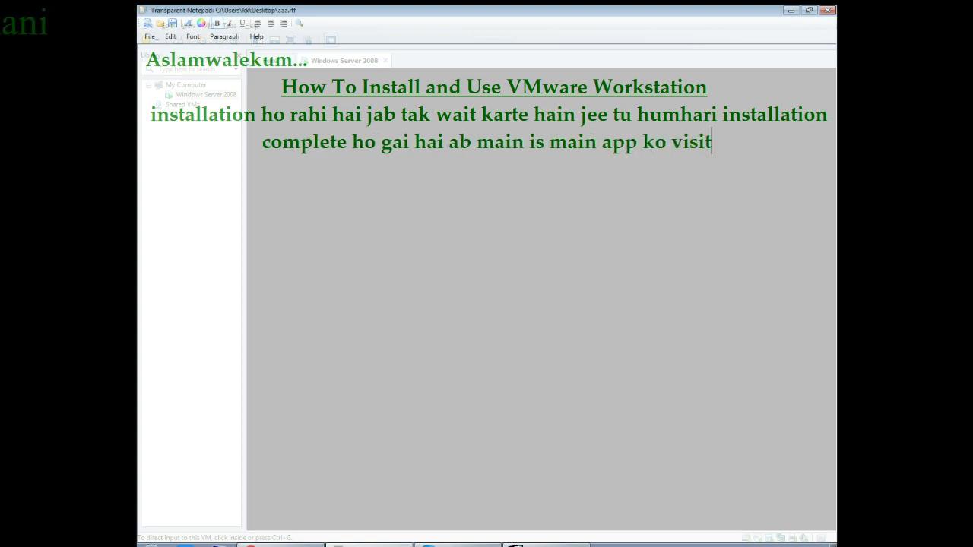
type(" karwa ")
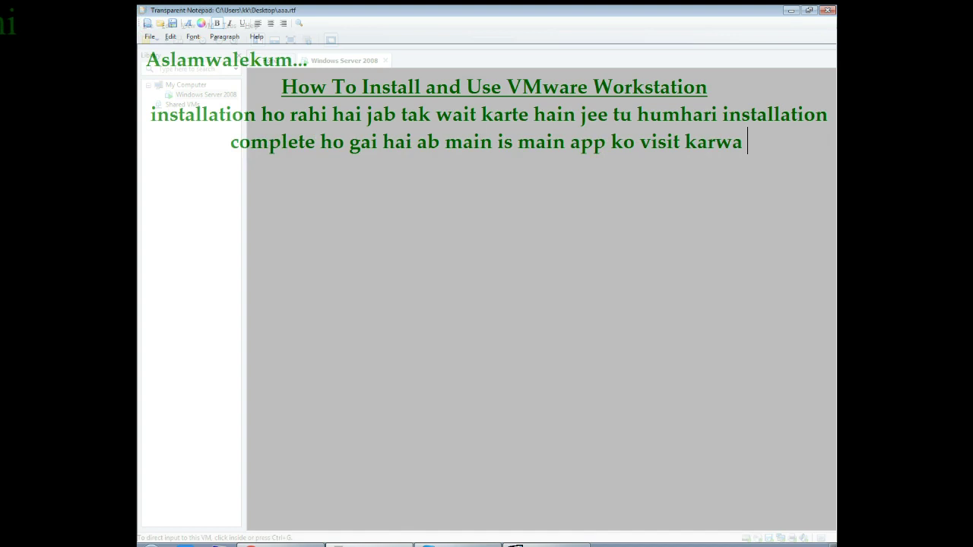
type("deta hon")
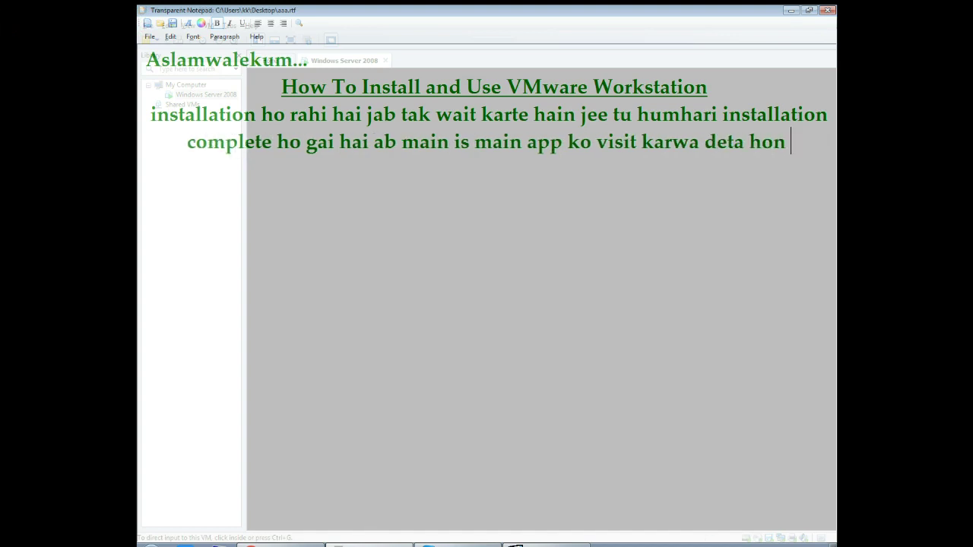
Continue the note with "or network bhi check karwa deta hon ...."
type(" or ")
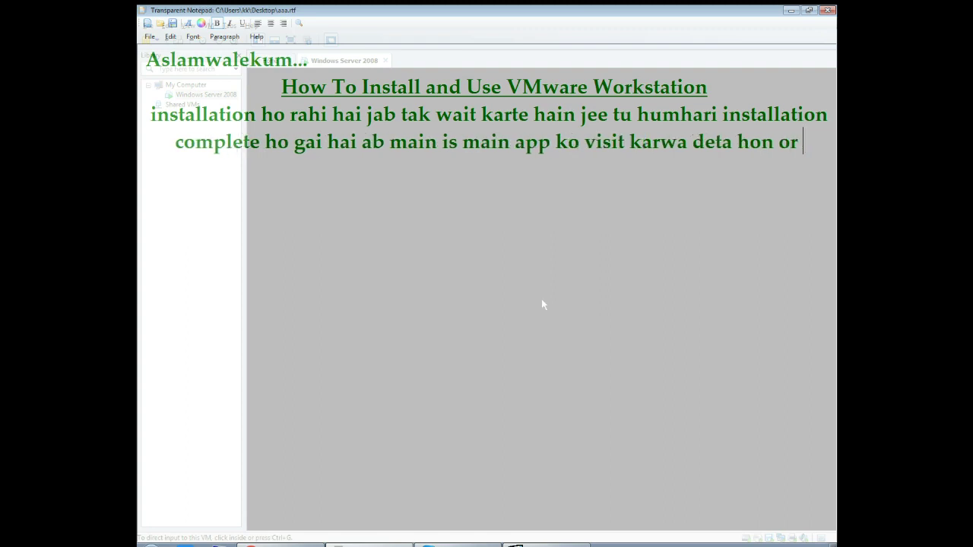
type("network bhi ch")
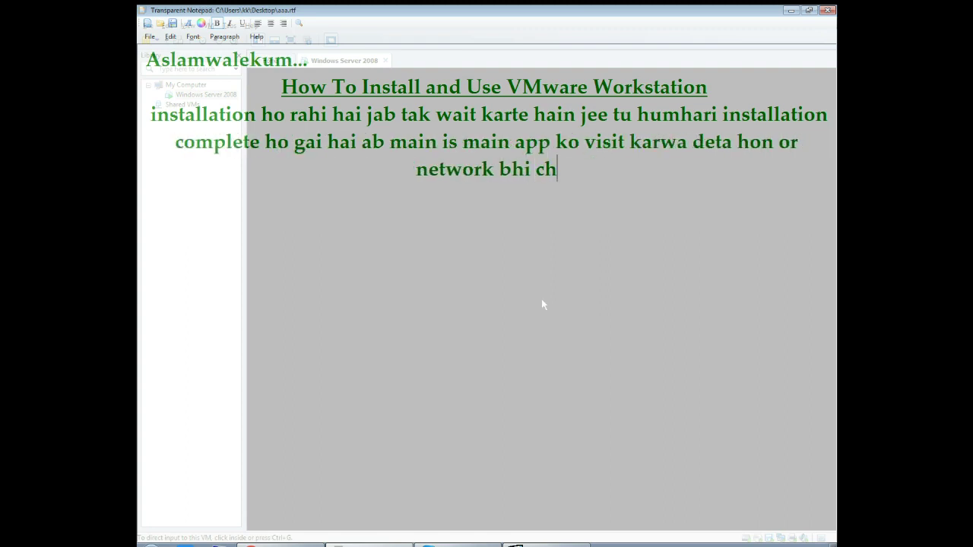
type("eck karwa ")
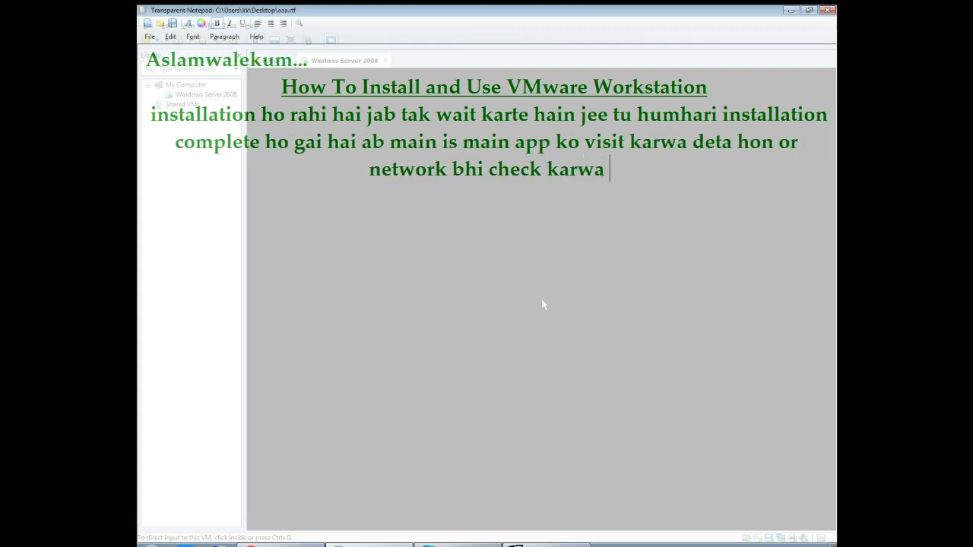
type("deta hon ....")
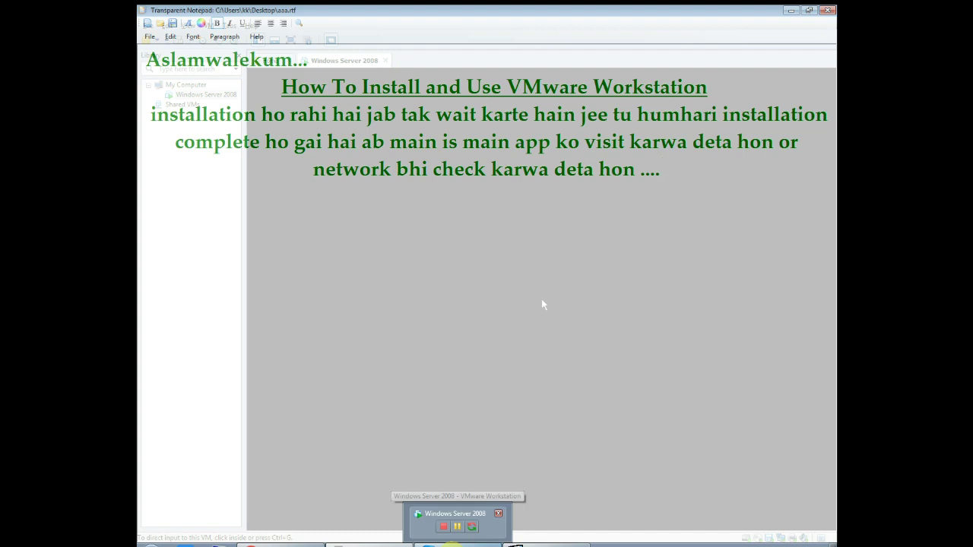
Switch to VMware Workstation and close the Reports Builder program without saving the changes to 'clossing opening check'
left_click(453, 546)
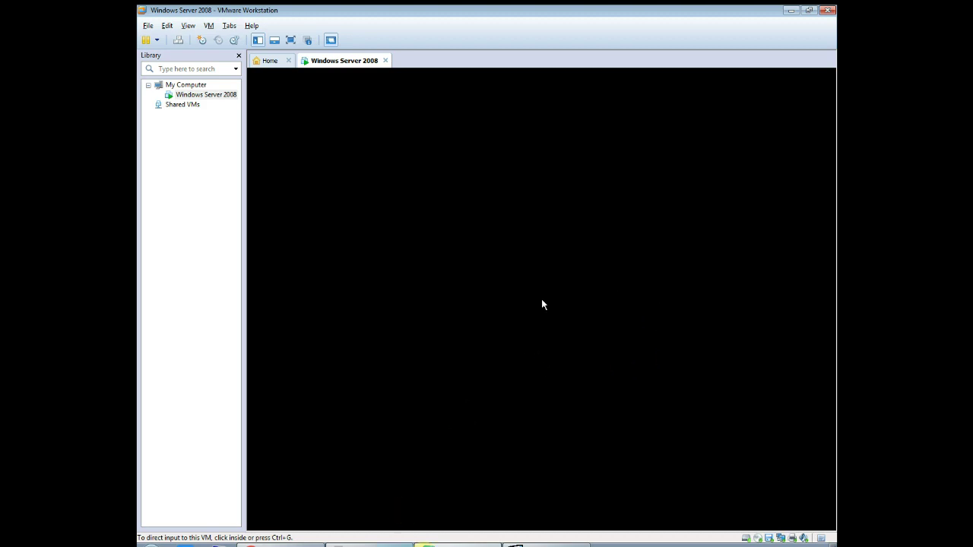
mouse_move(449, 545)
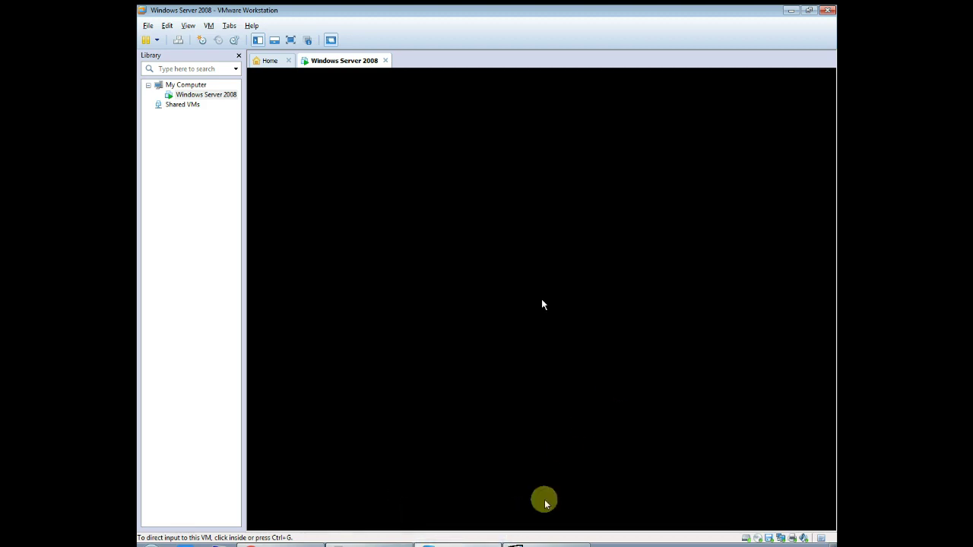
right_click(536, 544)
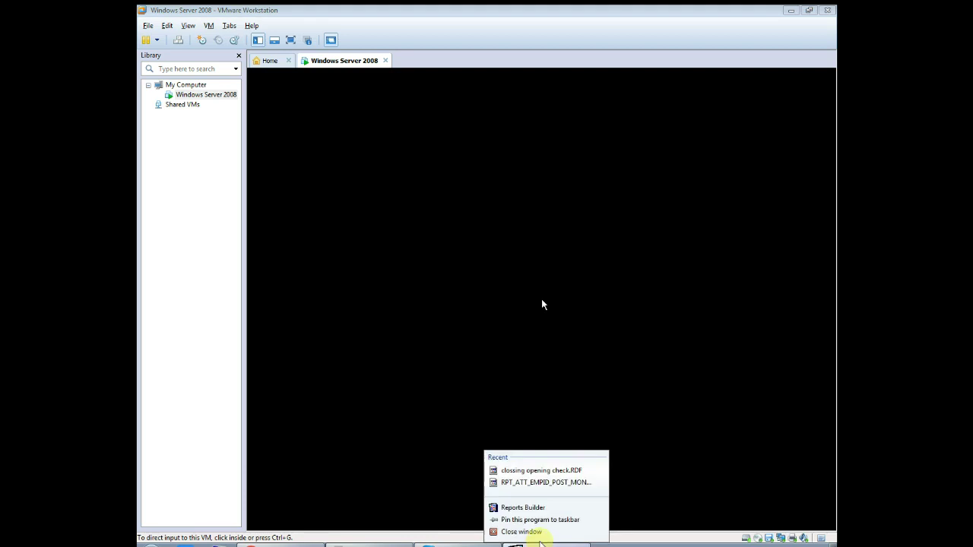
left_click(533, 530)
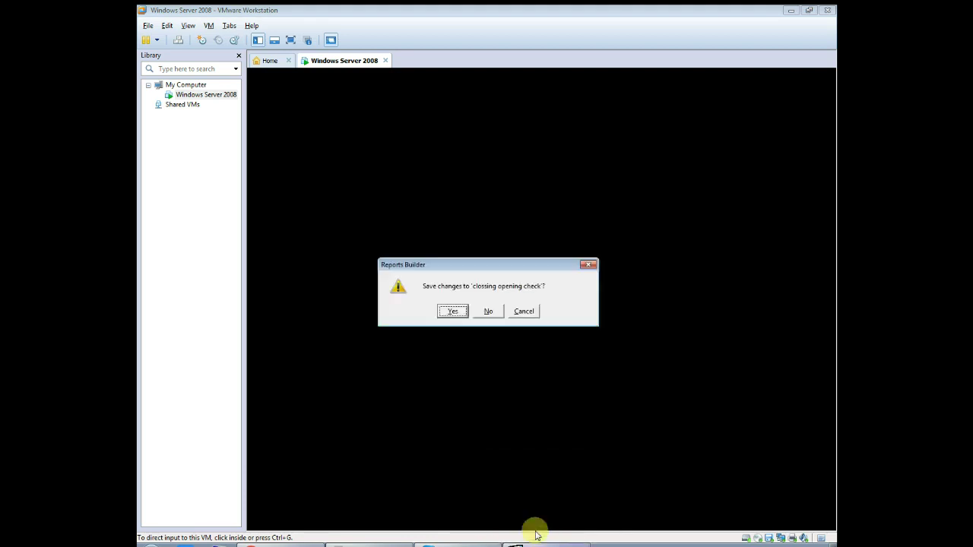
left_click(487, 312)
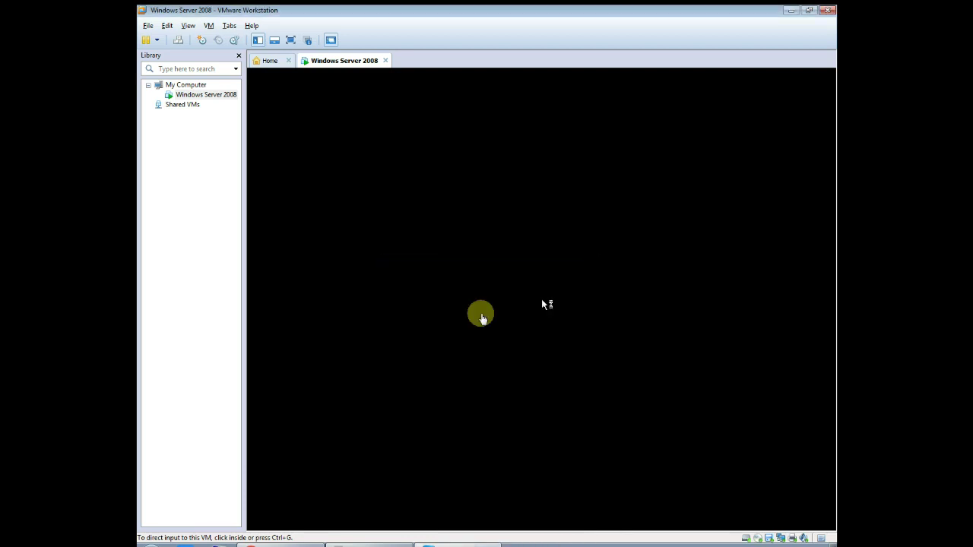
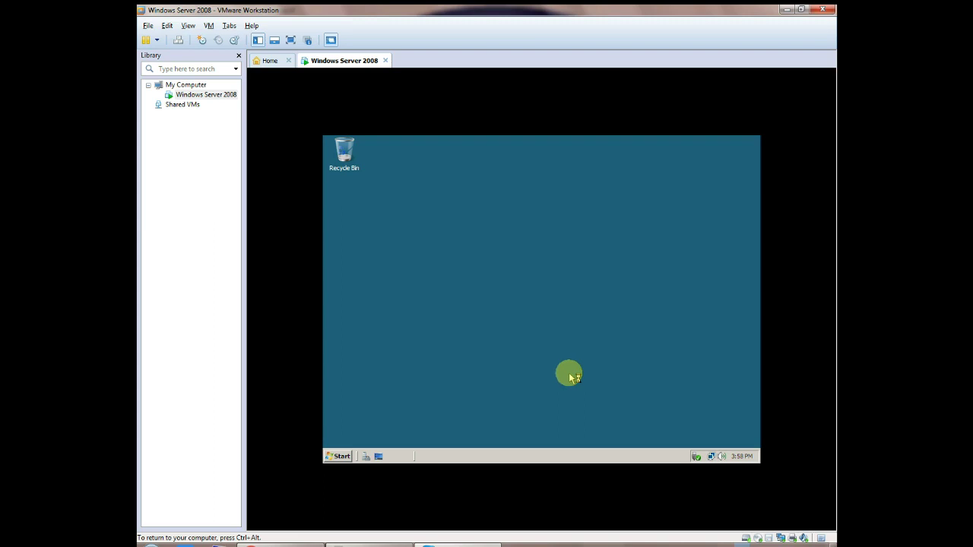
Switch to Transparent Notepad and append "main app ko apney system ki ip check karwa raha ho us ke bad hum virtual machine ke pc per"
left_click(384, 544)
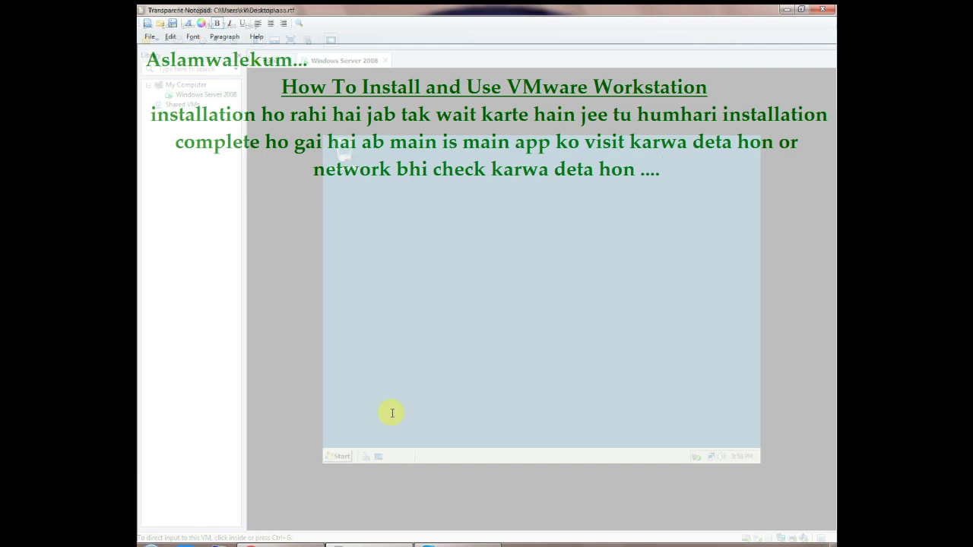
type("main app ko apney system ki ip check karwa raha ho us ke bad")
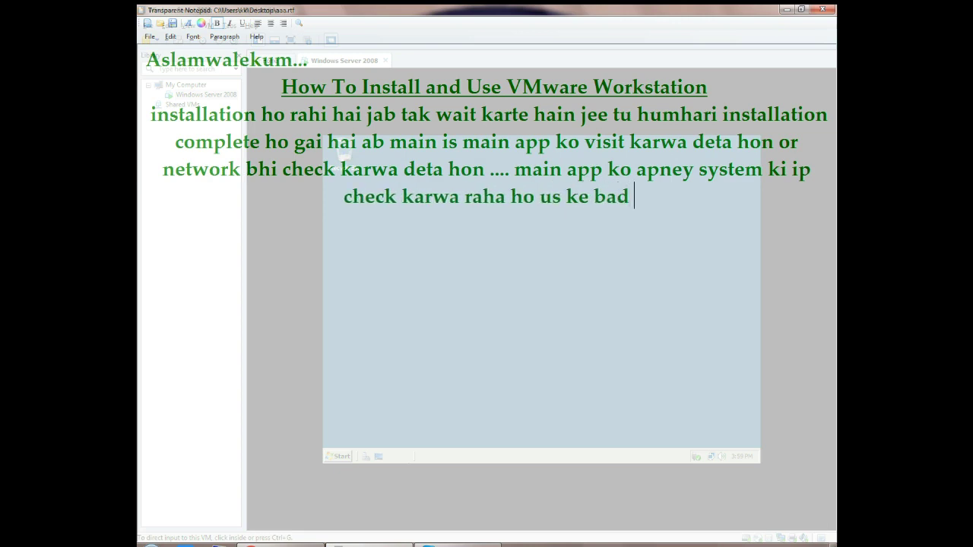
type(" hum ")
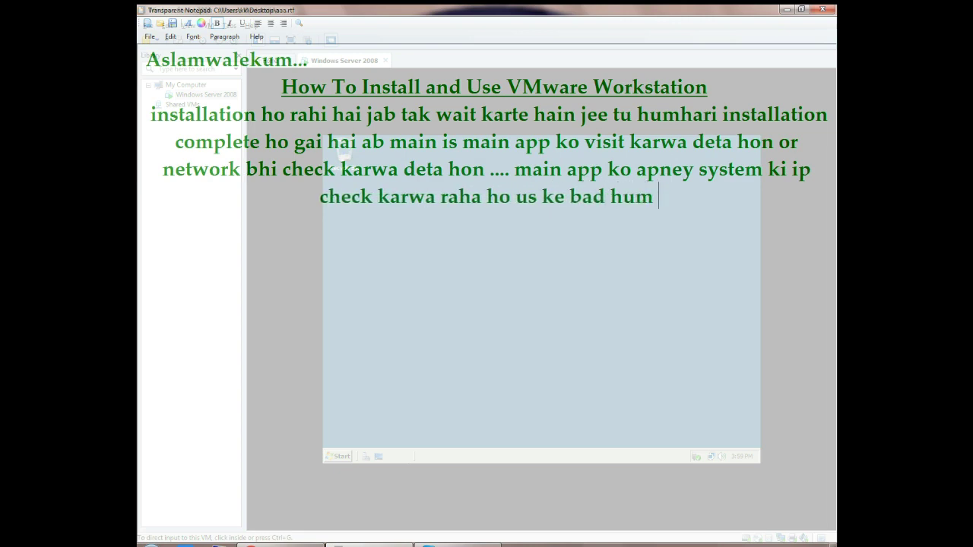
type("virtual ")
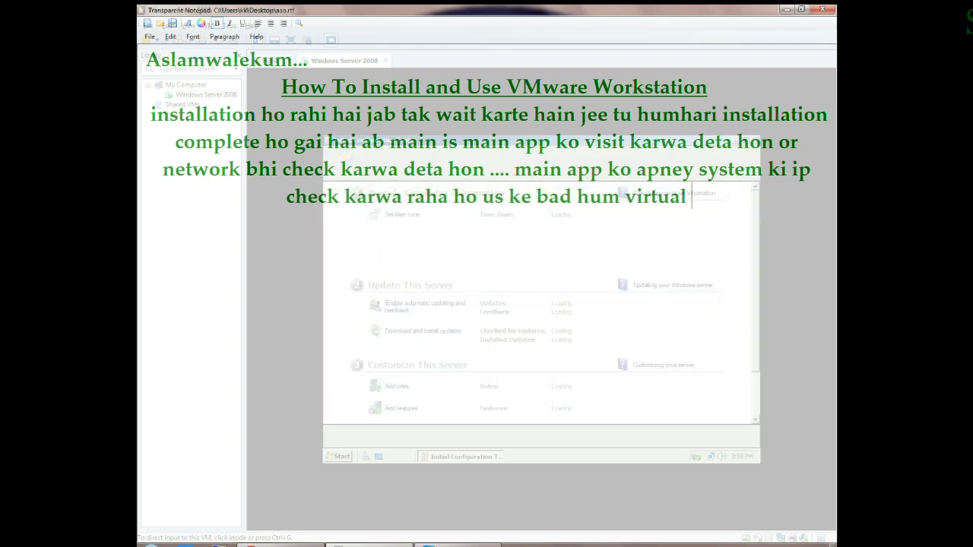
type("machine ke pc")
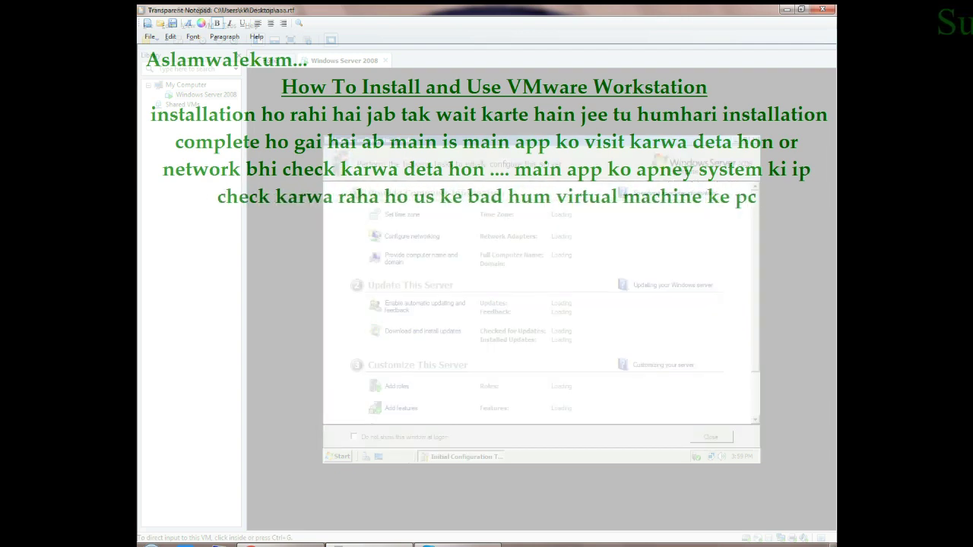
type(" per ")
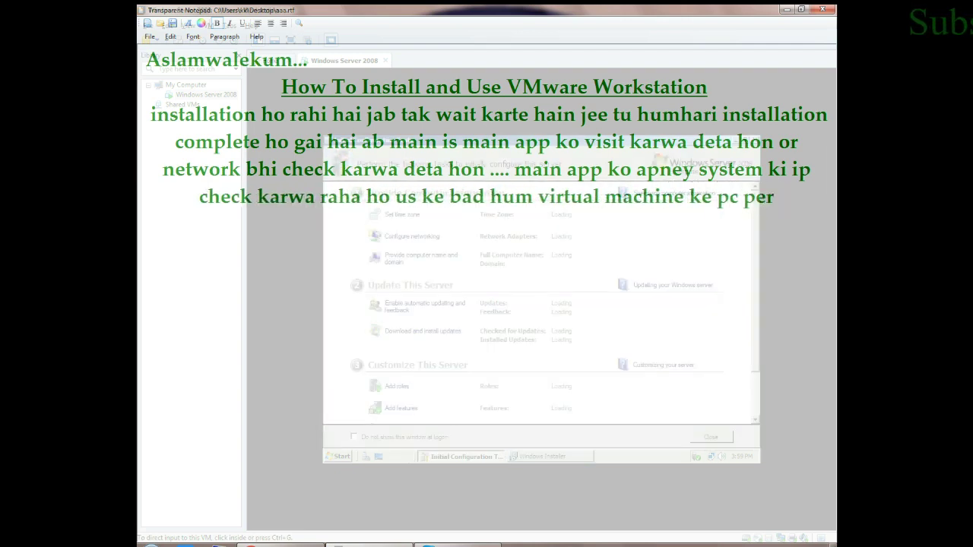
Complete the network note with "ping kar ke network check kare ge ...."
type("ping kar ke netsor")
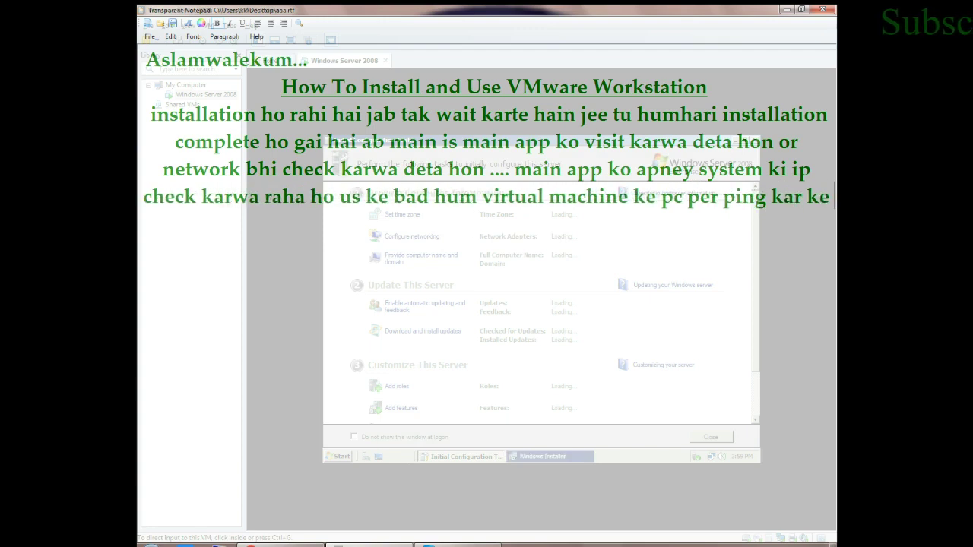
key("BackSpace")
key("BackSpace")
key("BackSpace")
type("wor")
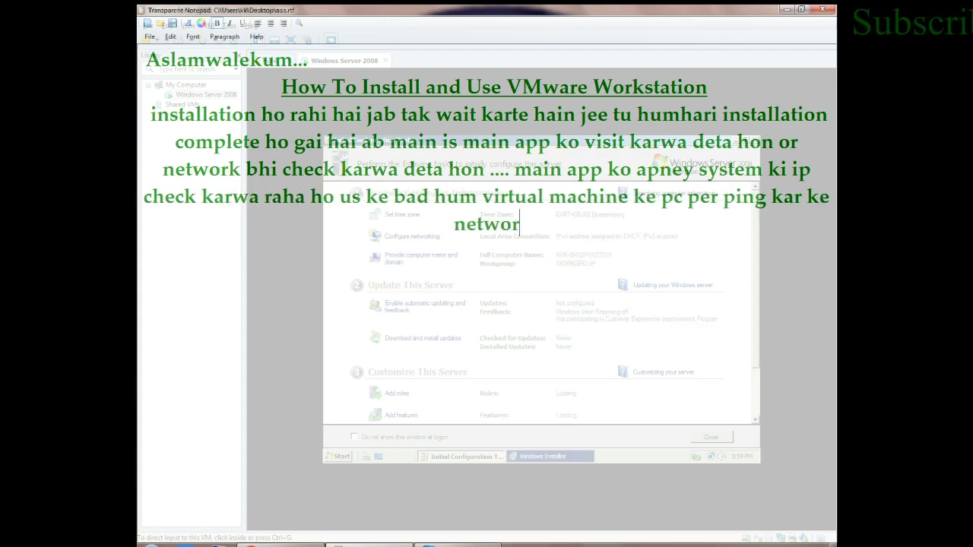
type("k check kare ge")
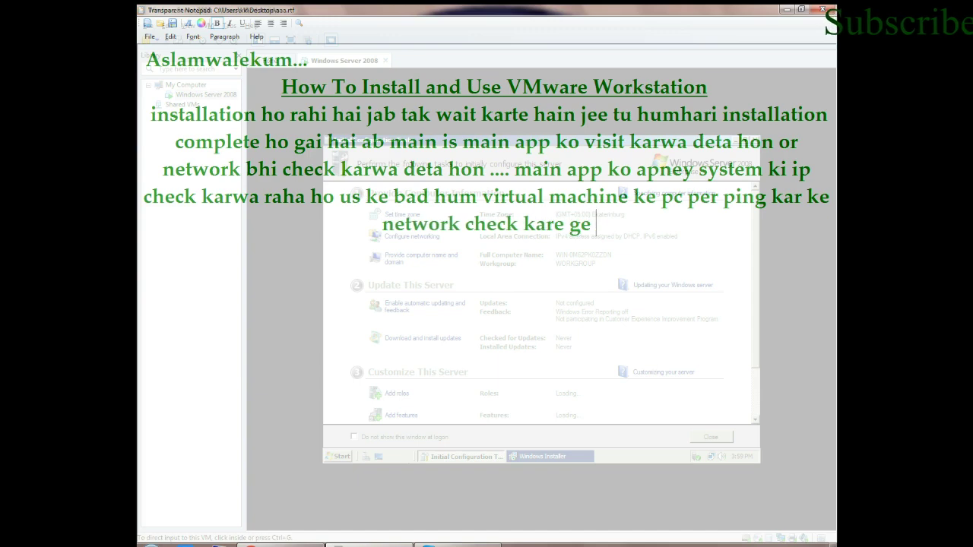
type(" ....")
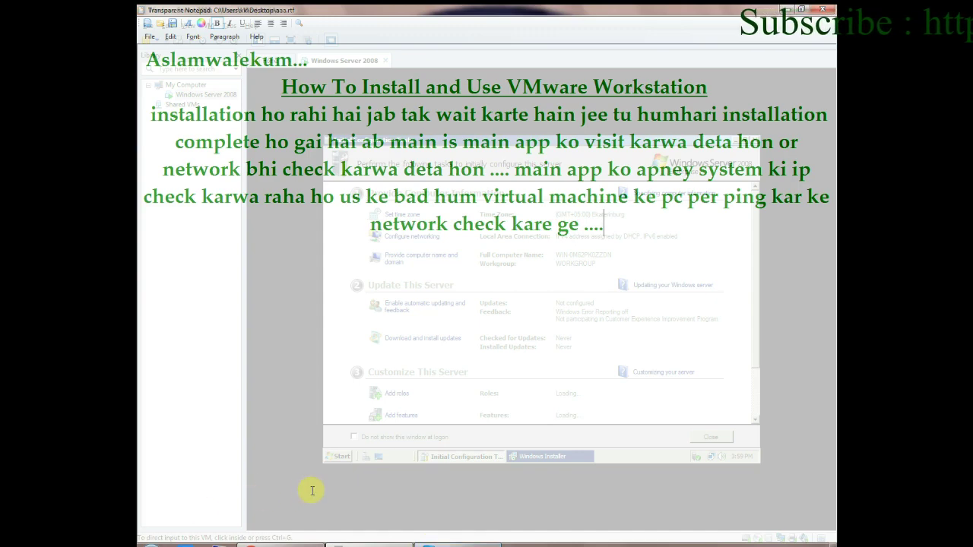
Open a Command Prompt (cmd) window on the host computer
key("super+r")
type("cmd")
key("Return")
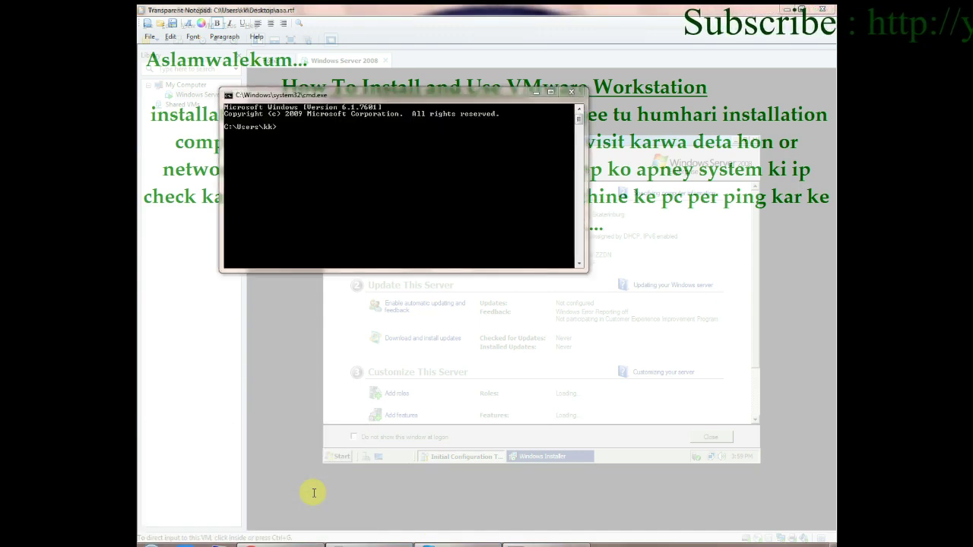
Run ipconfig in the host's Command Prompt and highlight the IPv4 address of its Local Area Connection
left_click(429, 119)
type("ipconfig")
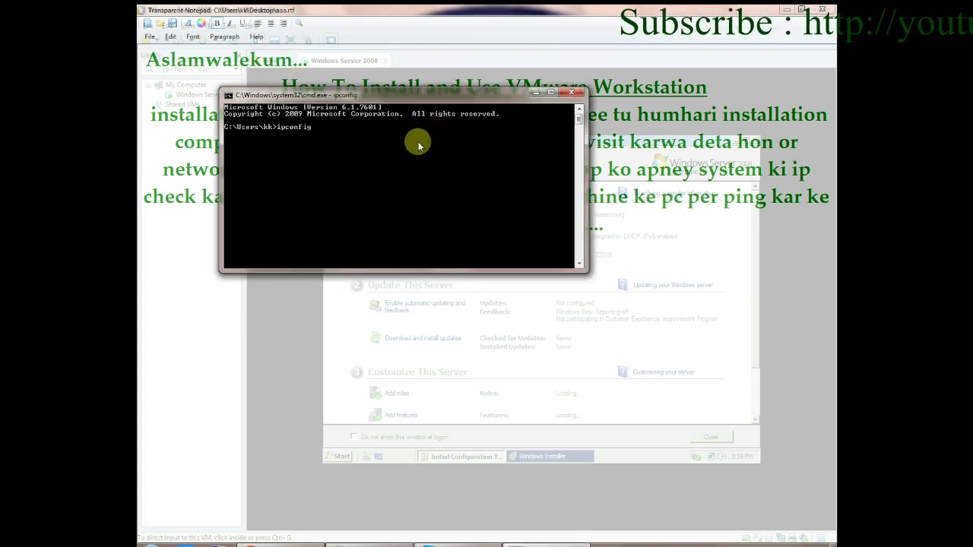
key("Return")
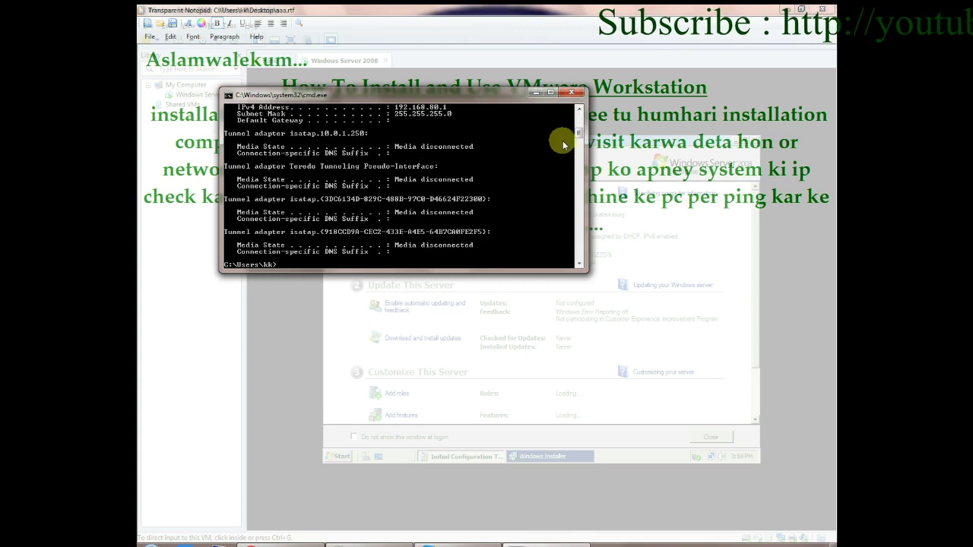
left_click_drag(578, 130, 581, 118)
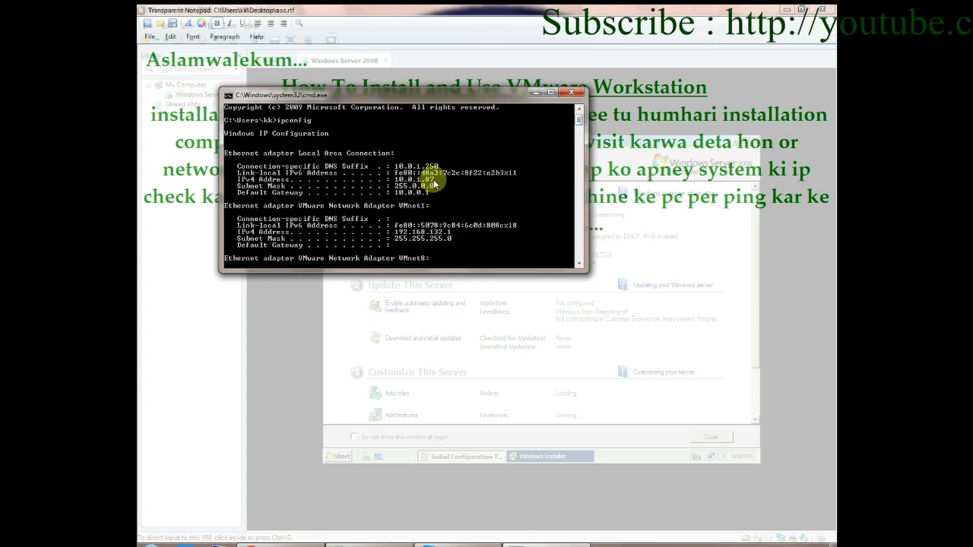
right_click(408, 178)
left_click(414, 186)
left_click_drag(395, 179, 435, 183)
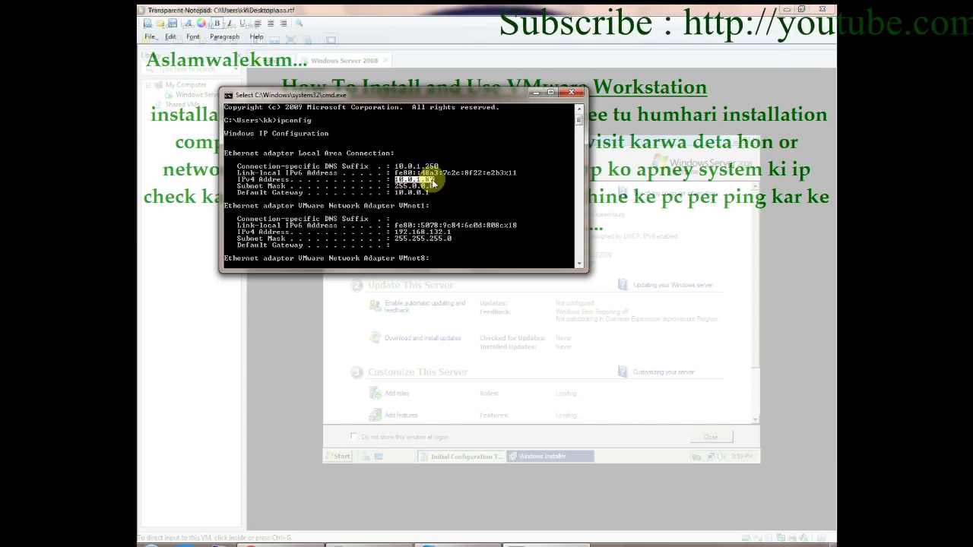
Switch to VMware Workstation and close the server's Initial Configuration Tasks, set not to show at logon
left_click(503, 313)
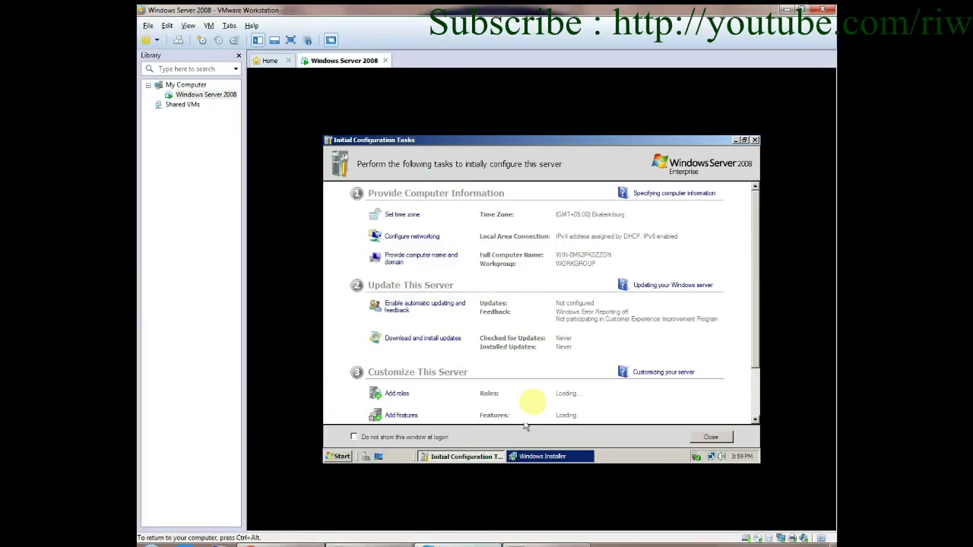
left_click(420, 439)
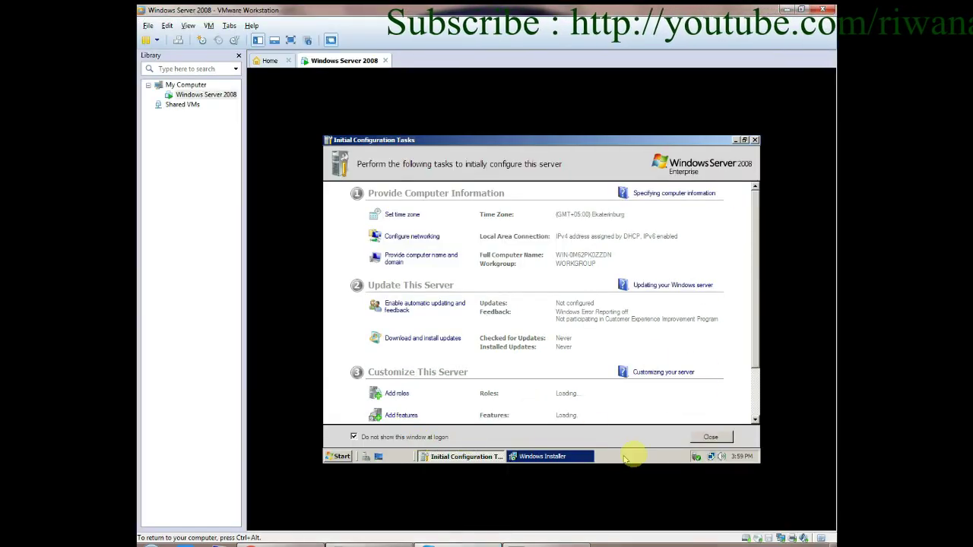
left_click(710, 437)
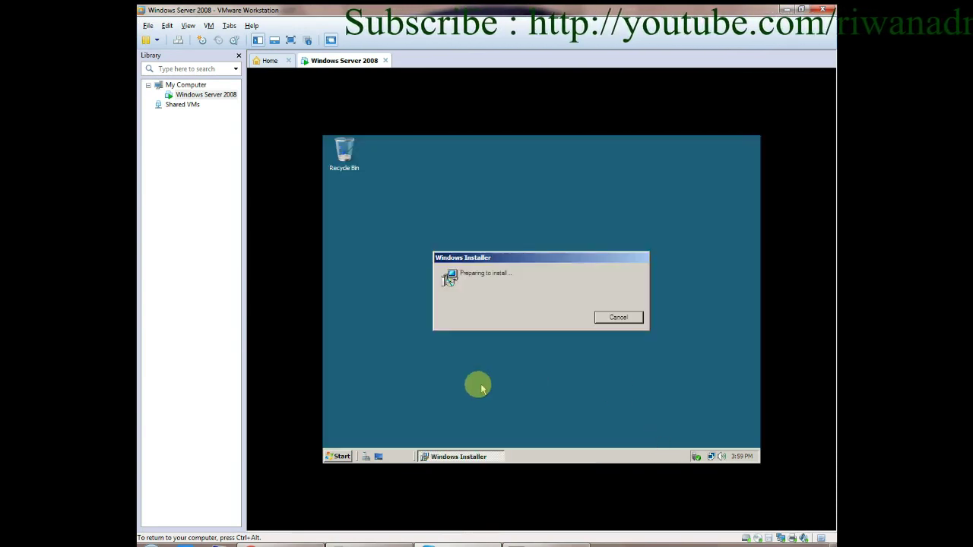
Try to run ping directly from the virtual machine's Run dialog
key("super+r")
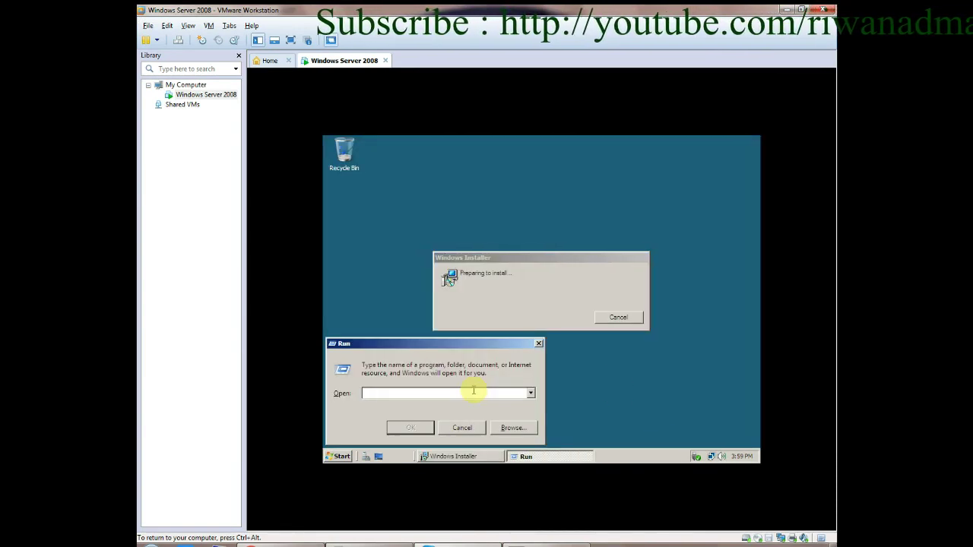
type("ping")
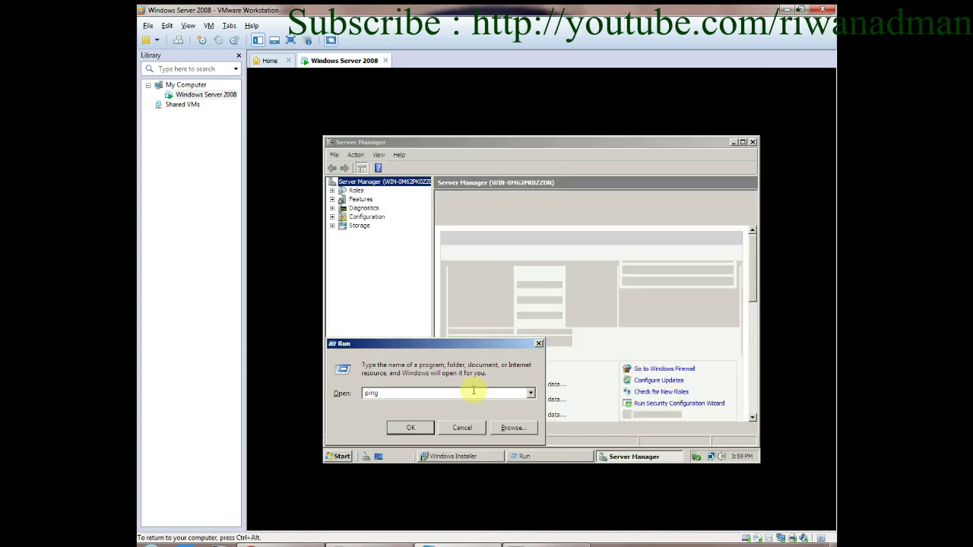
key("Return")
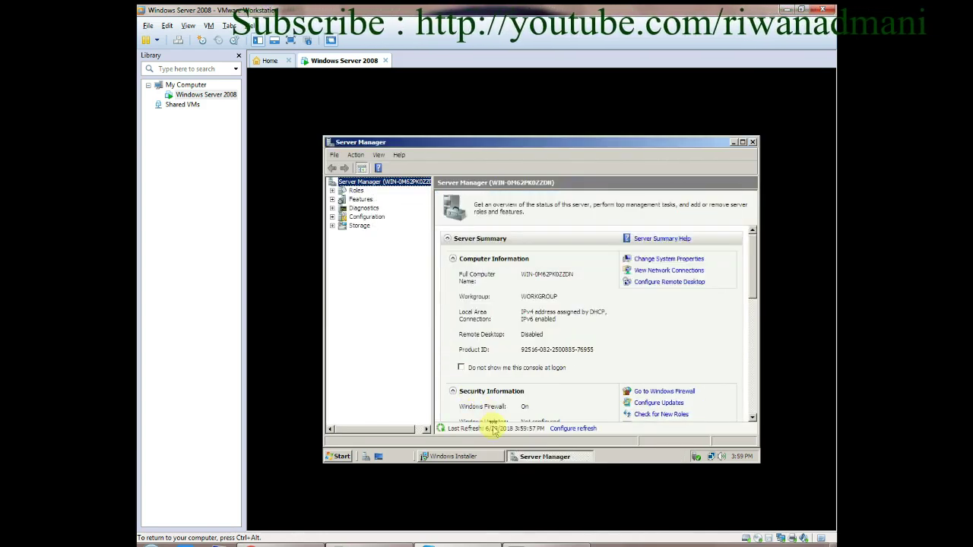
Open a Command Prompt (cmd) in the virtual machine and ping the host at 10.0.1.87
key("super+r")
type("cmd")
key("Return")
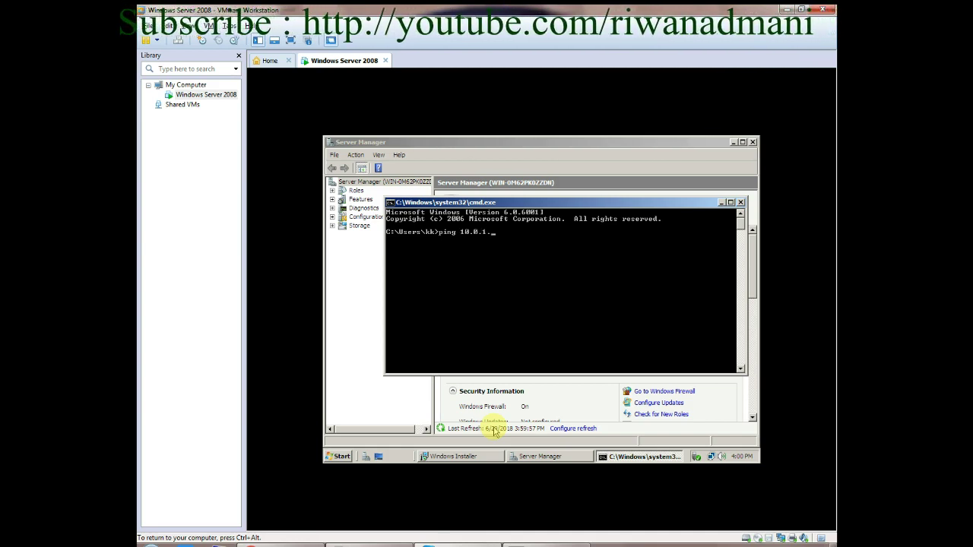
type("ping 10.0.1.87")
key("Return")
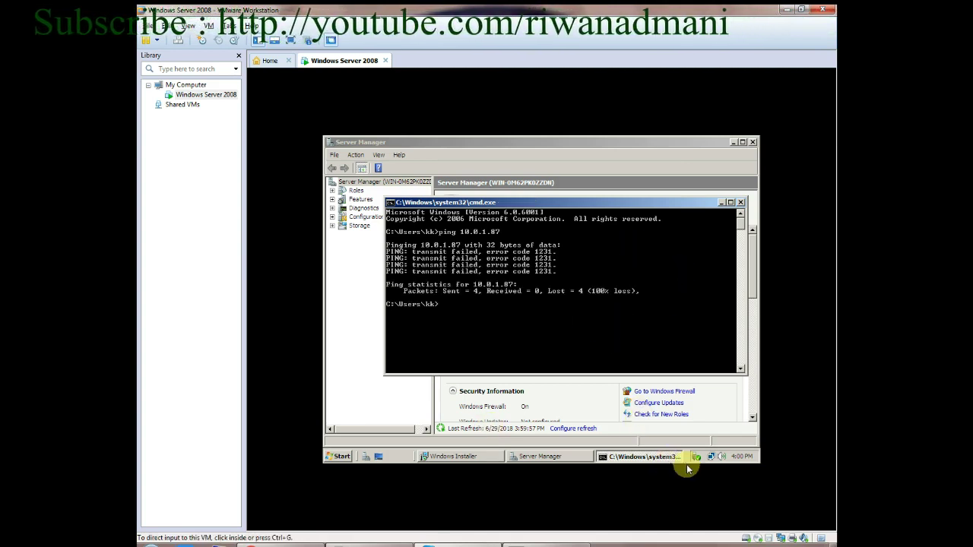
Examine the virtual machine's Local Area Connection status and its network connection details through the Network and Sharing Center
right_click(709, 457)
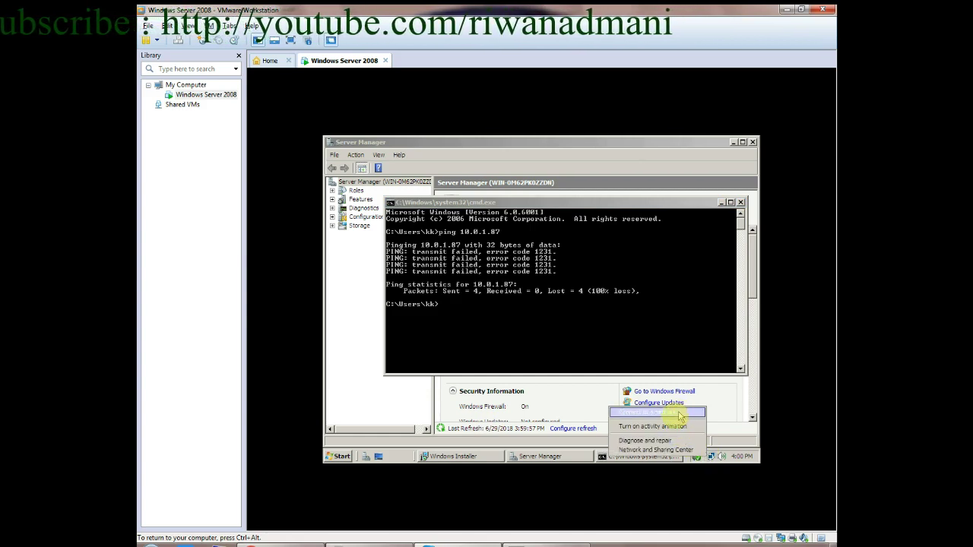
left_click(668, 450)
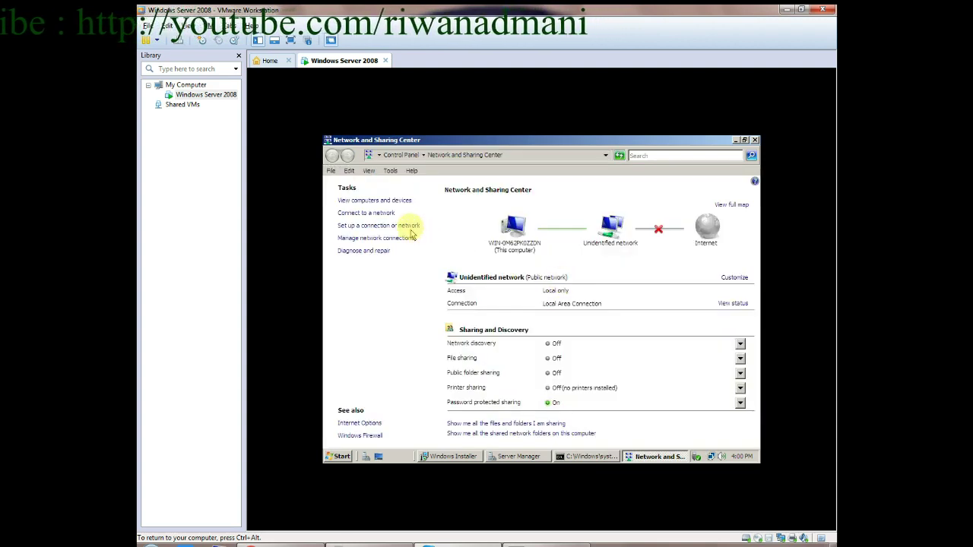
left_click(410, 227)
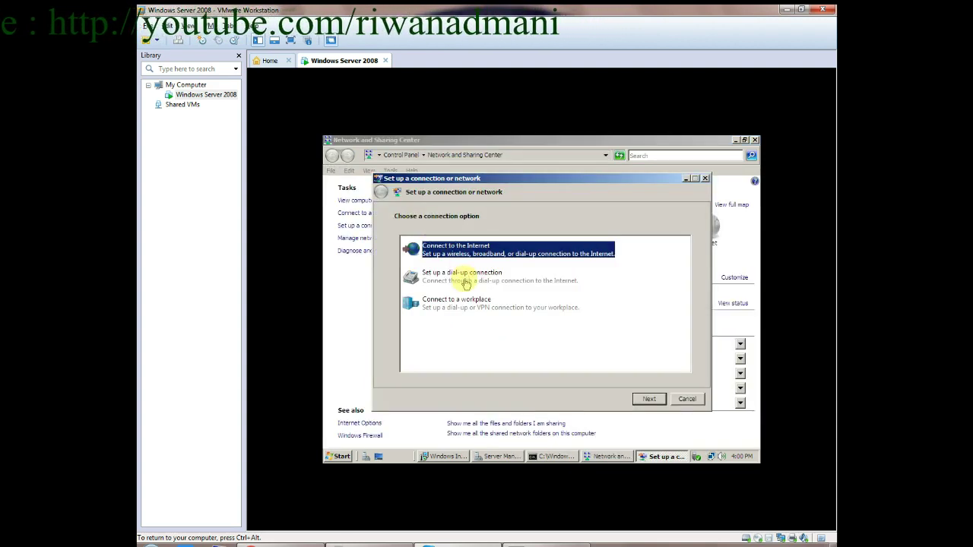
key("Escape")
left_click(397, 239)
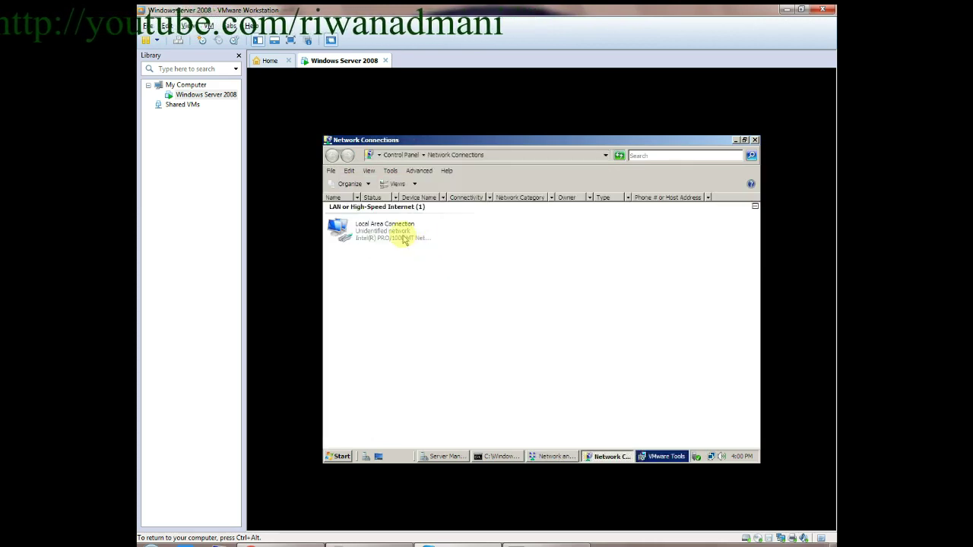
right_click(404, 237)
left_click(415, 249)
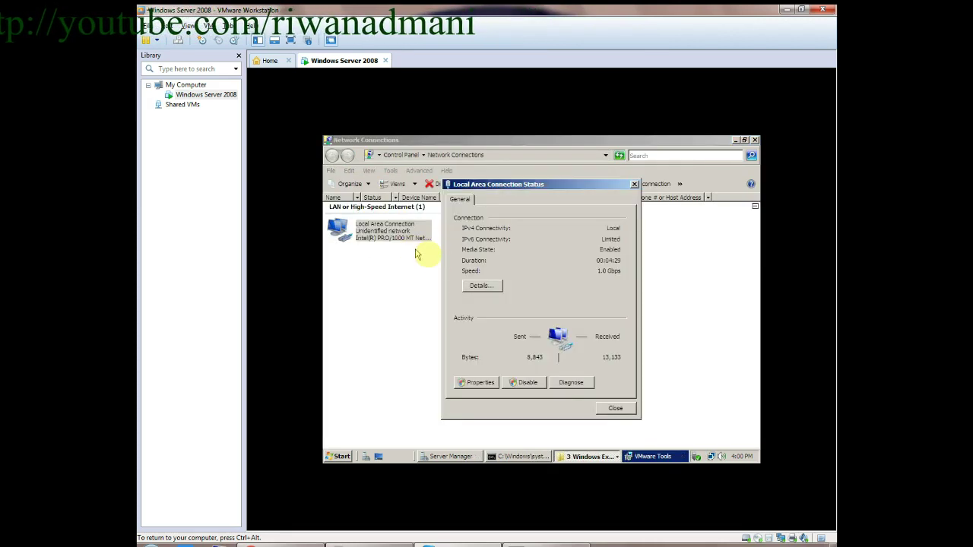
left_click(482, 287)
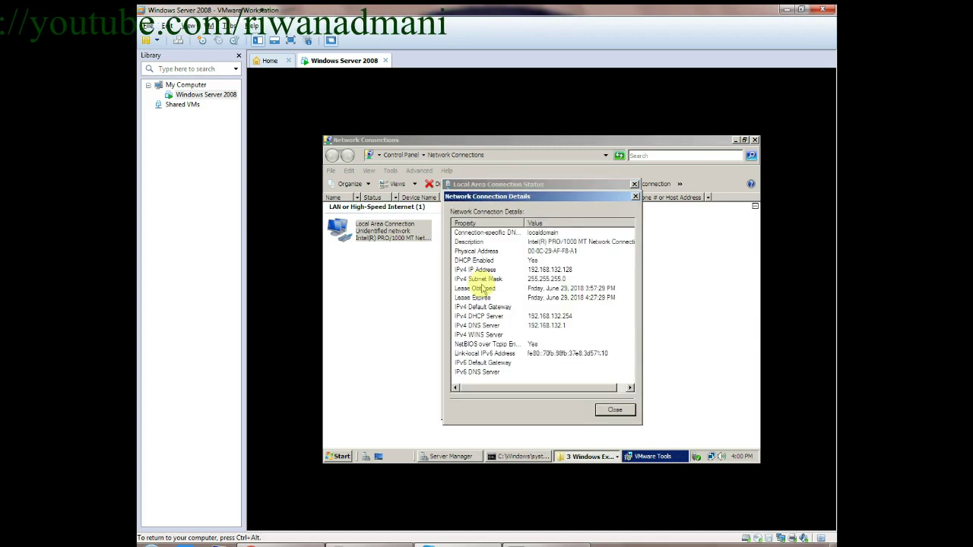
key("Escape")
key("Escape")
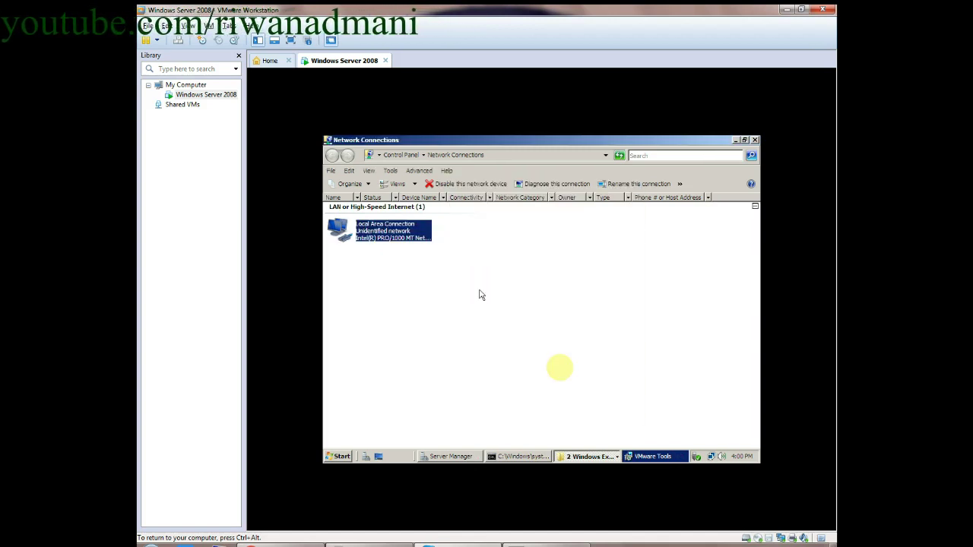
Check the host's IP output again and set the virtual machine's network adapter to NAT
left_click(546, 546)
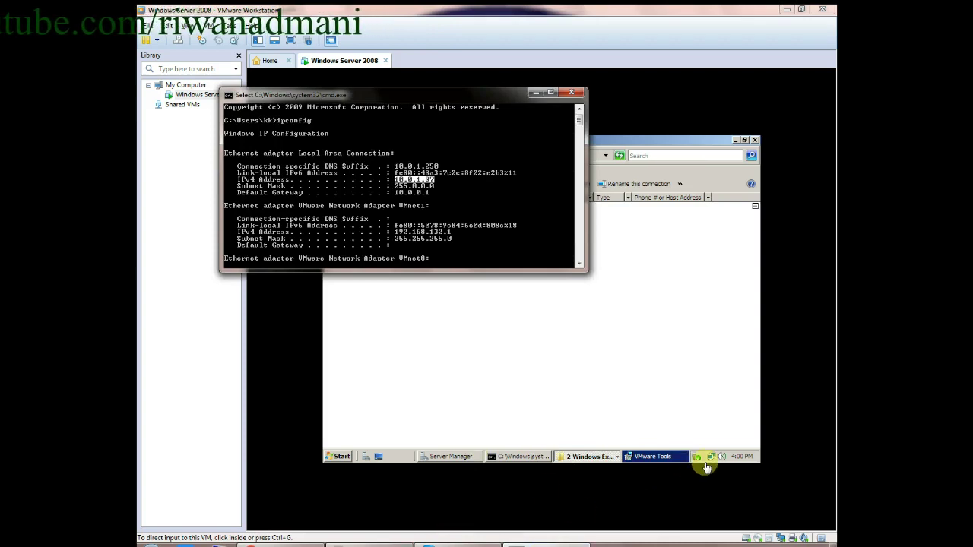
left_click(783, 539)
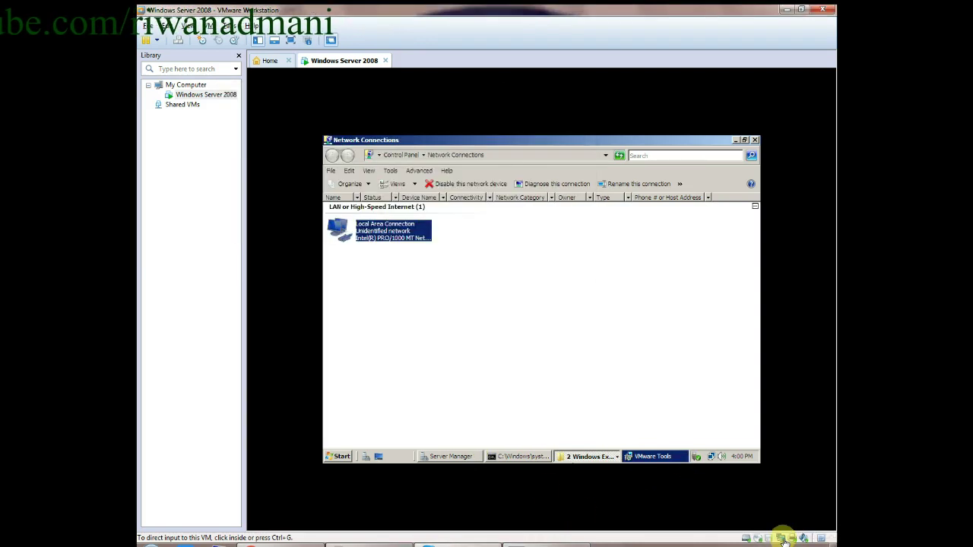
double_click(785, 539)
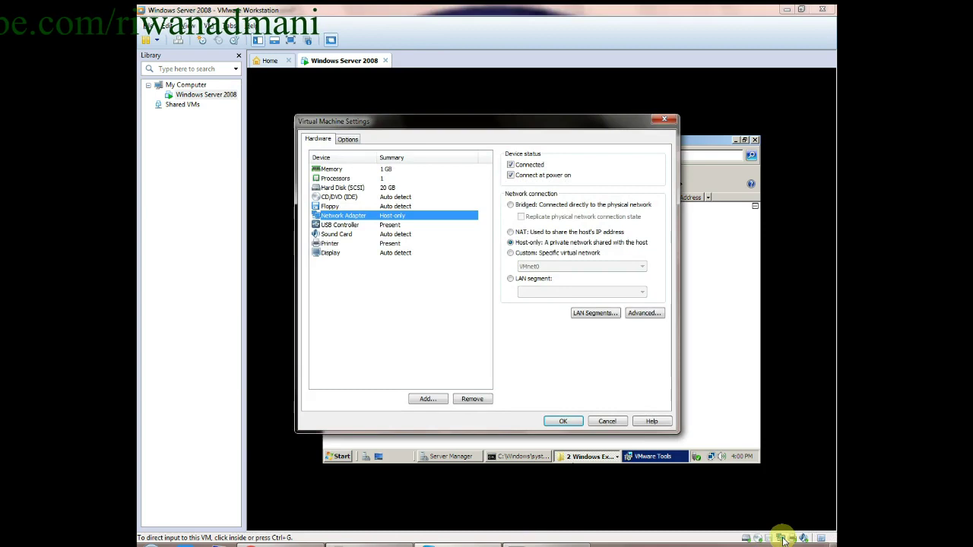
left_click(536, 232)
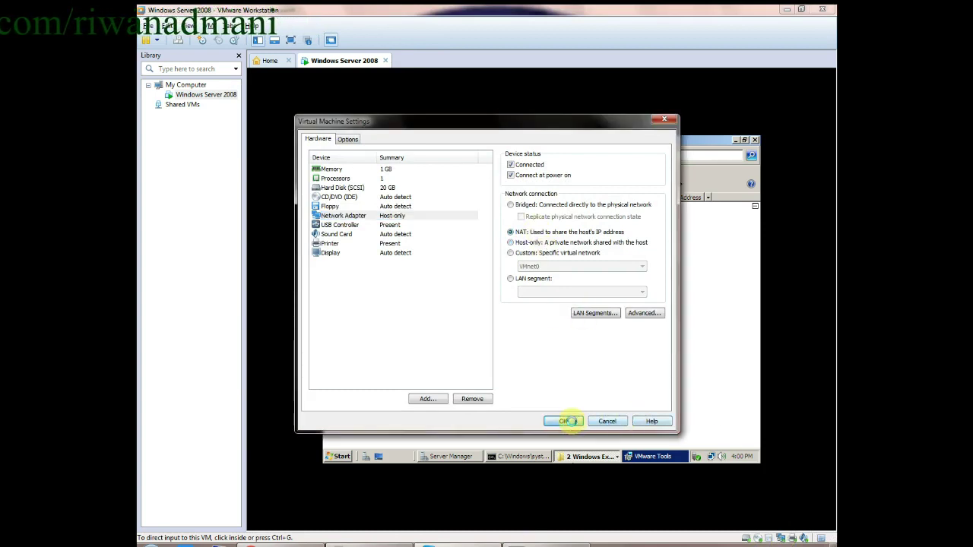
left_click(564, 420)
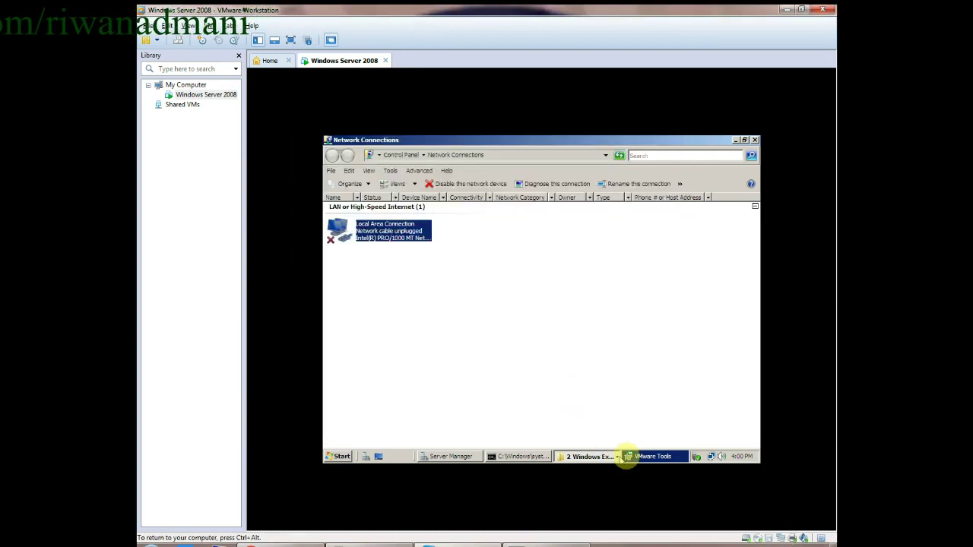
Repeat the ping to 10.0.1.87 twice in the virtual machine's Command Prompt
left_click(604, 457)
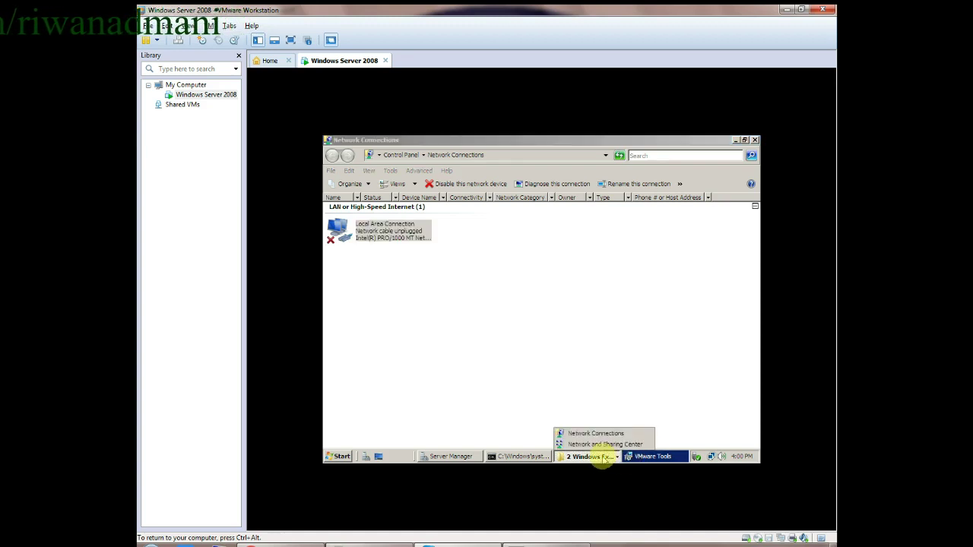
left_click(621, 456)
left_click(511, 457)
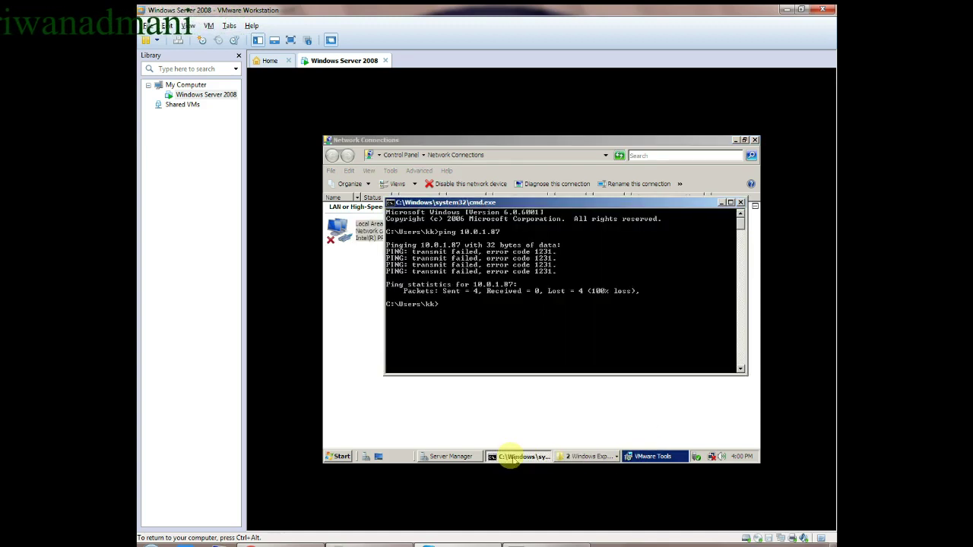
key("Up")
key("Return")
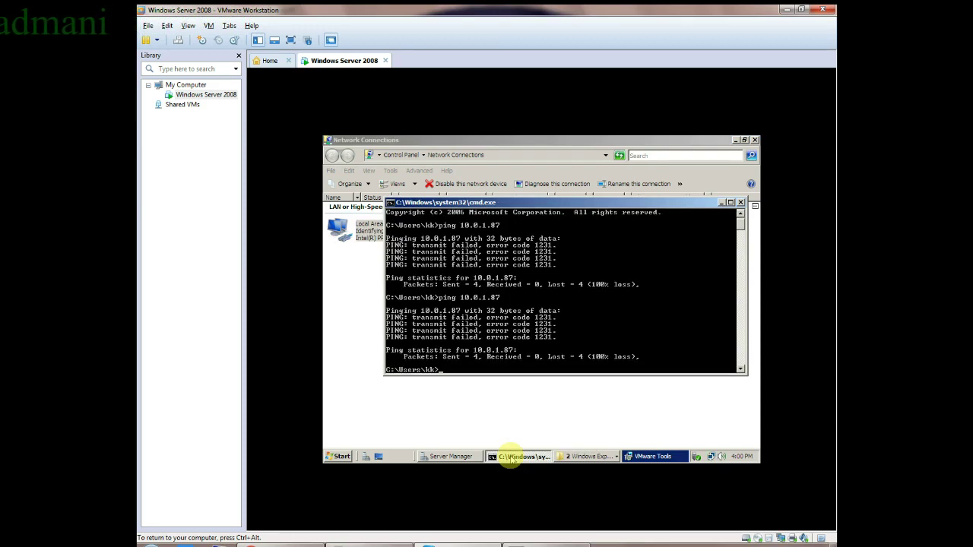
key("Up")
key("Return")
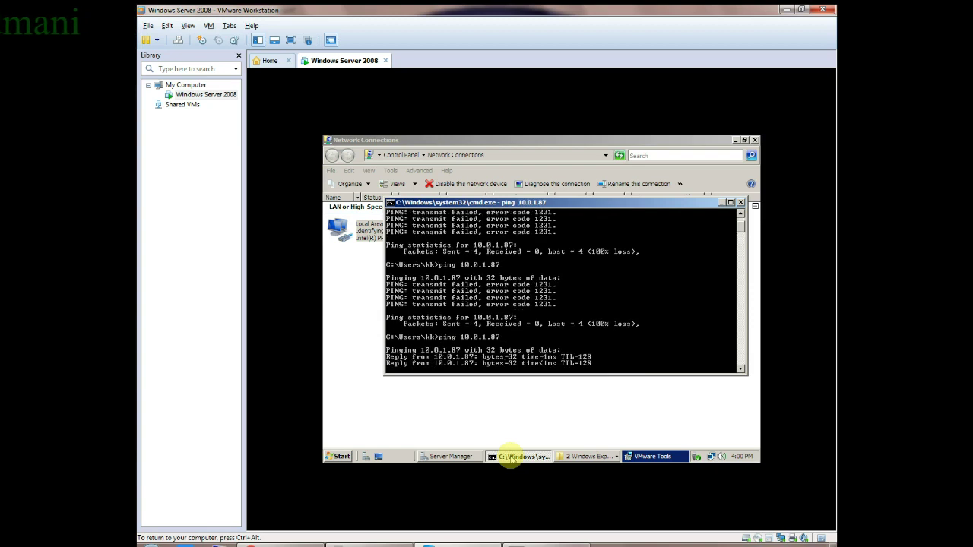
Start a continuous ping to the host with "ping 10.0.1.87 -t" and watch the replies
key("Up")
type("-t")
key("Return")
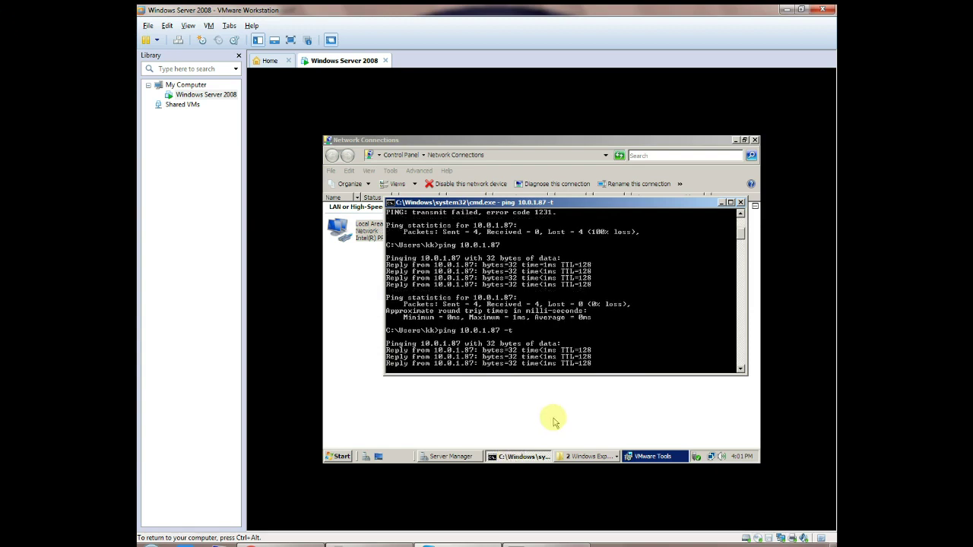
mouse_move(521, 543)
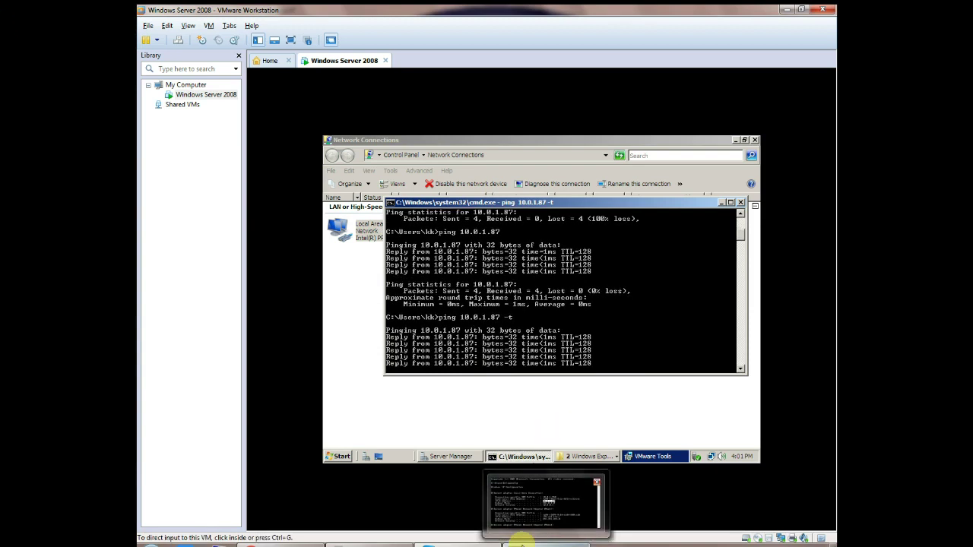
left_click(636, 364)
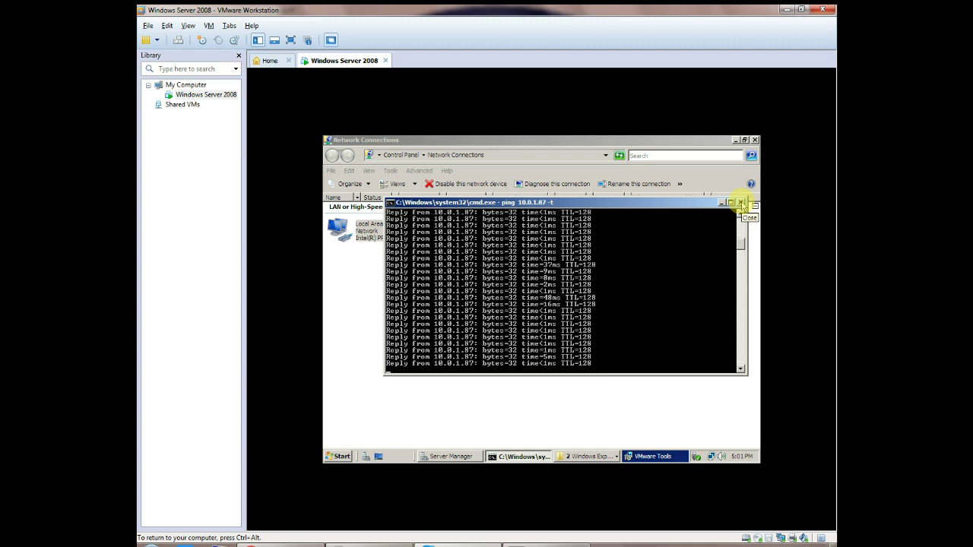
Close the virtual machine's Command Prompt and network windows, and minimize Server Manager to show the VMware Tools installation
left_click(740, 203)
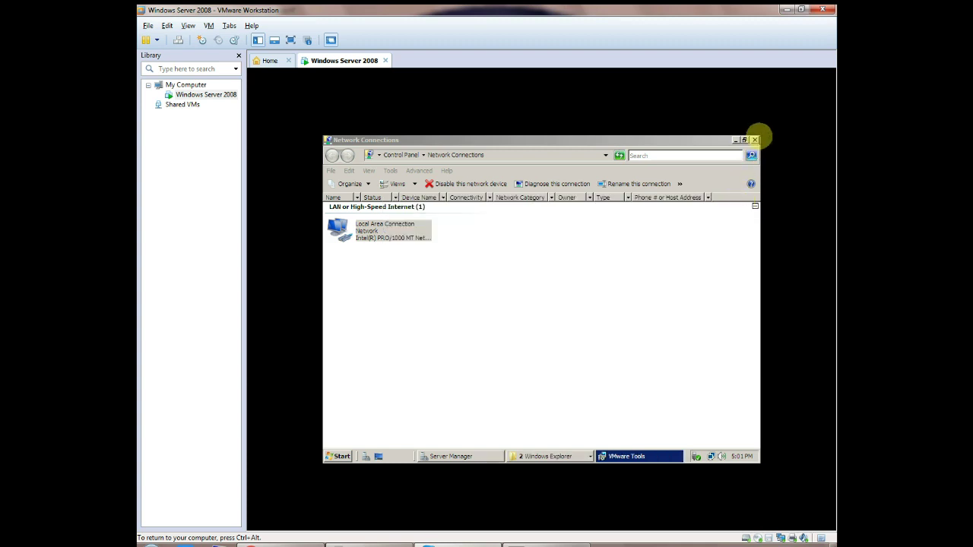
left_click(755, 140)
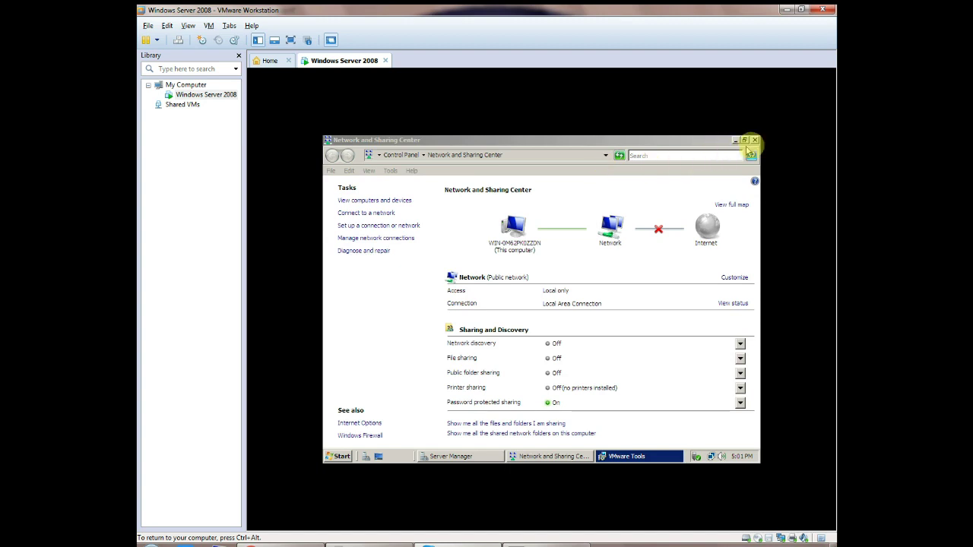
left_click(755, 140)
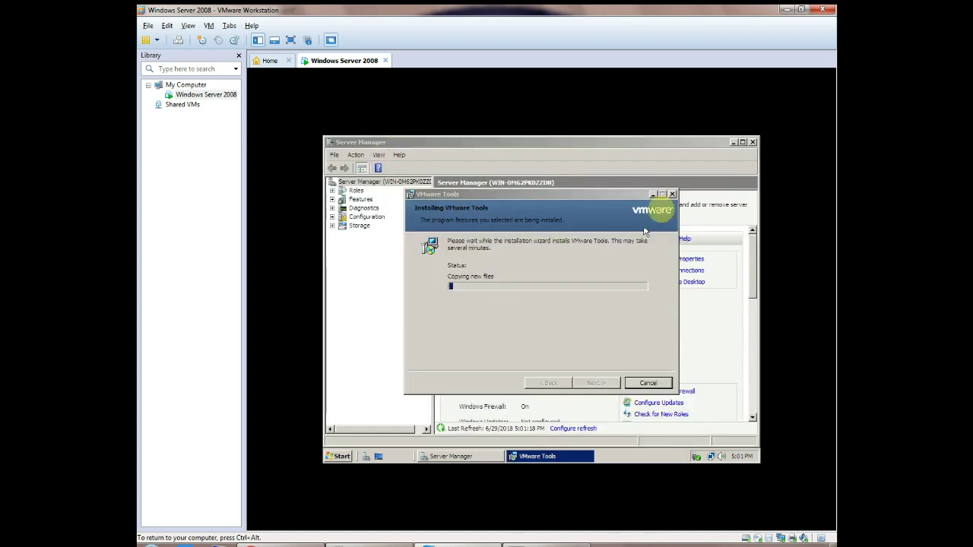
left_click(733, 143)
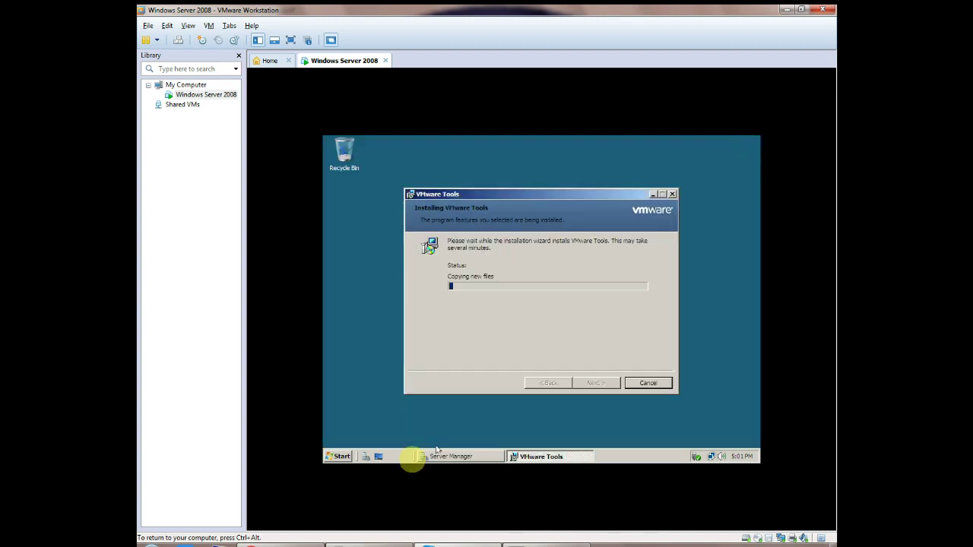
Open the virtual machine's Computer window and select Local Disk (C:) to view the drives
left_click(338, 456)
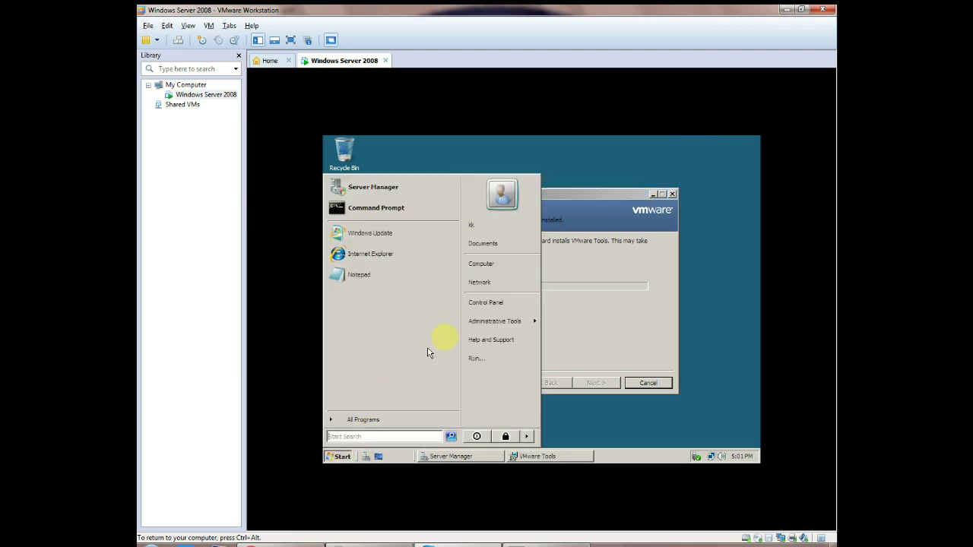
left_click(494, 264)
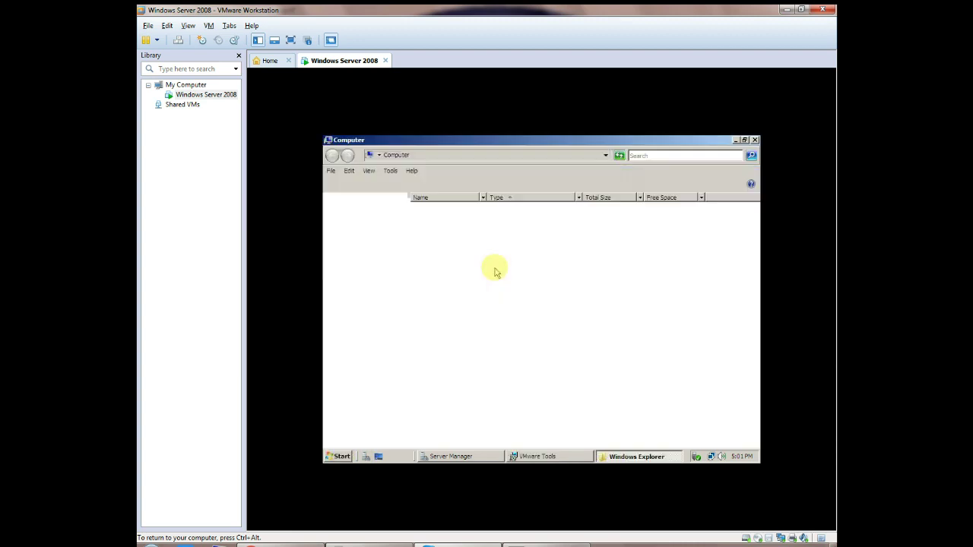
left_click(456, 221)
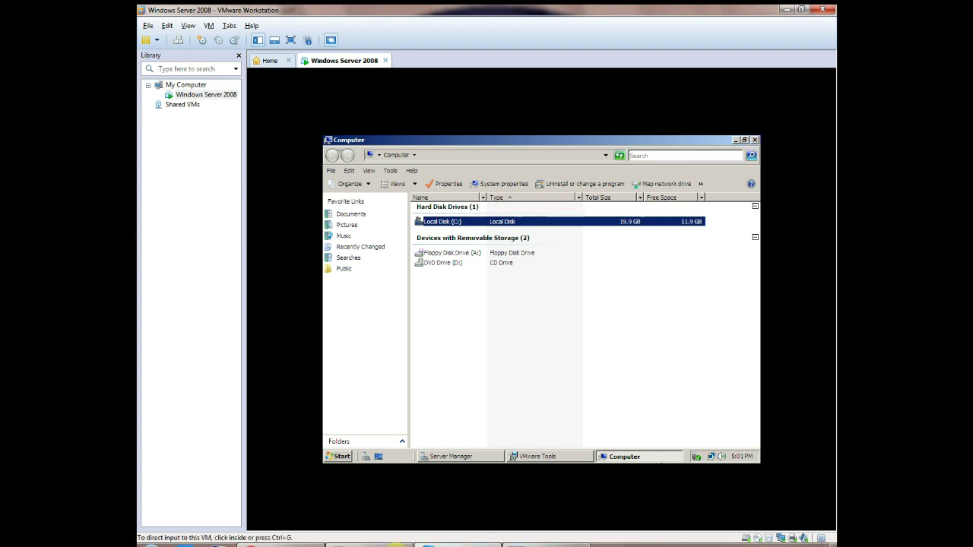
Switch to Transparent Notepad and append "tu ye thi installation or vmware ka istamal karne ka tareeqa" to the end of the notes
left_click(396, 544)
type("tu ye thi")
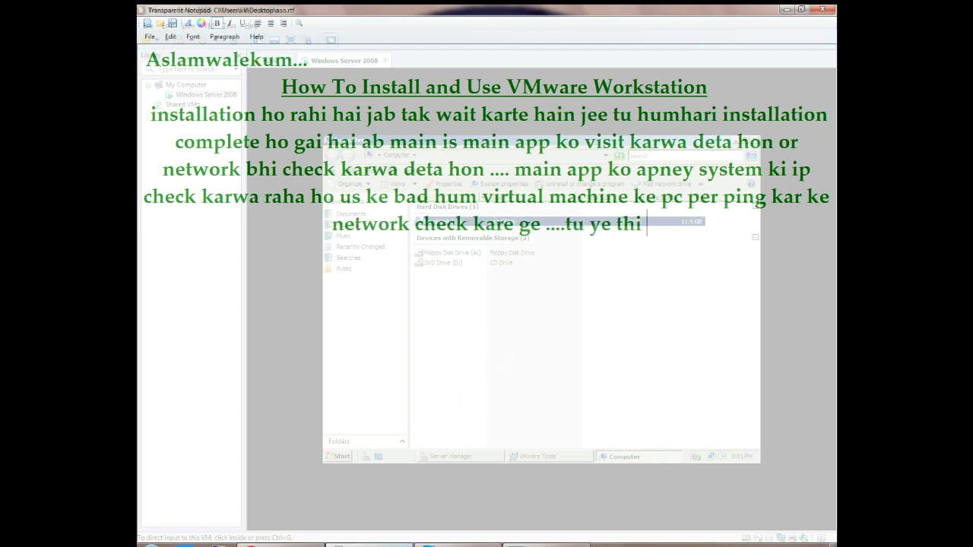
type(" vm")
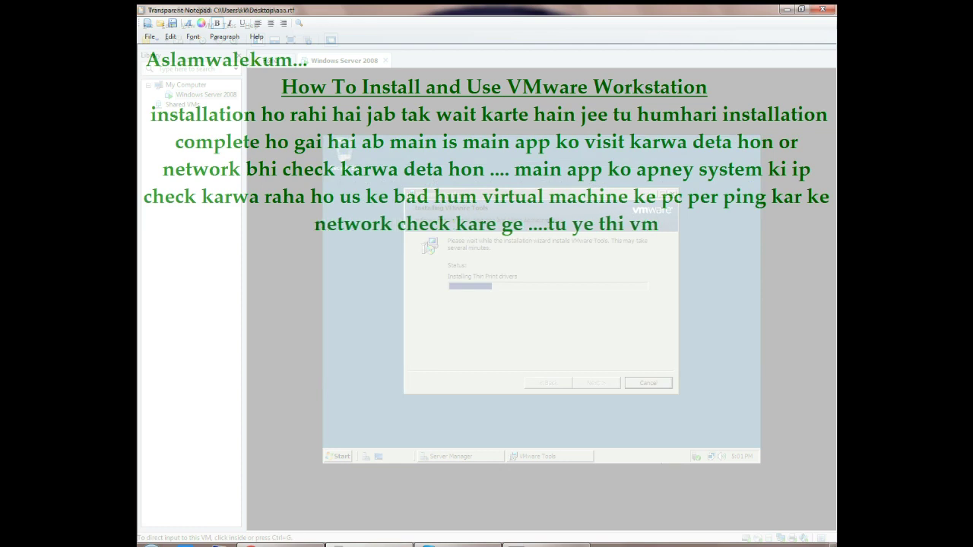
key("BackSpace")
key("BackSpace")
key("BackSpace")
type("installation or vm")
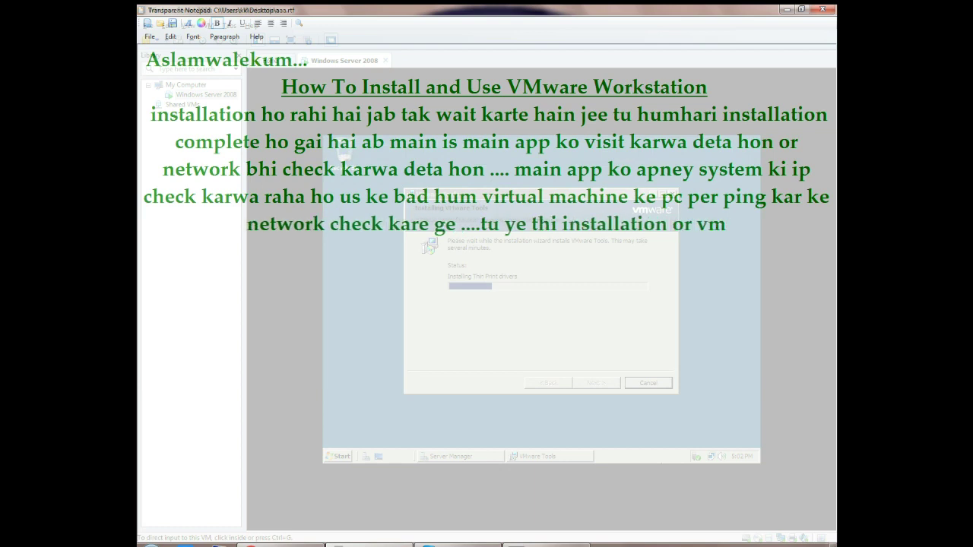
type("ware ka")
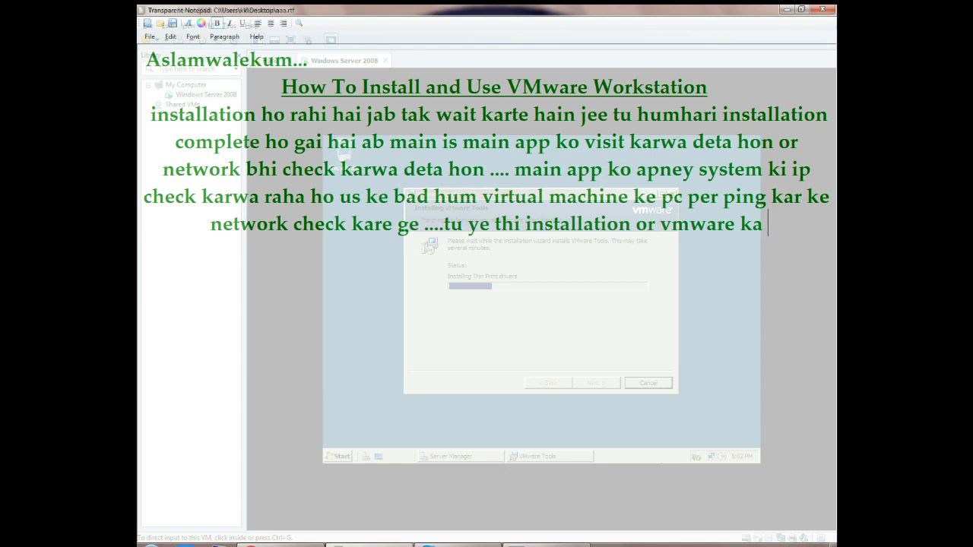
type(" istamal karne ka tareeqa")
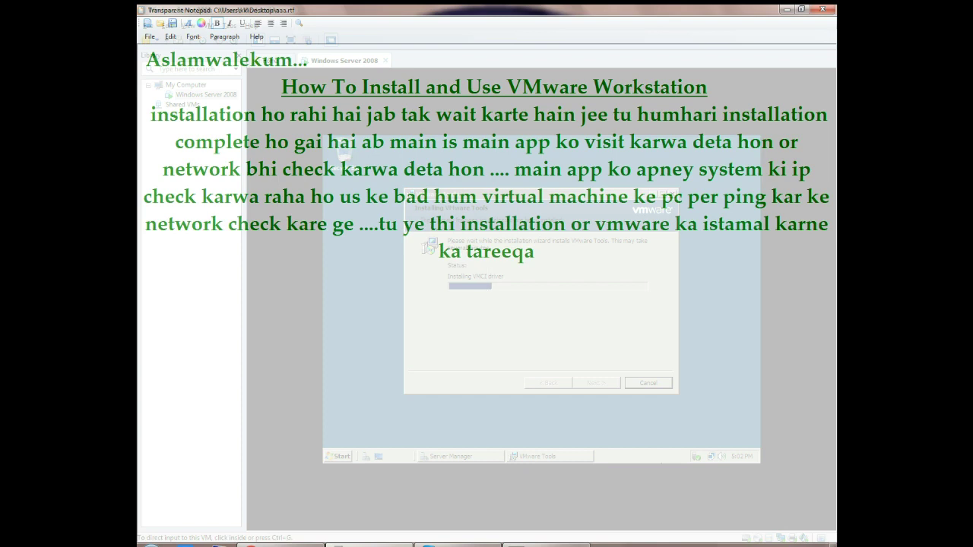
Add a new line reading "thanks for watching video" below the notes paragraph
key("Return")
type("thanks for ")
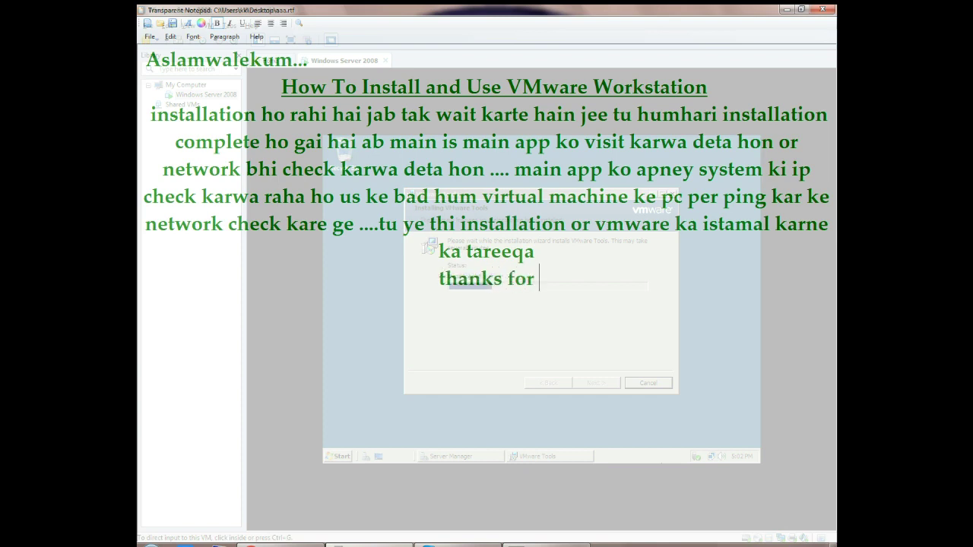
type("watching")
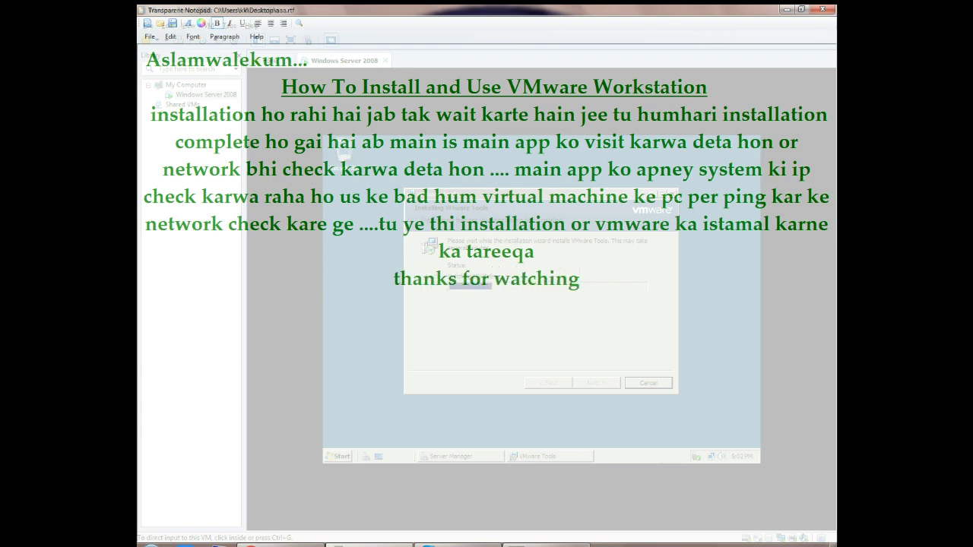
type(" video")
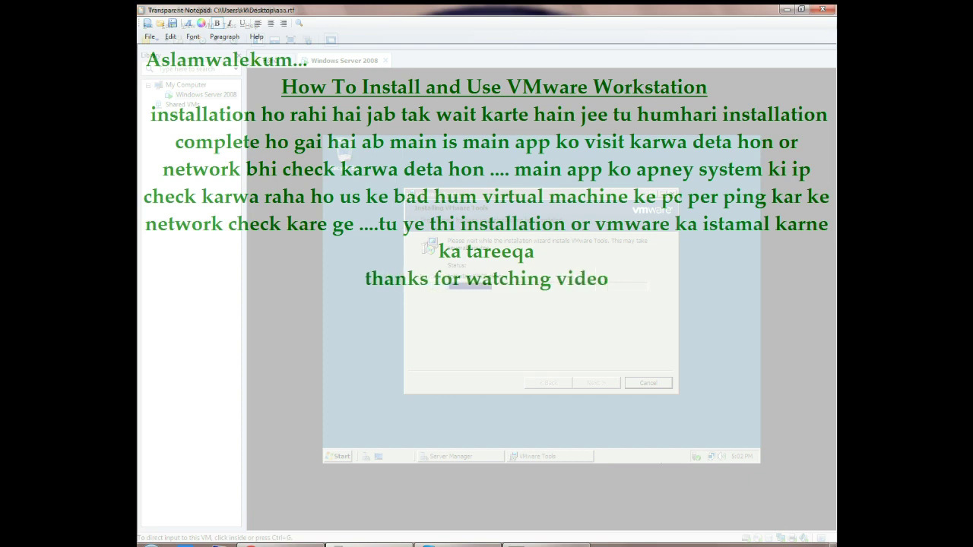
key("Return")
type("or please schannel zarorr ")
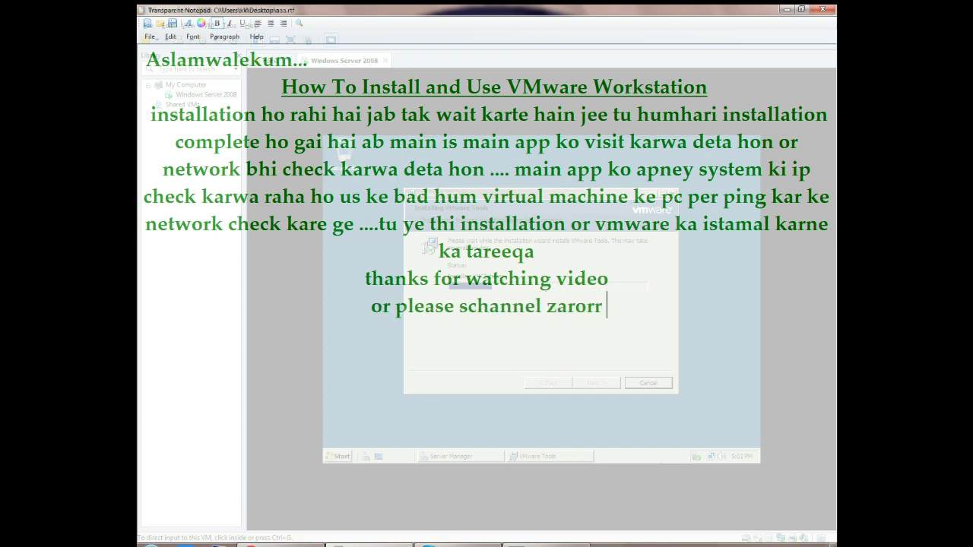
type("subscribe k")
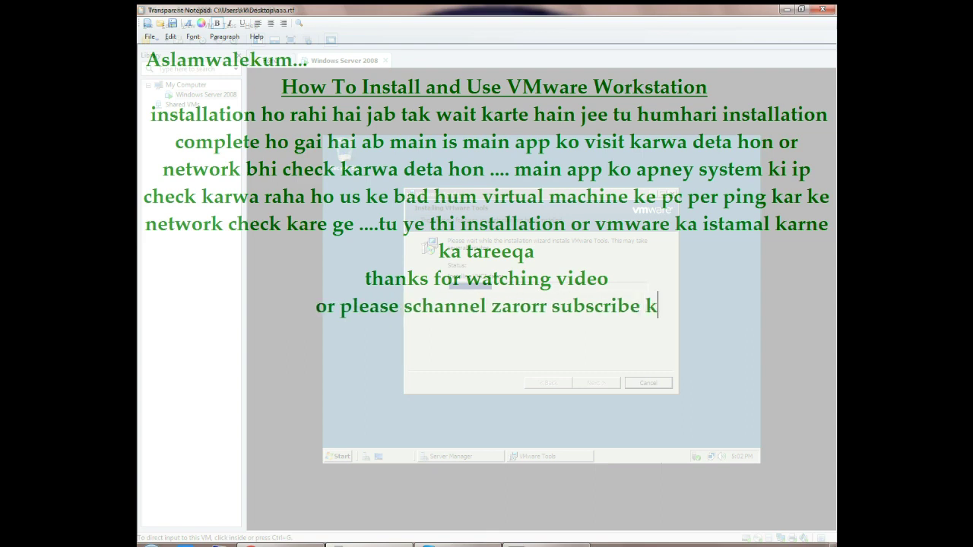
type("are... ")
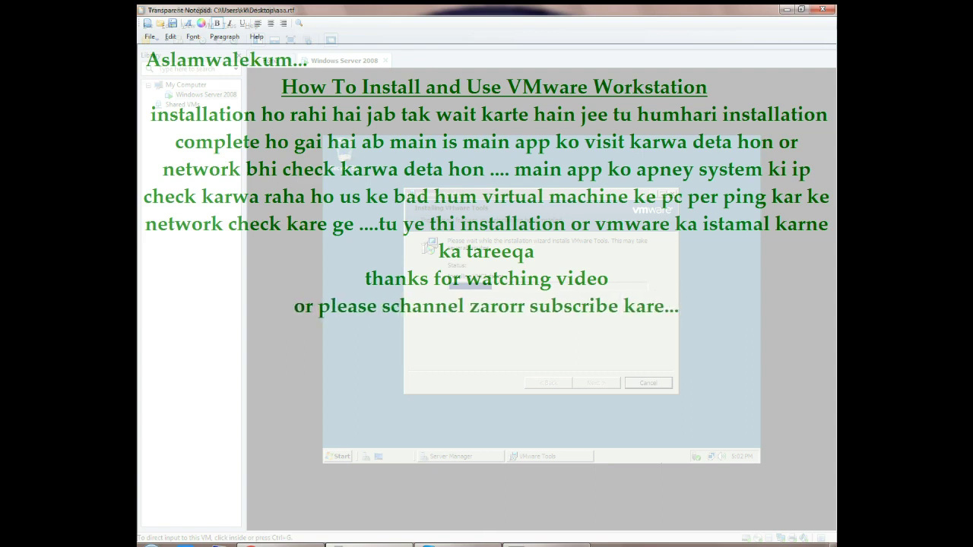
type("http://youtube.com")
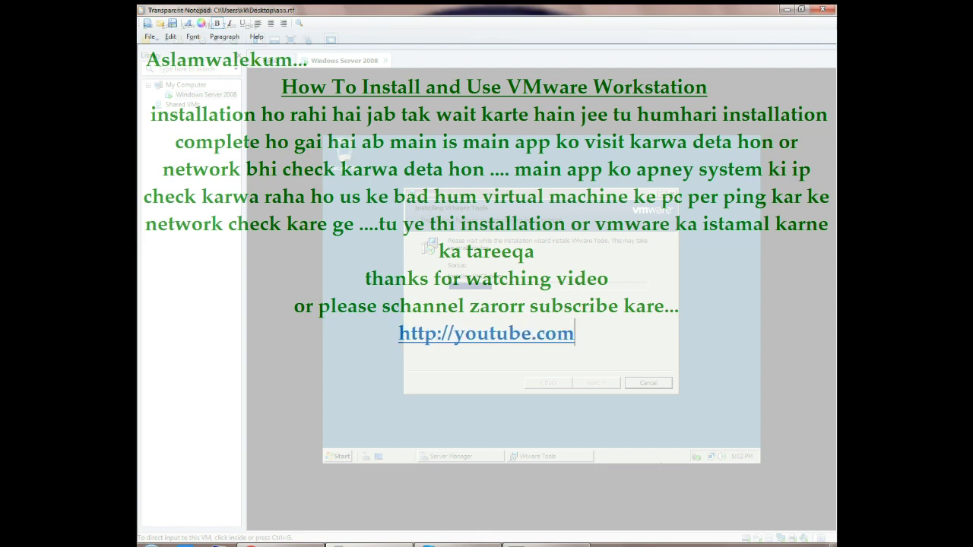